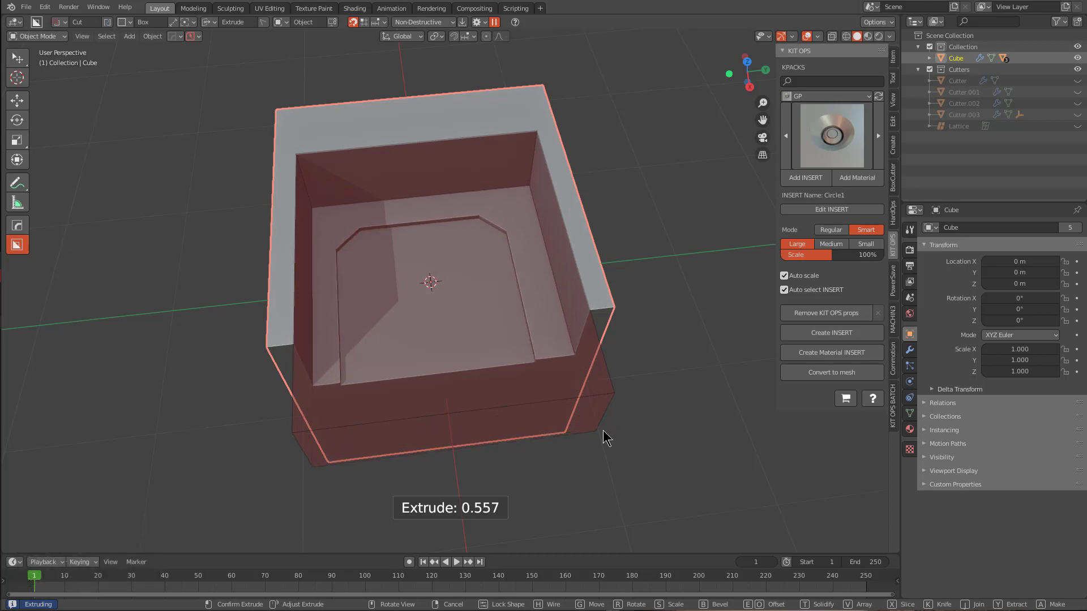
Step: Bevel the corners of the box cutter over the recess and solidify it to cut a thin groove around the opening
key(b)
key(t)
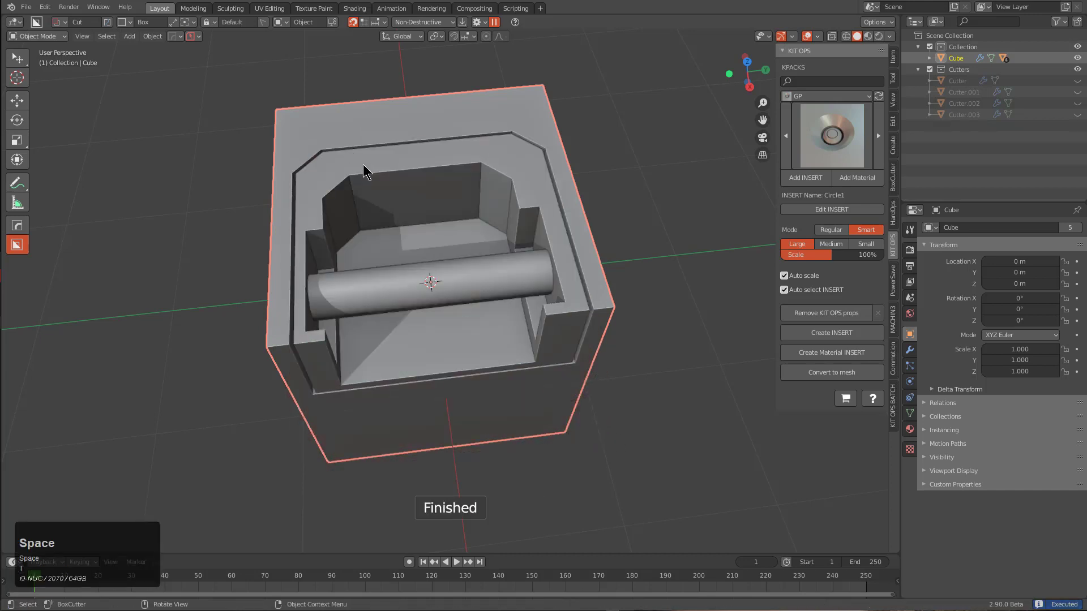
Step: Cut a narrow vertical slot about 1.419 deep into the recess's back wall and mirror the cube's cuts across the Y axis
mouse_move(364, 171)
mouse_down()
mouse_move(379, 185)
mouse_move(389, 306)
mouse_move(426, 289)
mouse_up()
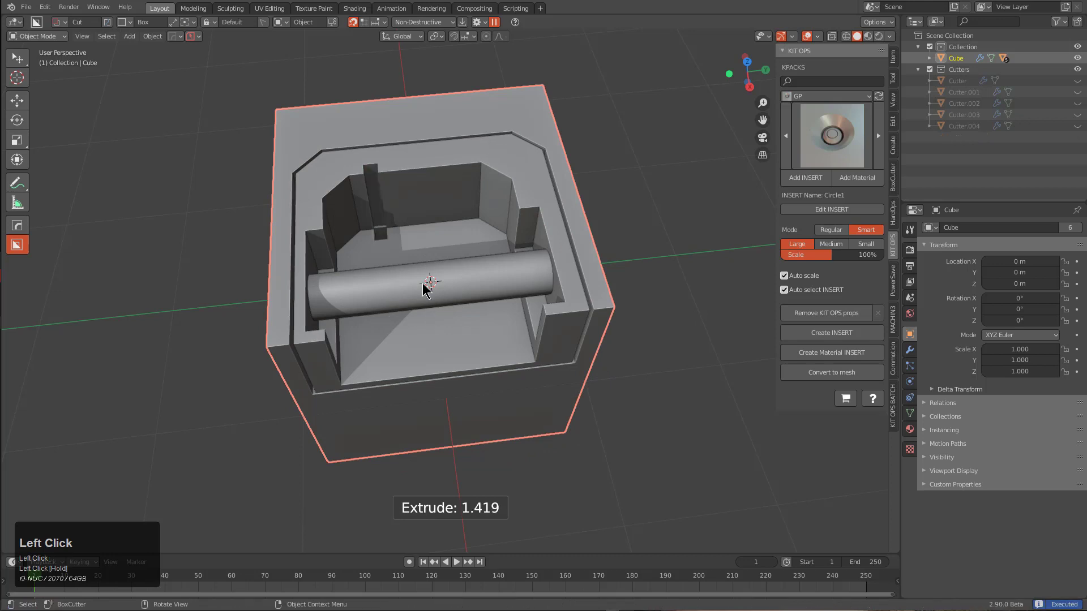
key(alt+x)
key(x)
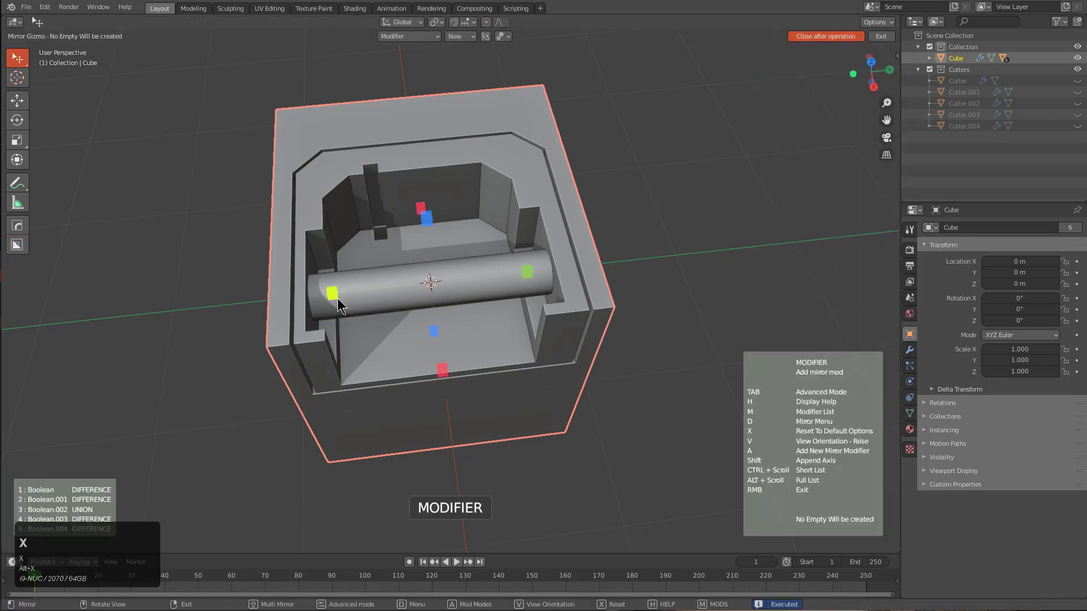
click(334, 295)
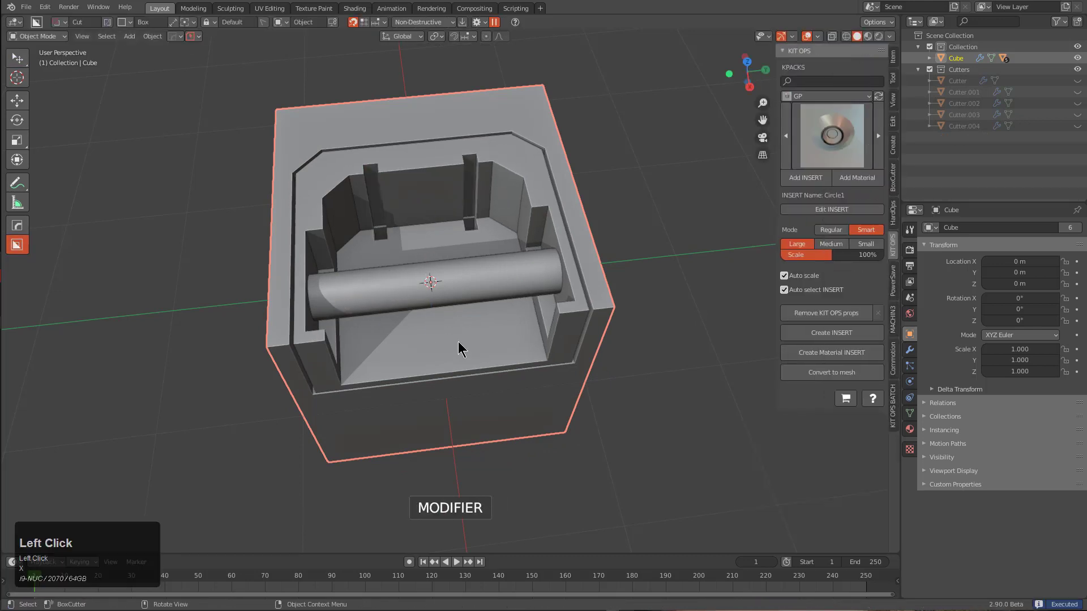
Step: Cut small rectangular notches along the front edge of the recess floor
middle_drag(457, 341, 417, 342)
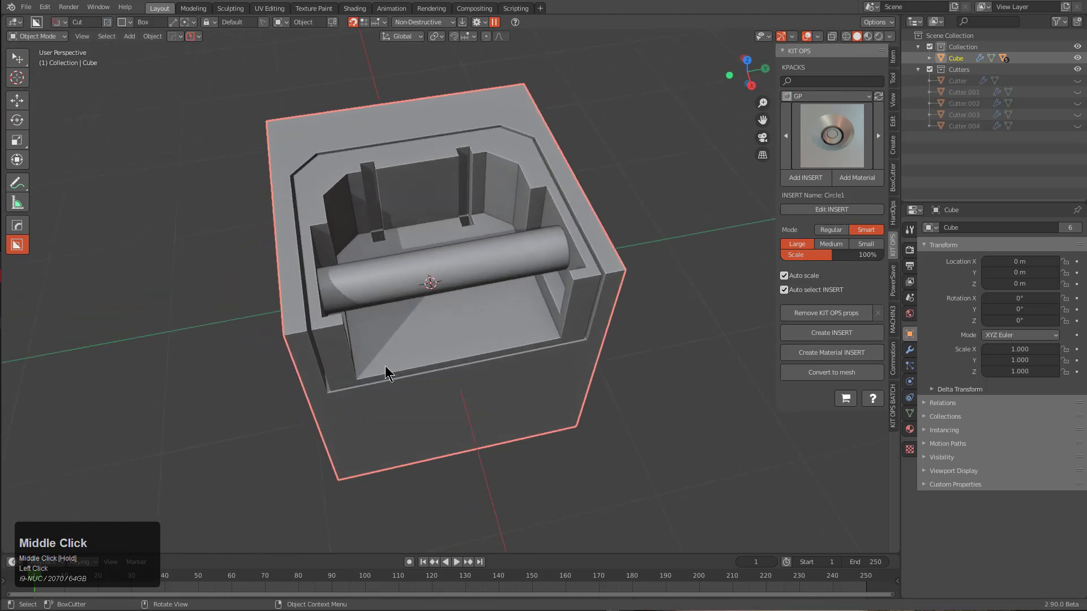
mouse_move(385, 366)
mouse_down()
mouse_move(434, 379)
mouse_move(408, 361)
mouse_move(378, 371)
mouse_up()
click(406, 360)
key(space)
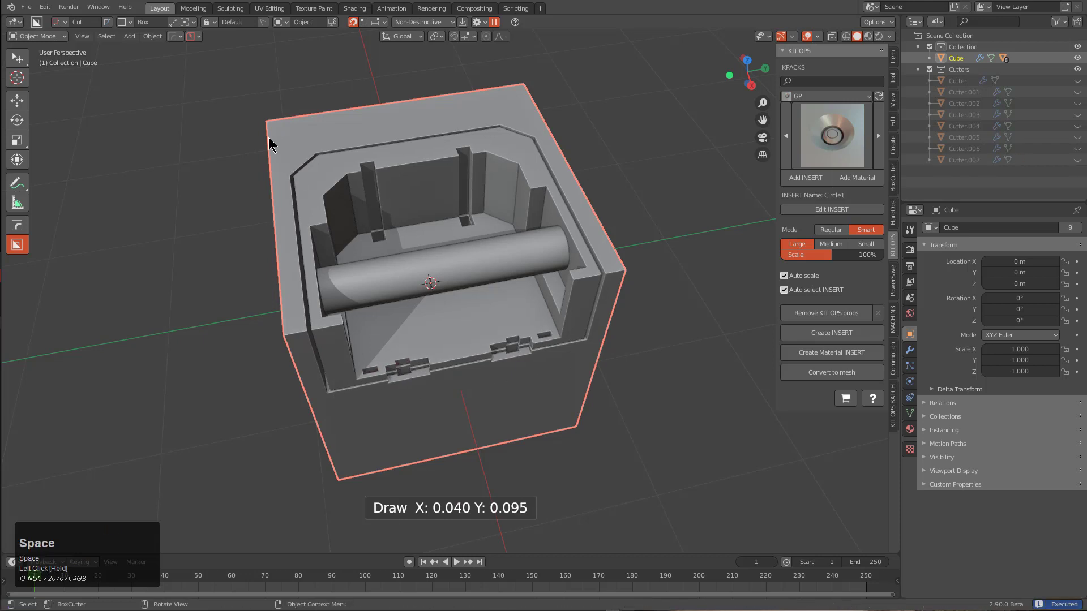
Step: Draw a box cutter around the whole recess, extrude it to about 1.266 and extract the enclosed detail as a custom cutter shape
mouse_move(283, 155)
mouse_down()
mouse_move(369, 276)
mouse_move(568, 362)
mouse_move(643, 366)
mouse_move(661, 356)
mouse_up()
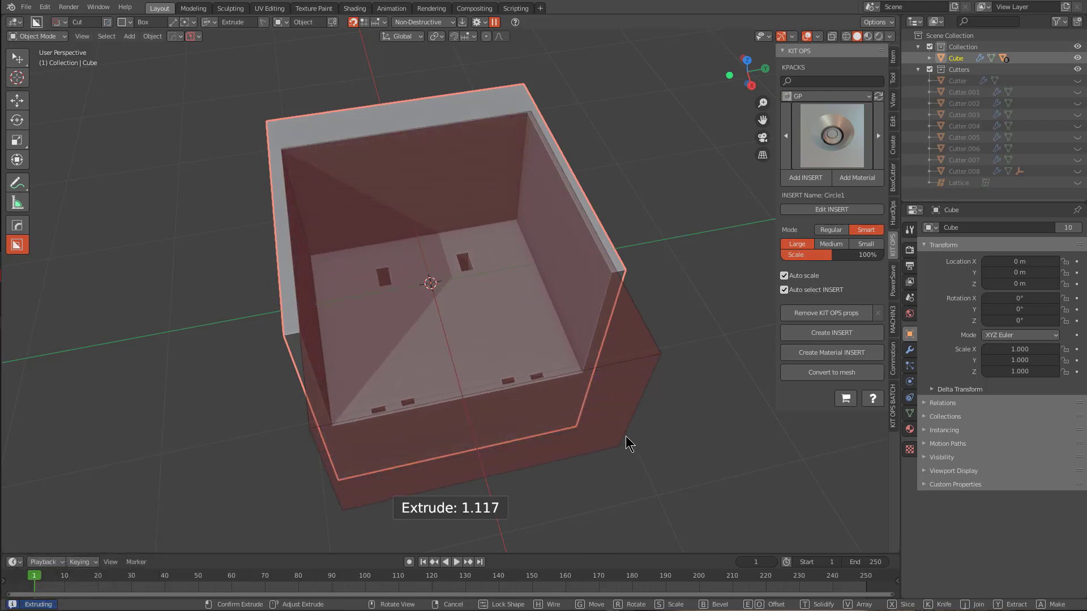
key(y)
drag(627, 444, 632, 453)
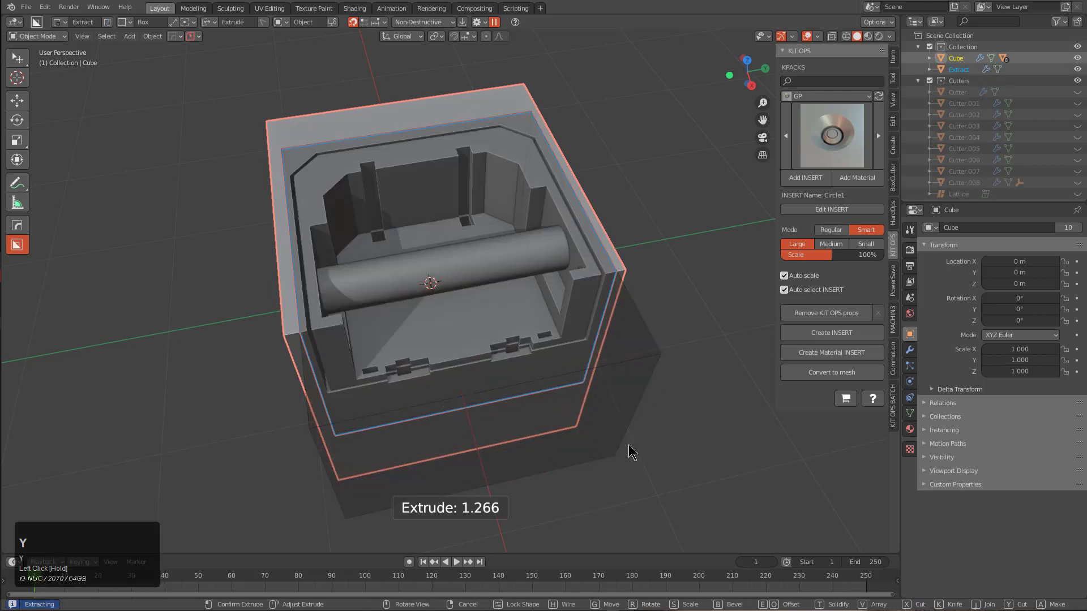
click(629, 444)
middle_drag(629, 447, 572, 407)
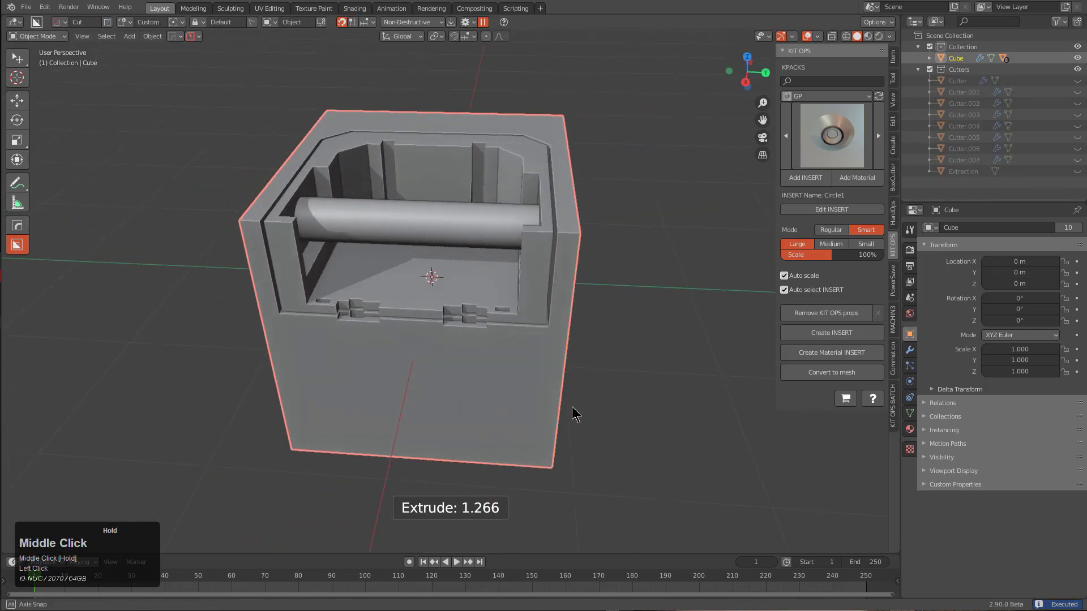
middle_drag(545, 365, 473, 364)
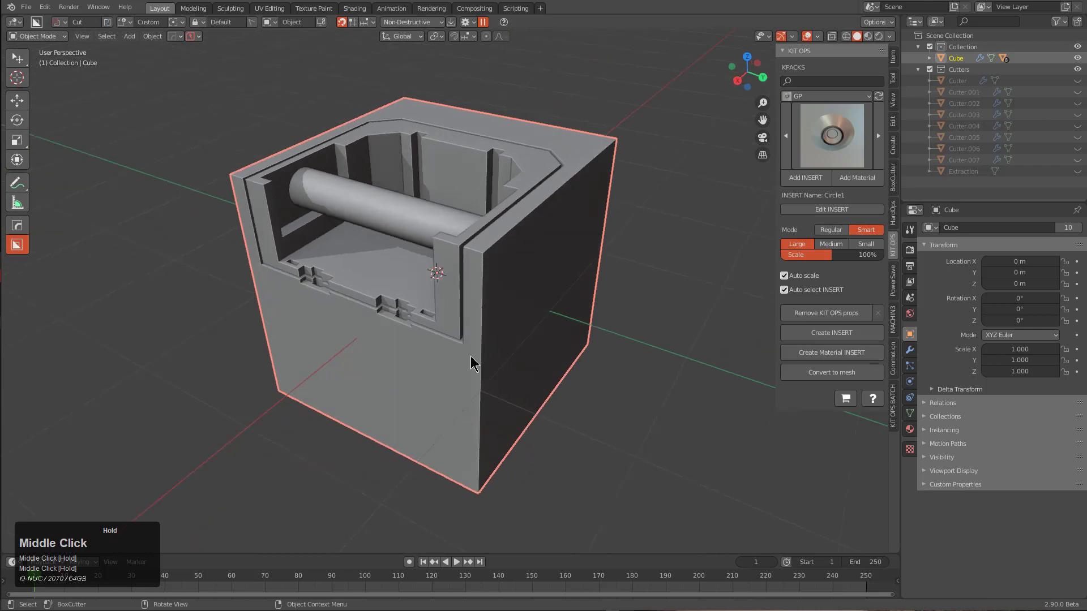
middle_drag(379, 304, 421, 320)
Step: Hide the collection holding the cube, unhide the Extraction object in the Cutters collection and select it
key(2)
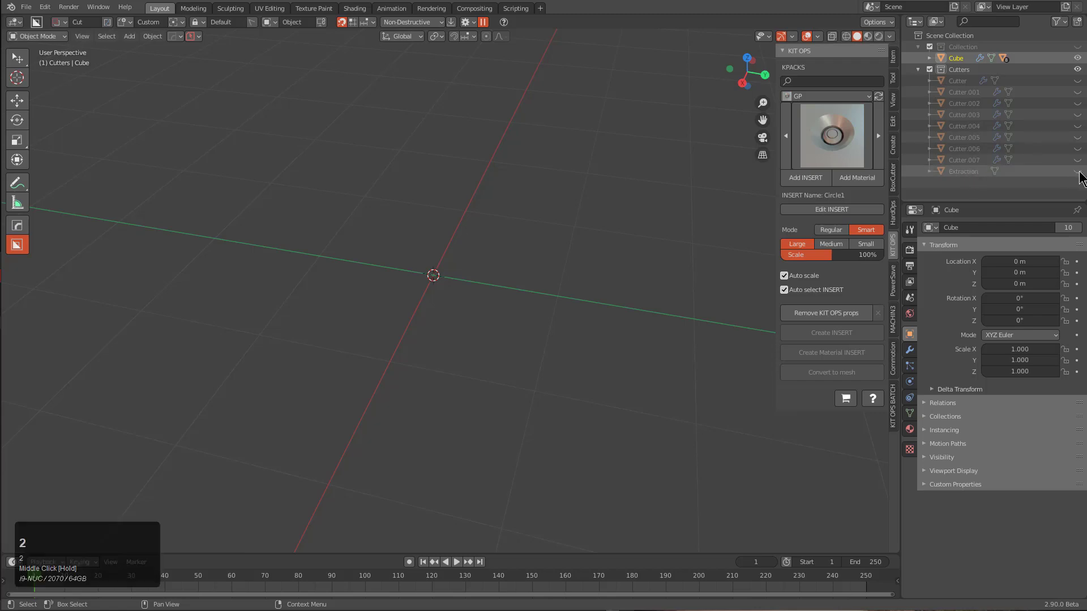
click(1076, 170)
middle_drag(488, 277, 679, 243)
click(512, 265)
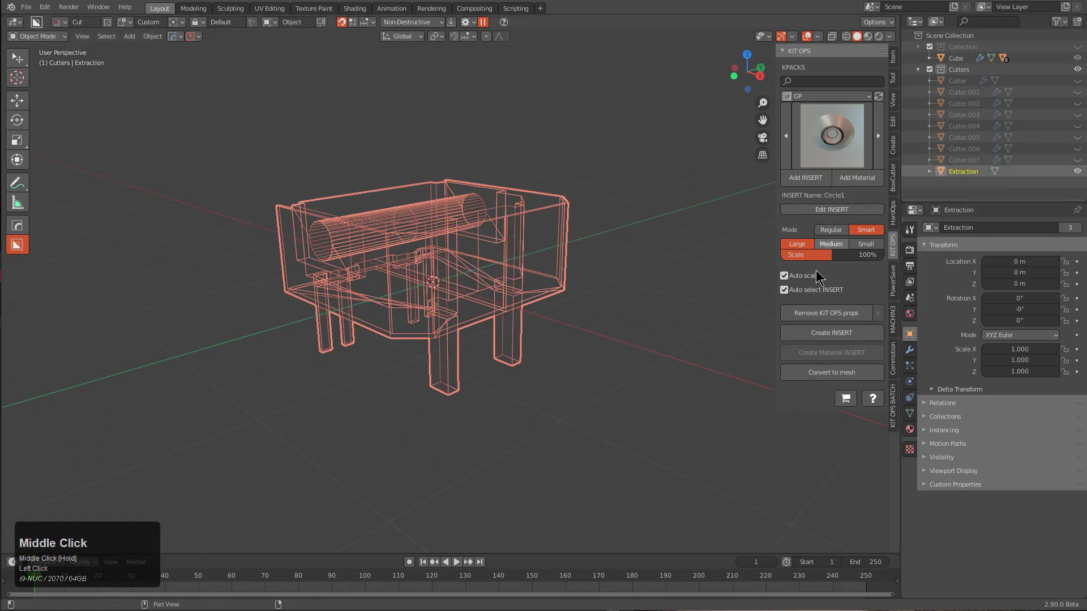
Step: Choose the Newdemo KPACK and create a new INSERT from the Extraction object
click(843, 96)
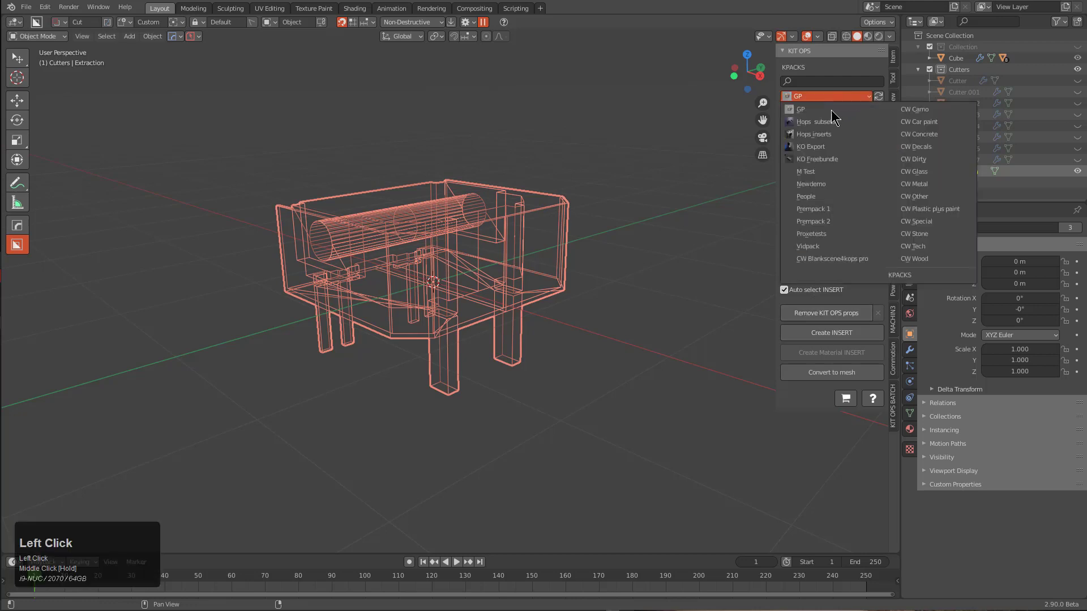
click(819, 185)
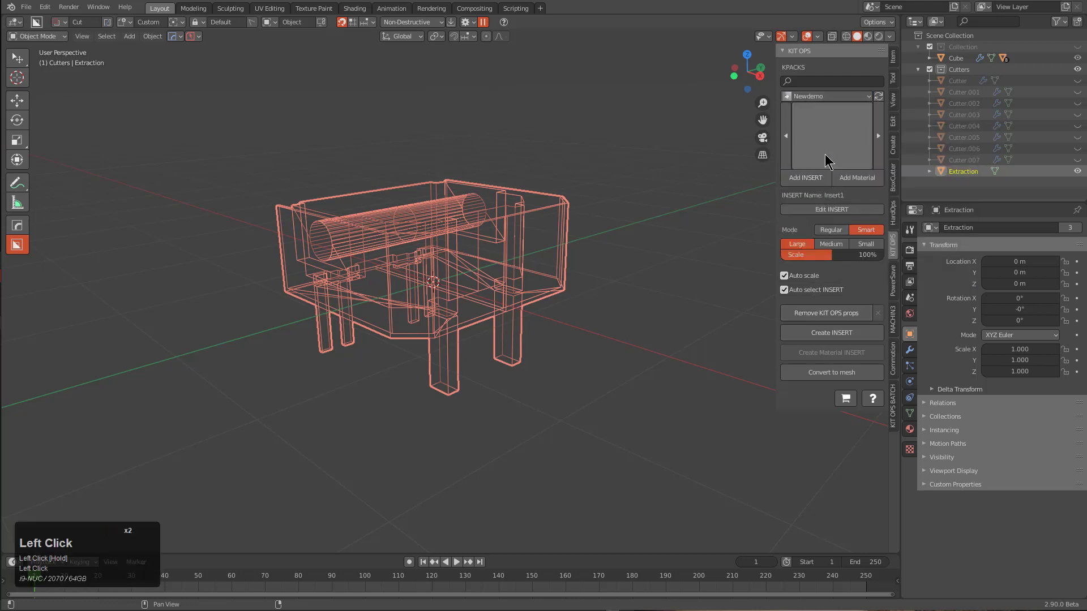
click(820, 334)
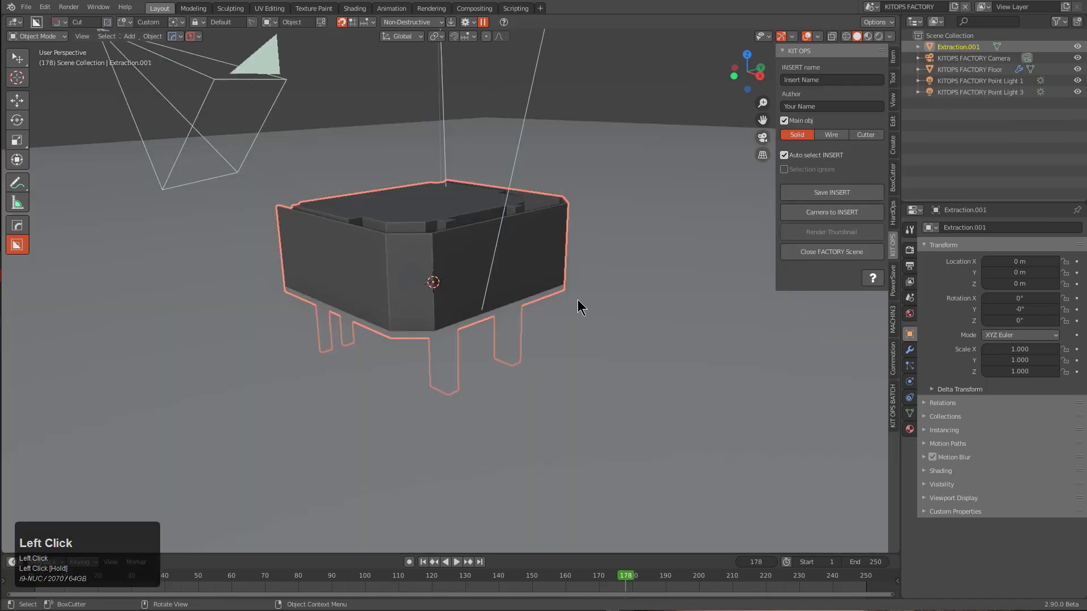
Step: In a right orthographic view, lower all of Extraction.001's geometry about 0.6 m along Z towards the floor level
middle_drag(579, 307, 496, 291)
key(KP_5)
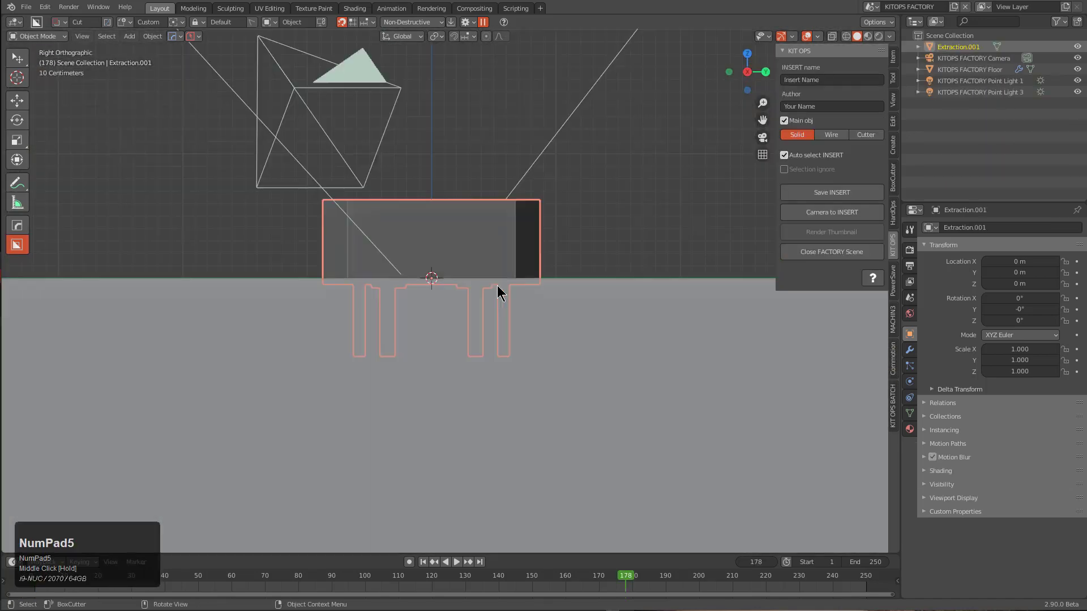
scroll(497, 286, up, 4)
key(Tab)
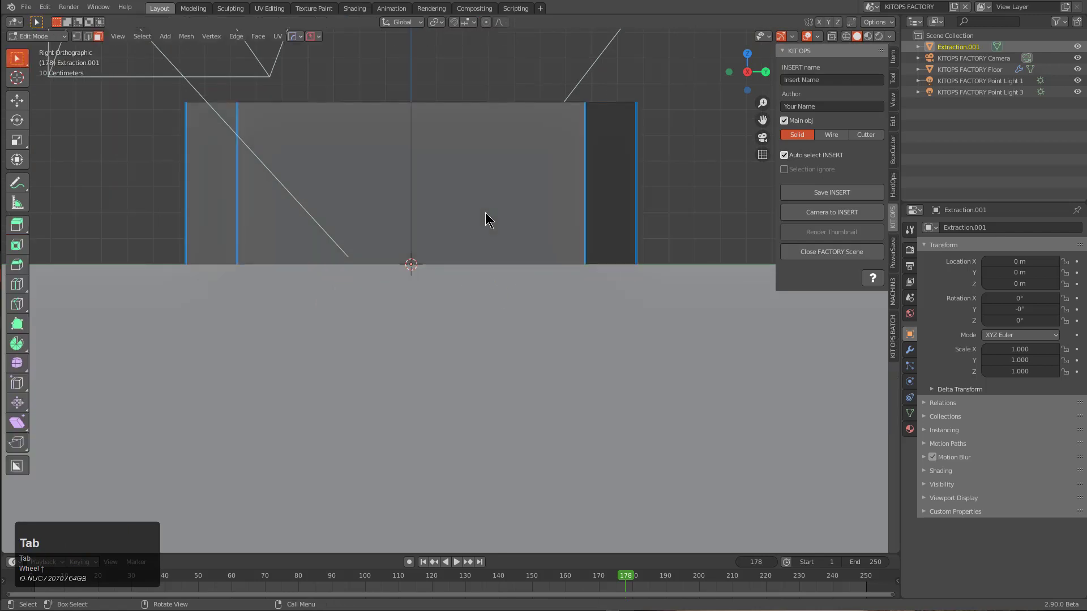
key(a)
key(g)
key(z)
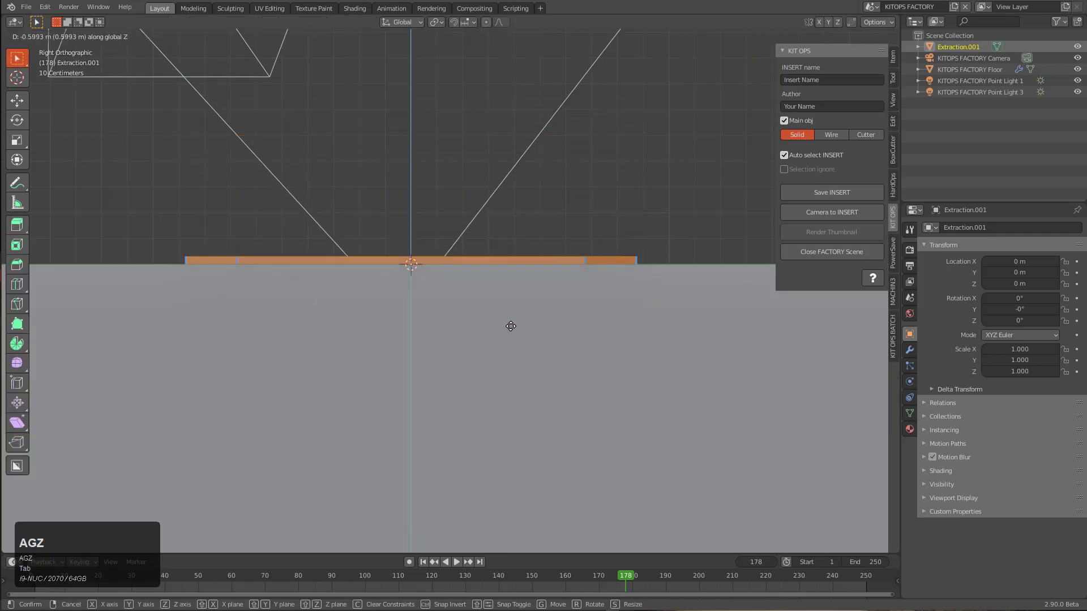
click(511, 328)
Step: Lower the geometry about another 0.007 m along Z to sit flush with the floor and return to Object Mode
scroll(487, 296, up, 1)
key(g)
key(z)
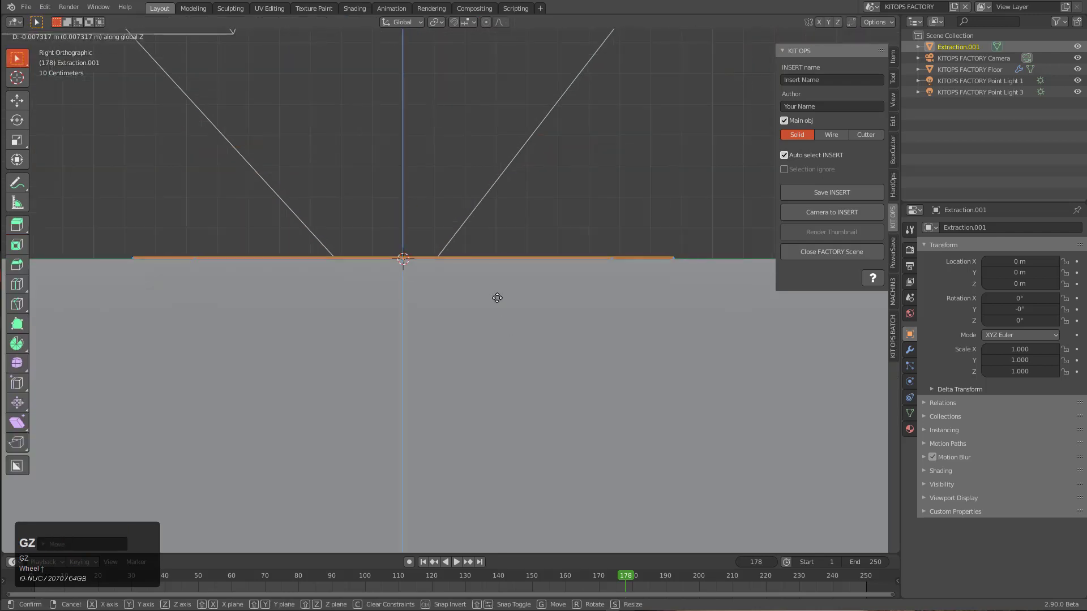
click(496, 299)
scroll(352, 250, down, 3)
key(Tab)
middle_drag(352, 250, 417, 322)
scroll(492, 295, up, 2)
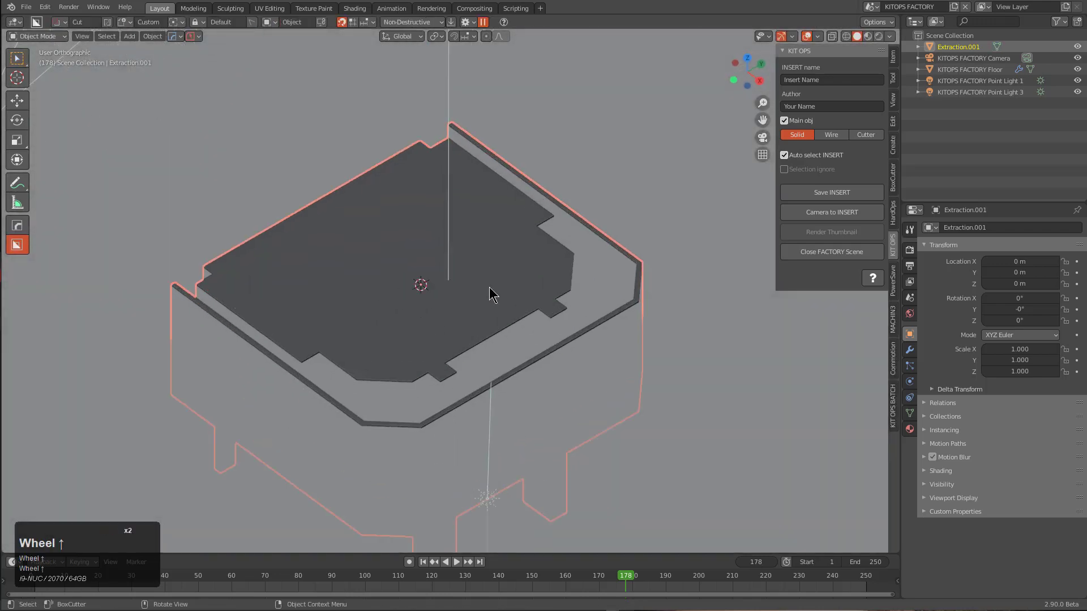
Step: Set the INSERT object as a Cutter and save the INSERT as Extraction1.blend in the NewDemo folder
click(862, 139)
middle_drag(534, 271, 534, 294)
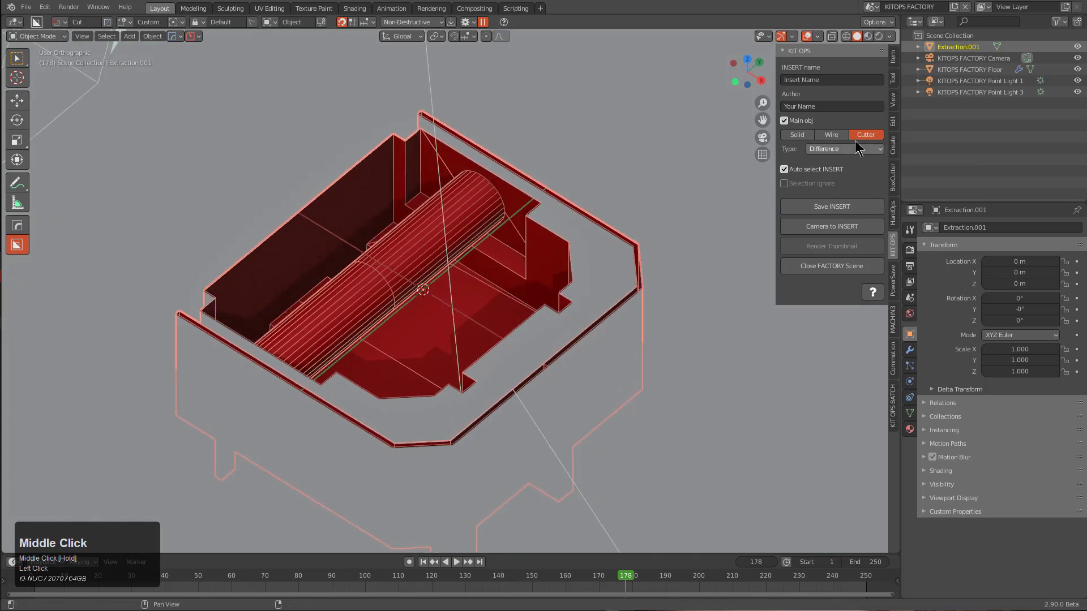
click(827, 207)
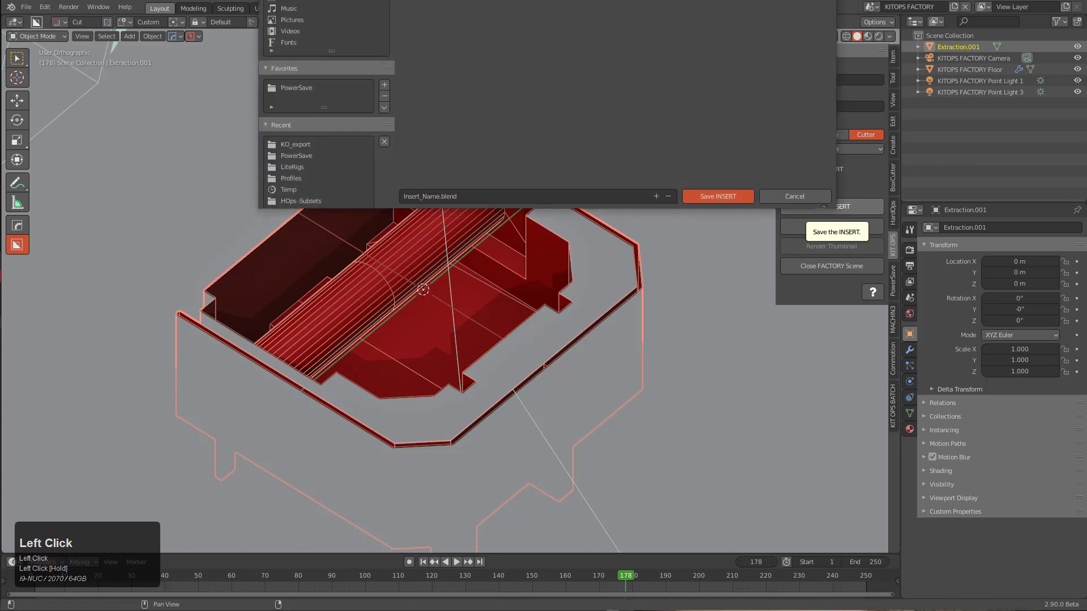
click(456, 447)
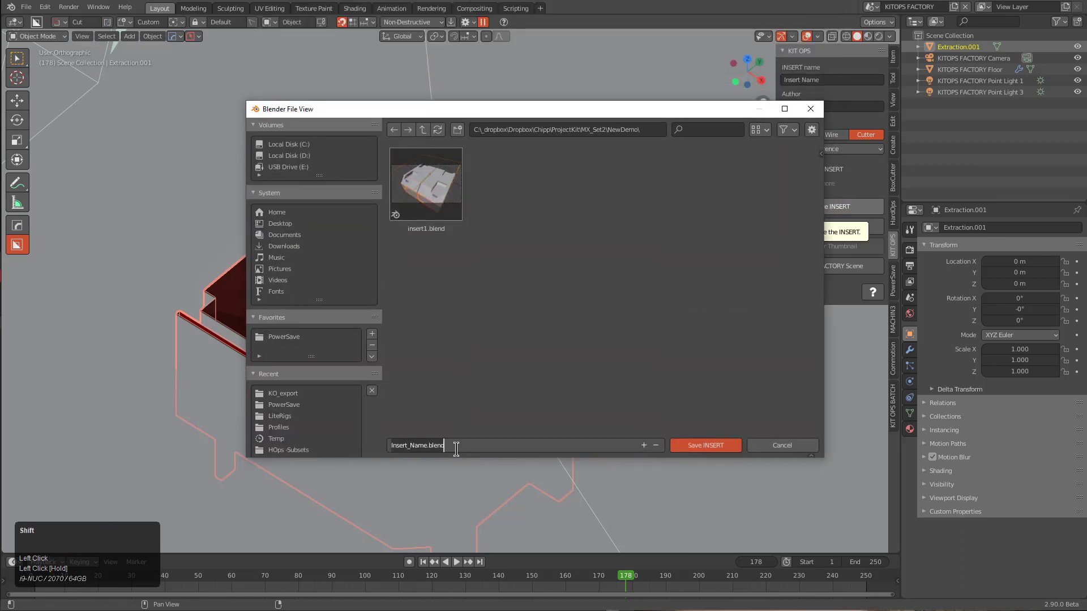
text(Extraction1)
key(Return)
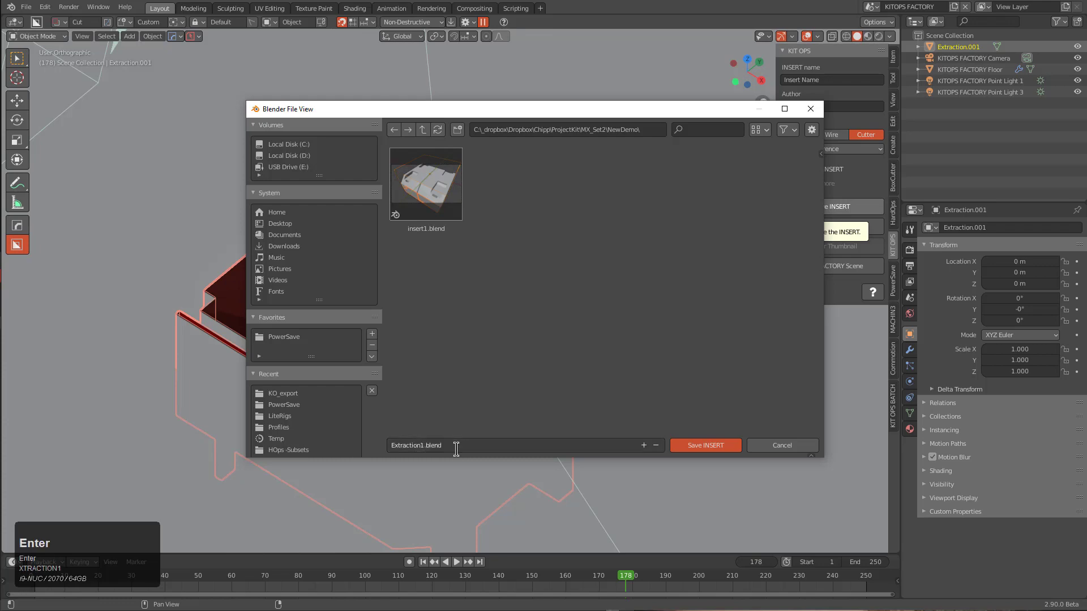
click(701, 445)
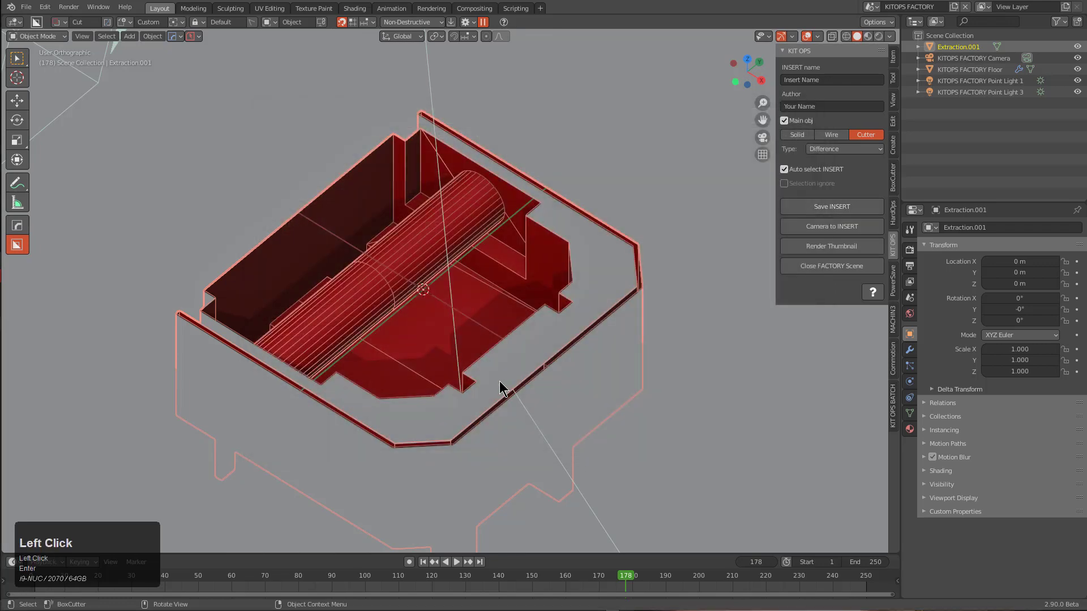
Step: Preview the INSERT through the camera in rendered shading, render its thumbnail and close the factory scene
key(KP_0)
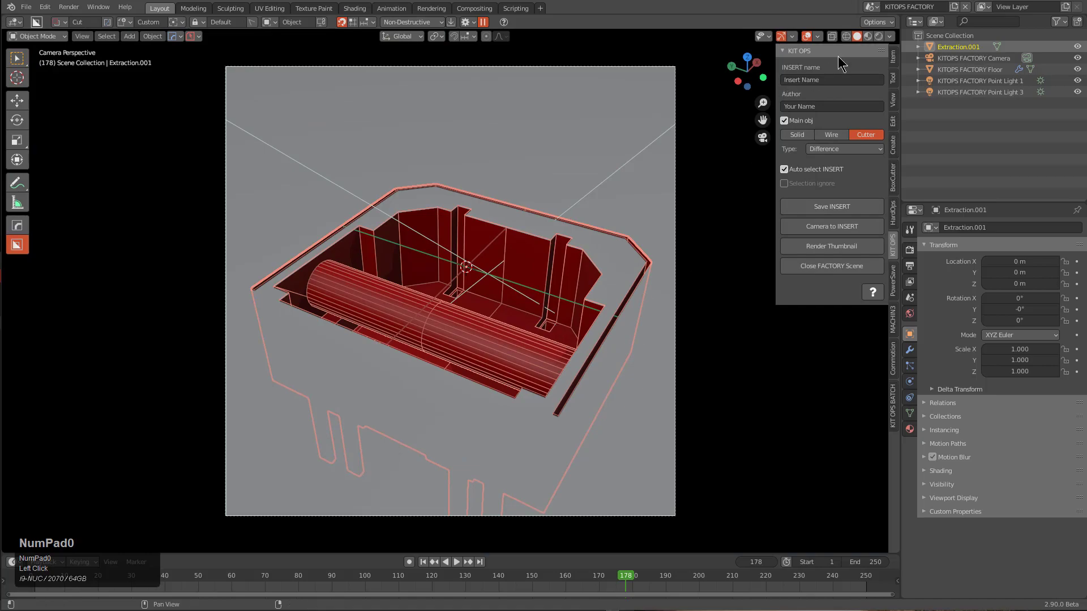
click(879, 34)
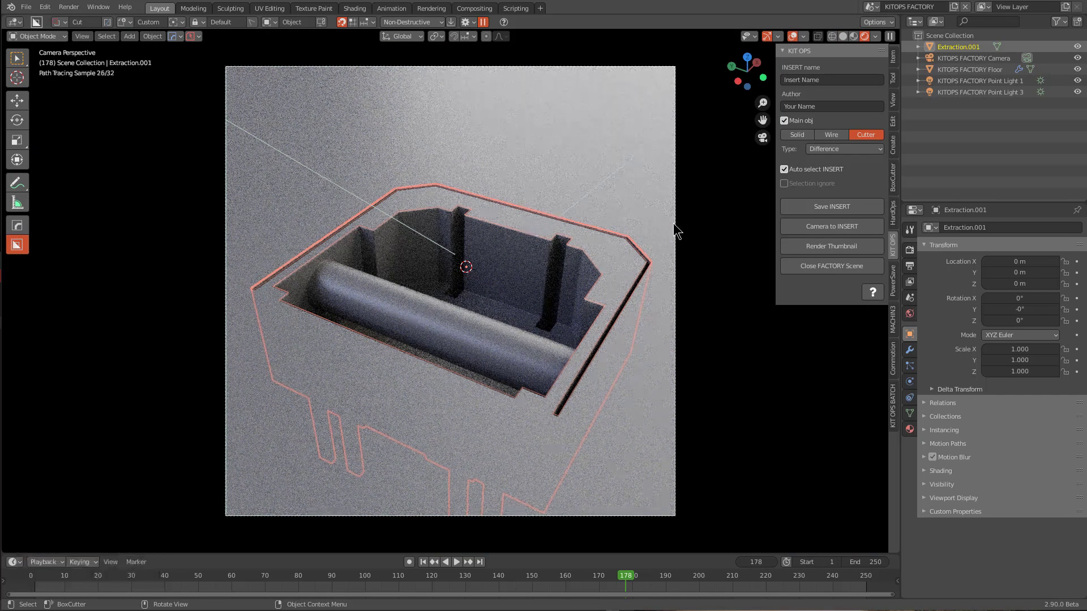
click(806, 246)
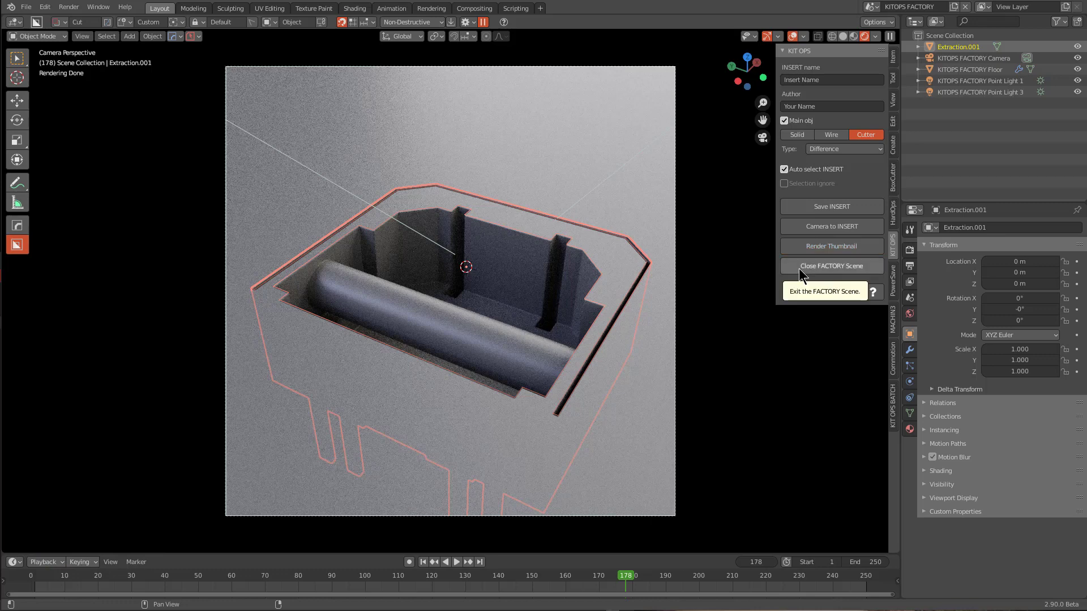
click(800, 269)
Step: Pick Insert1 in the Newdemo KPACK and open it for editing, discarding the unsaved changes
middle_drag(611, 298, 504, 308)
key(alt+z)
alt+scroll(542, 332, down, 1)
scroll(542, 332, down, 3)
scroll(502, 318, down, 1)
click(786, 136)
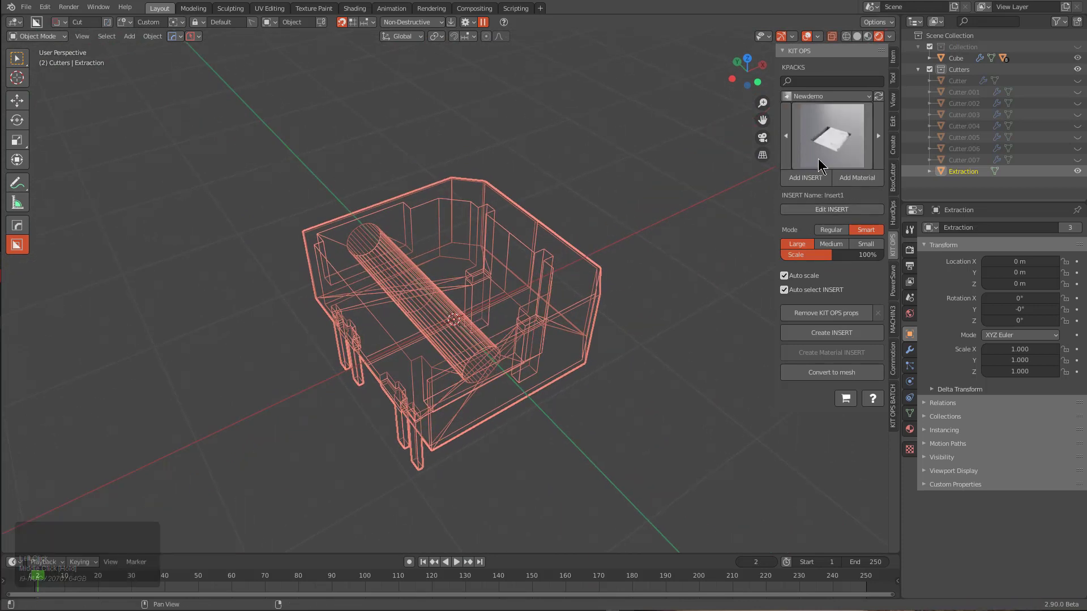
click(829, 209)
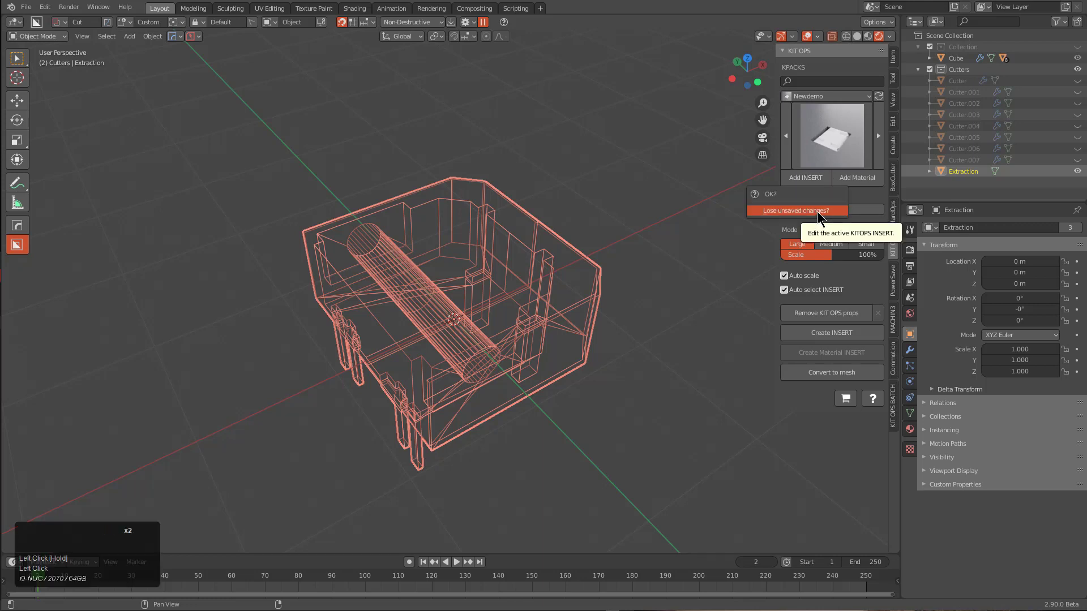
click(817, 210)
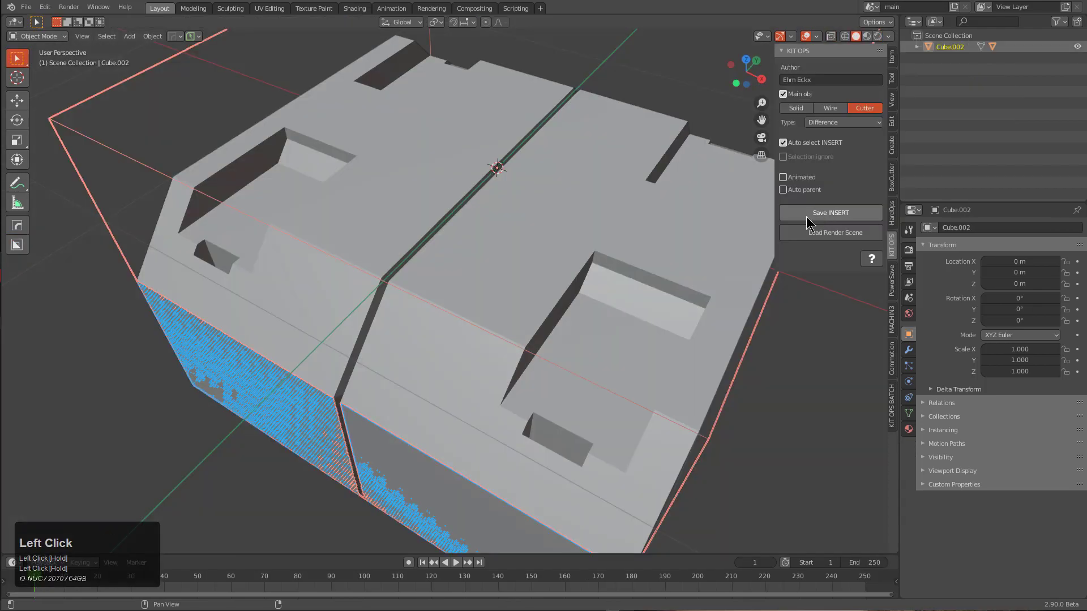
Step: Select the solid panel mesh inside the cutter and load the INSERT's render scene
scroll(461, 308, down, 3)
middle_drag(461, 308, 505, 226)
click(664, 210)
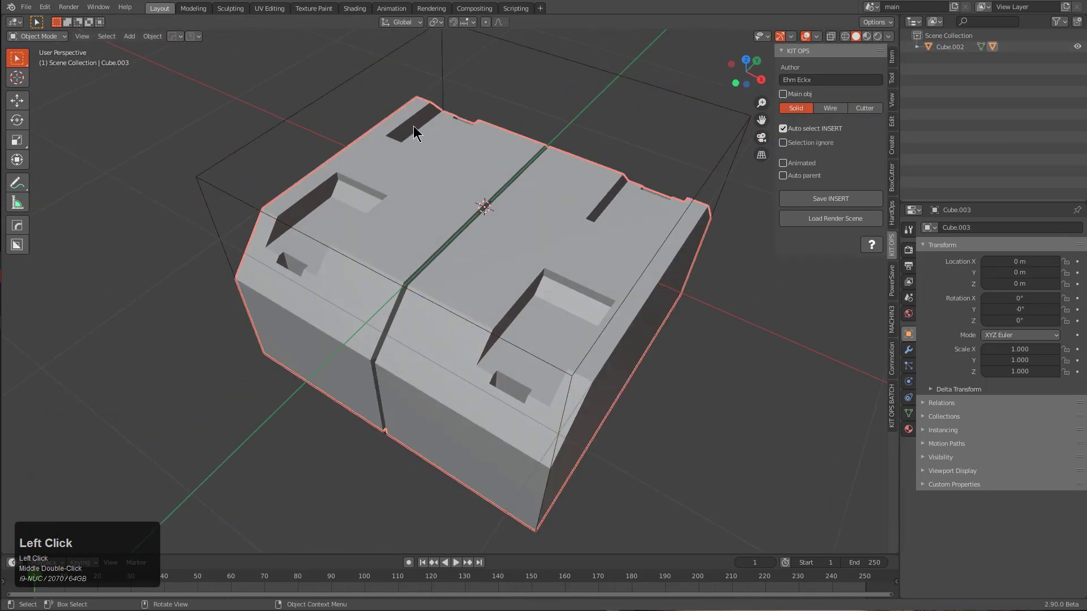
click(808, 220)
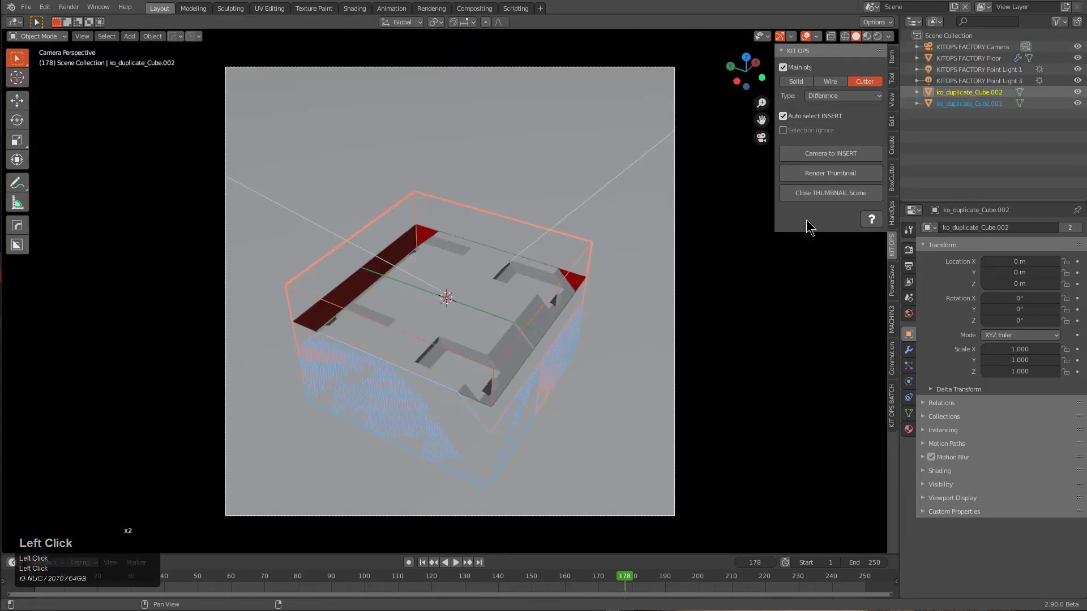
Step: Add a 3-segment HardOps bevel to the selected INSERT meshes, about 0.014 wide, with a 30° angle limit and 0.70 profile
scroll(454, 305, up, 4)
middle_drag(556, 410, 511, 245)
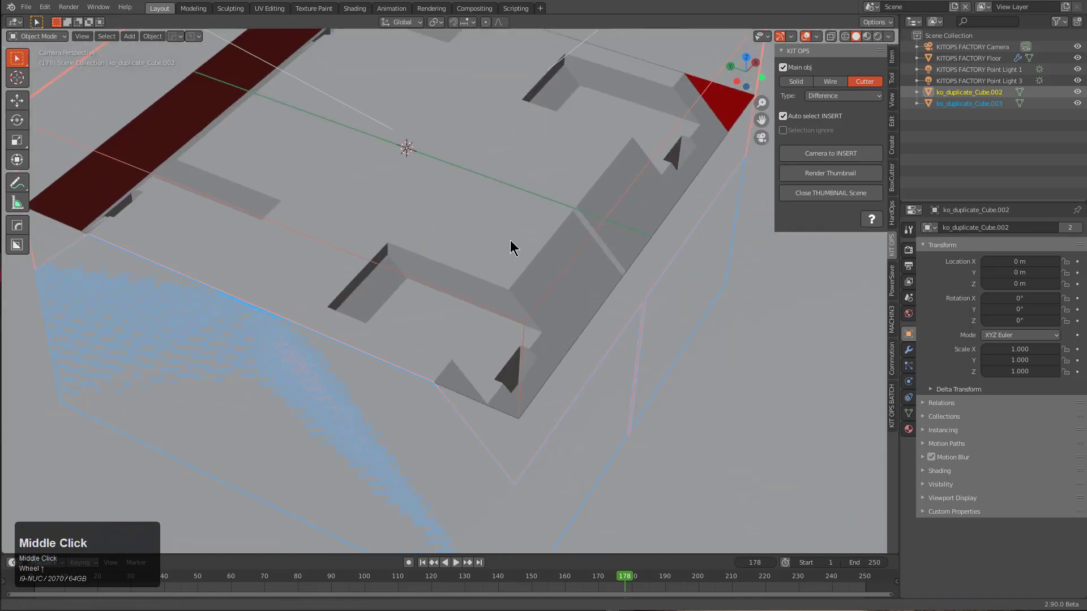
scroll(661, 292, up, 3)
key(q)
click(638, 301)
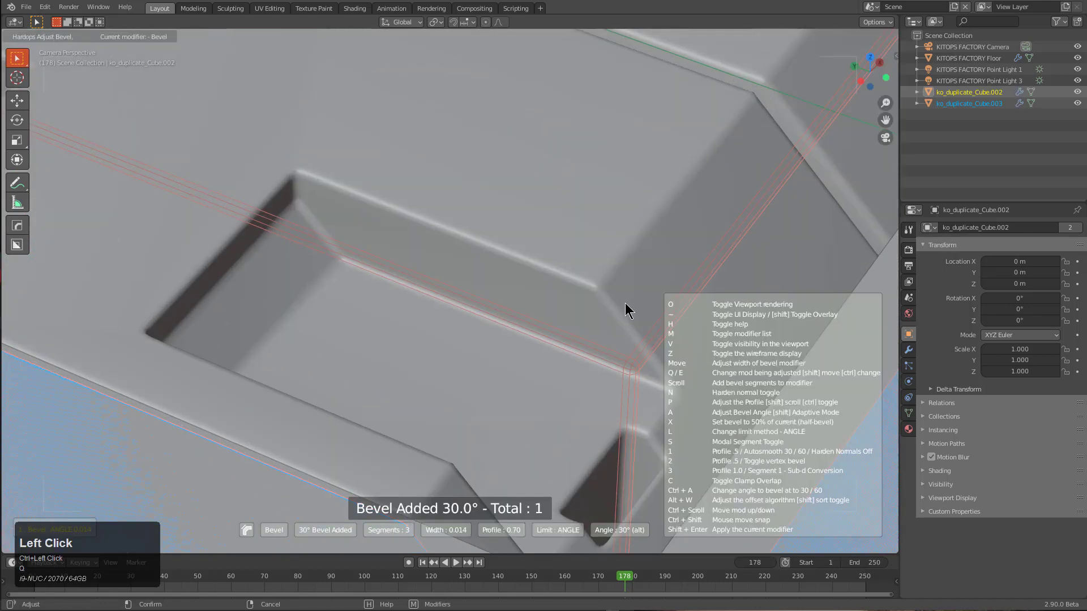
click(623, 309)
scroll(498, 271, down, 6)
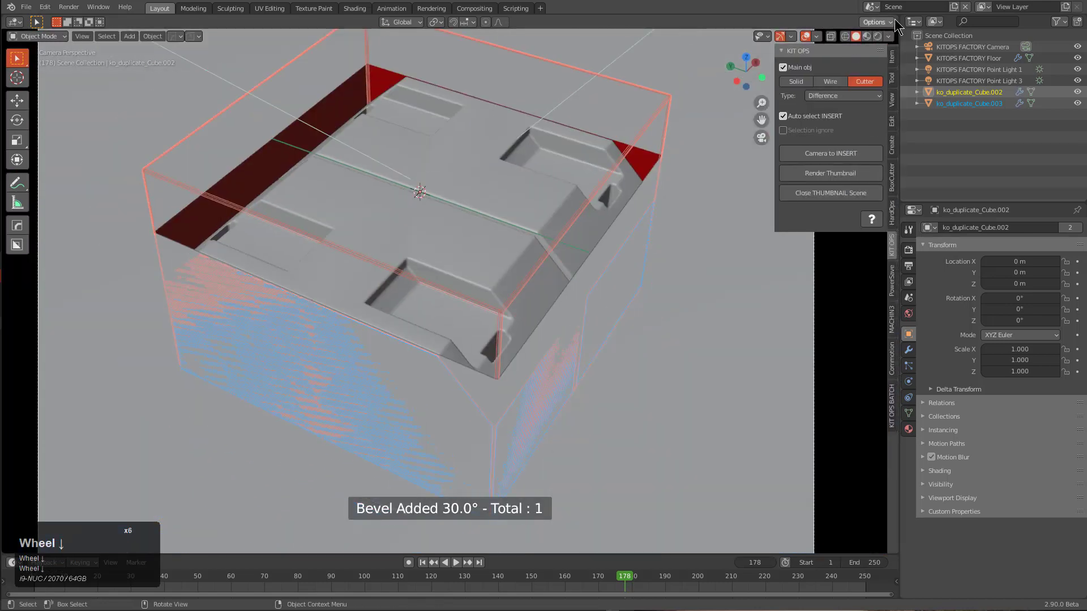
Step: Switch the viewport to rendered shading and assign a new blank material to the selected INSERT
click(875, 38)
shift+middle_drag(508, 193, 499, 240)
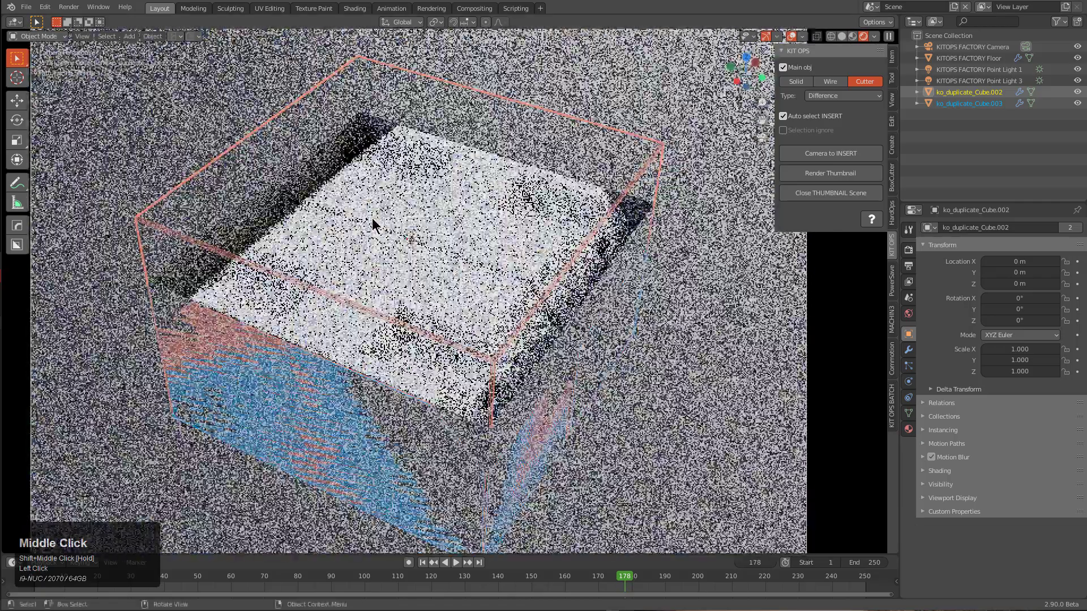
key(m)
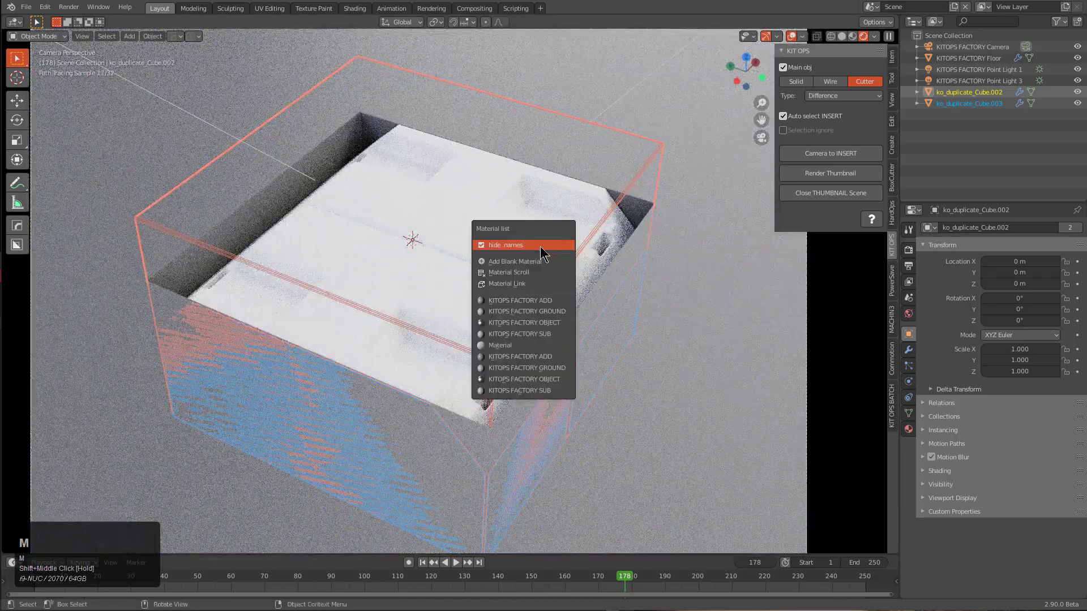
click(535, 257)
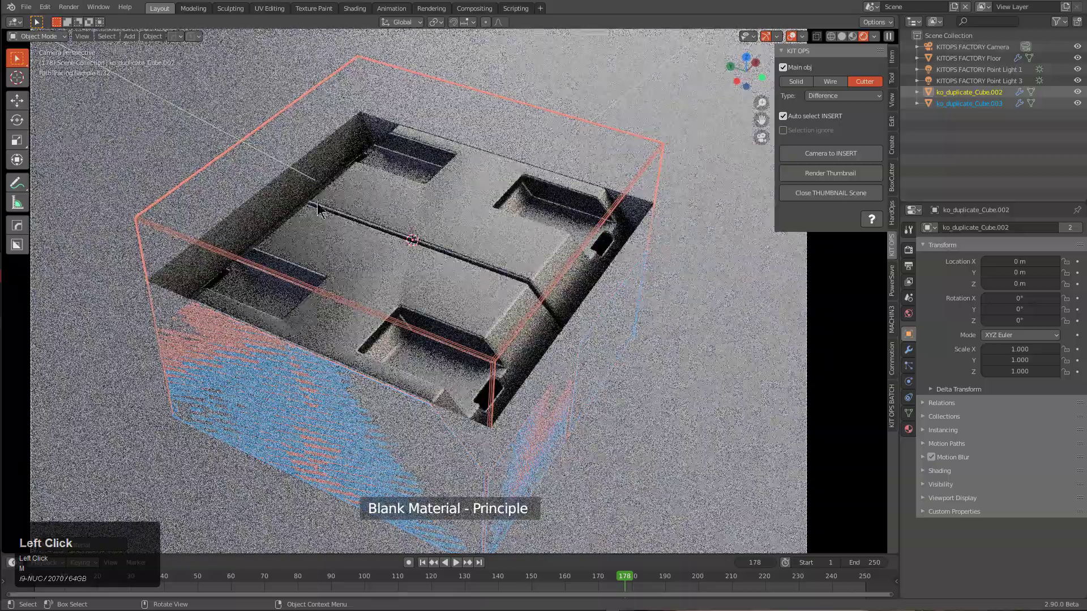
key(q)
alt+click(457, 214)
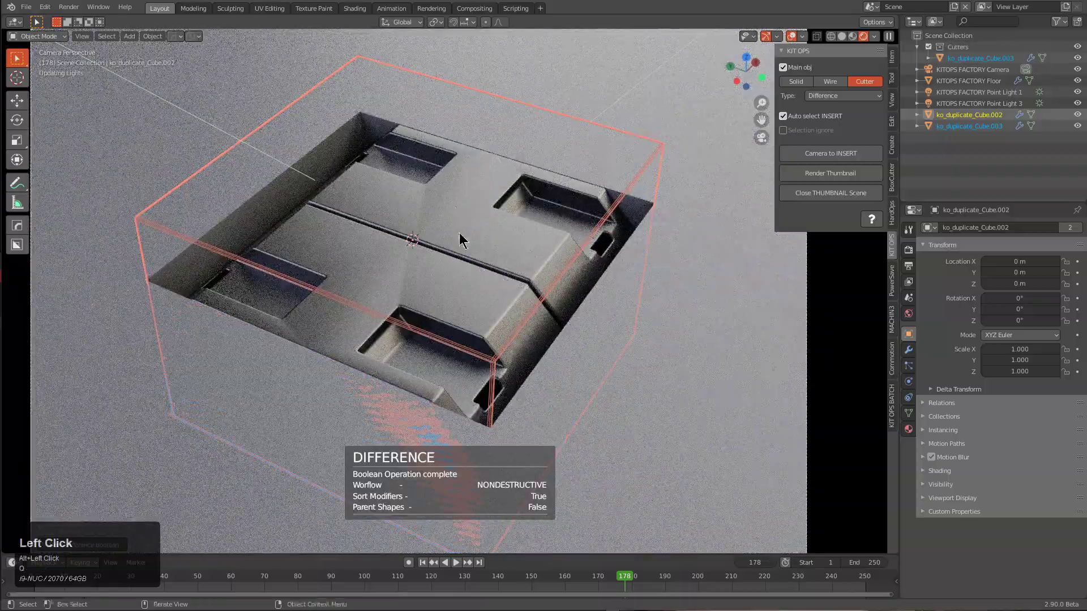
key(ctrl+z)
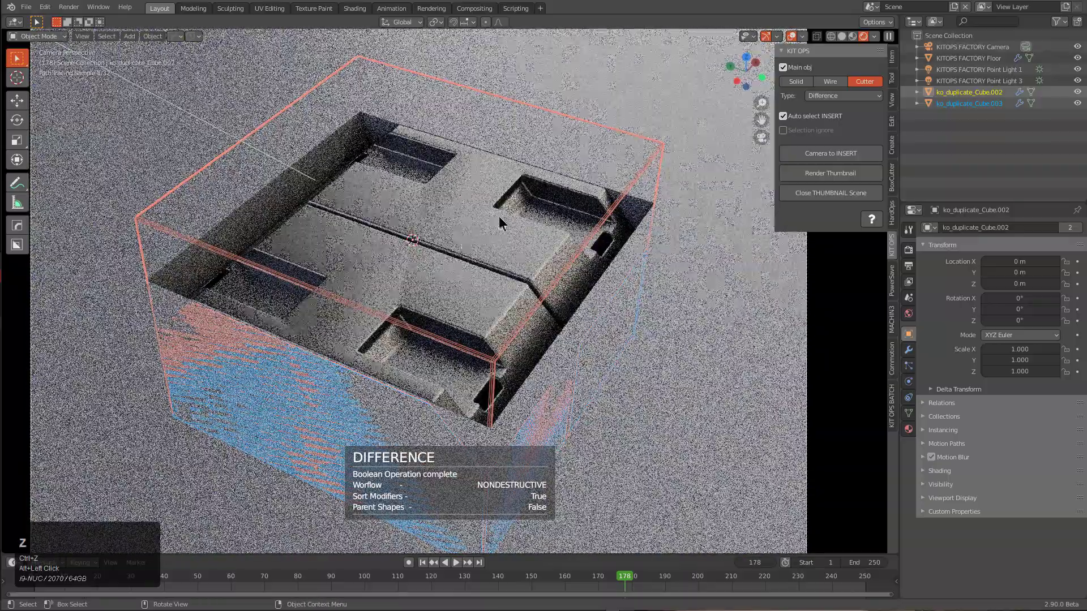
Step: Turn off Auto select INSERT, select only the panel mesh inside the cutter and sharpen it with HardOps
click(784, 117)
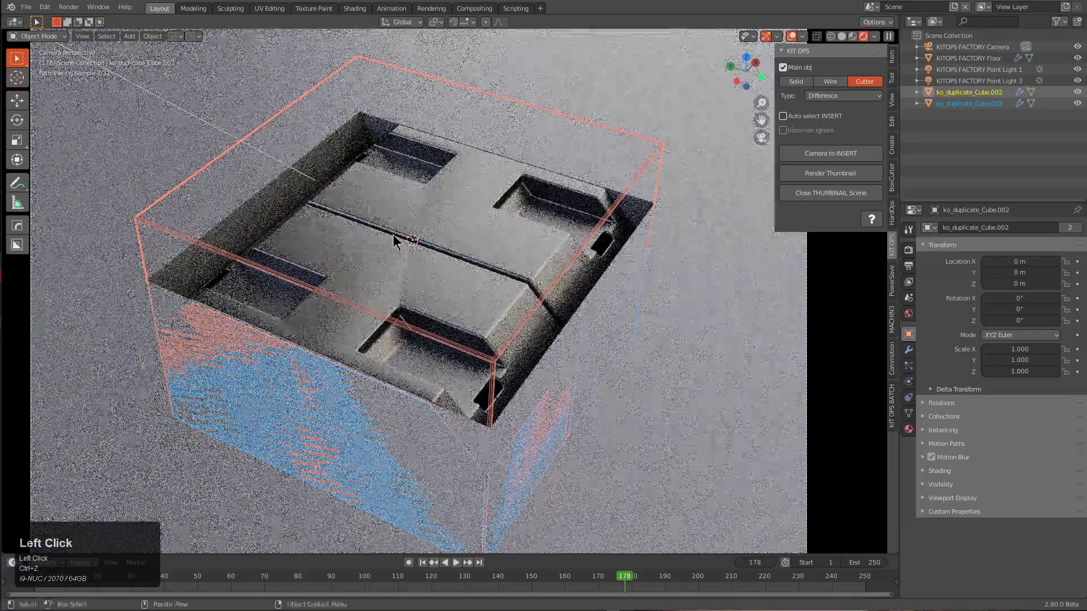
click(557, 235)
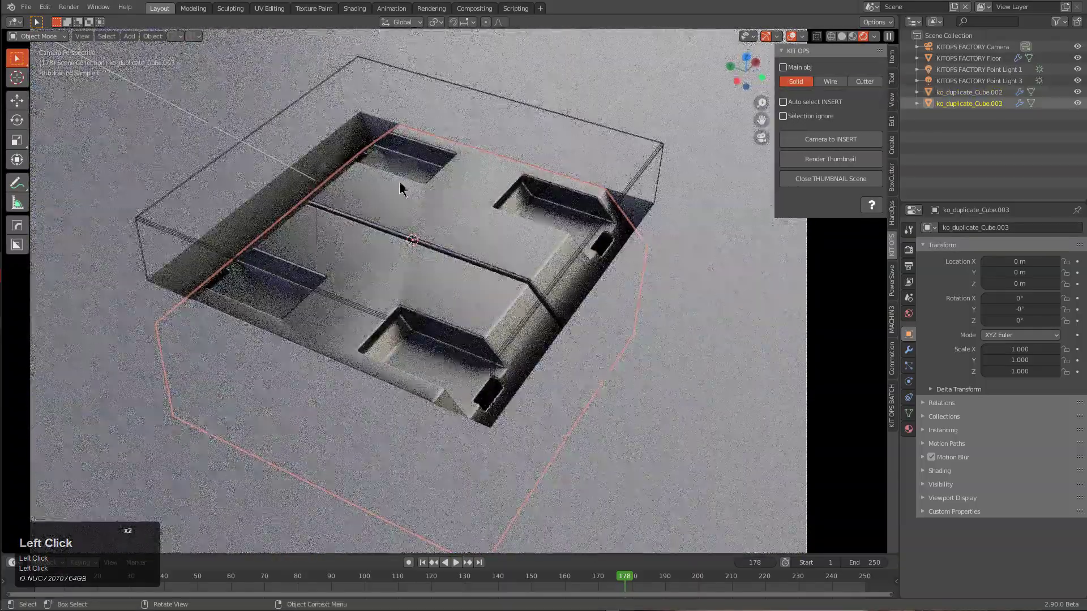
key(q)
alt+click(366, 184)
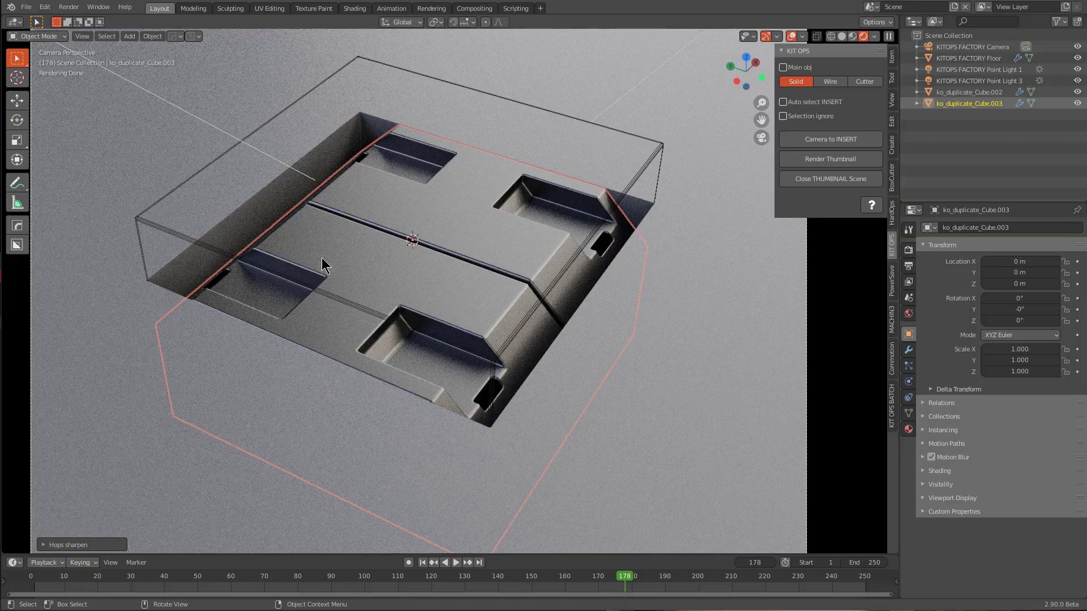
Step: Deselect everything, render the INSERT thumbnail and close the thumbnail scene
key(alt+a)
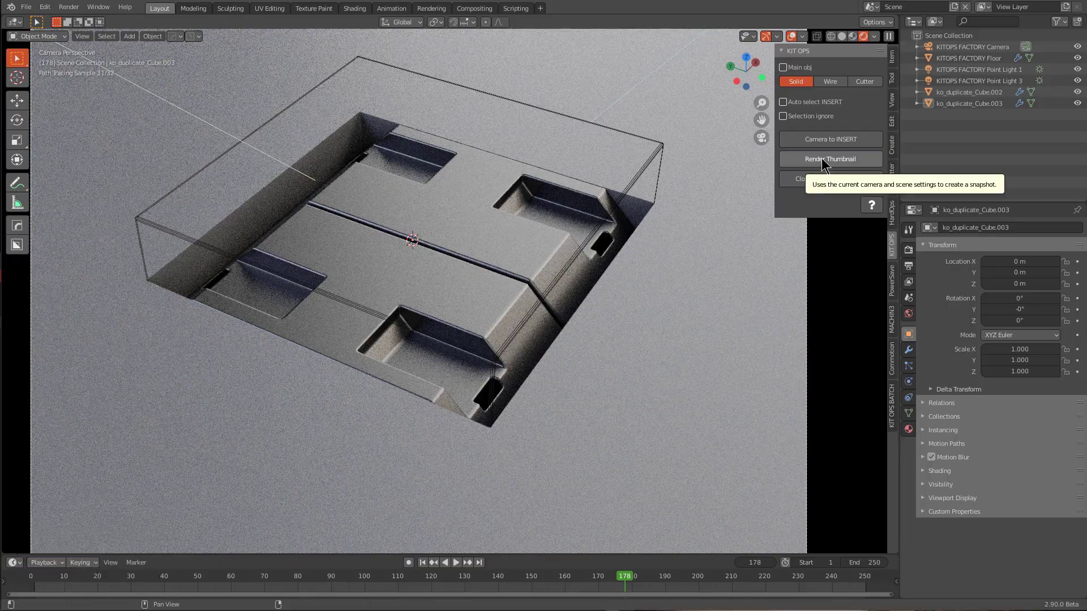
click(821, 159)
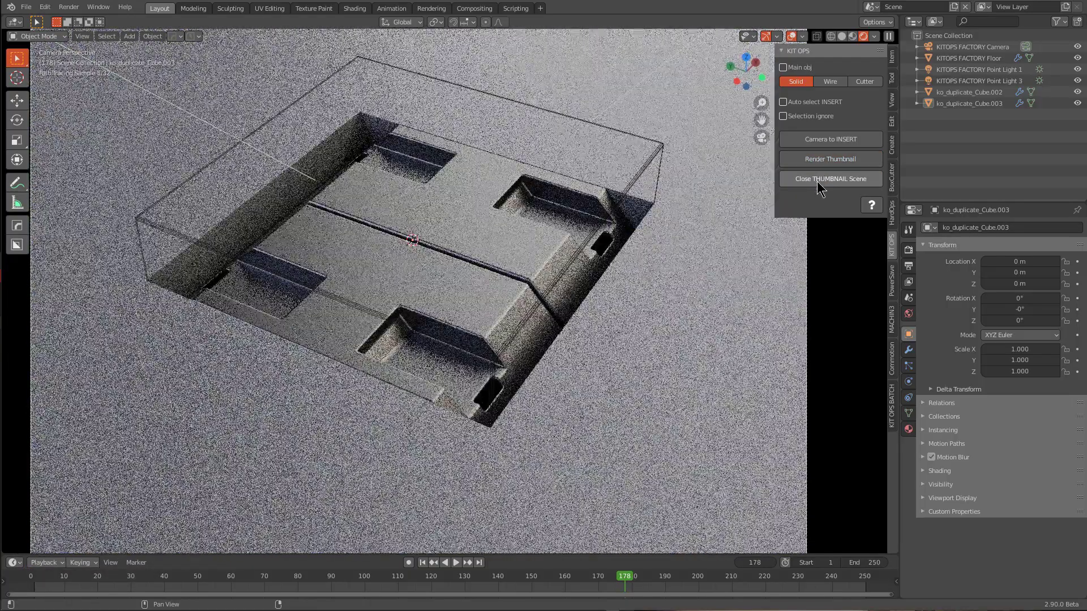
click(820, 179)
middle_drag(606, 249, 451, 286)
scroll(417, 281, down, 1)
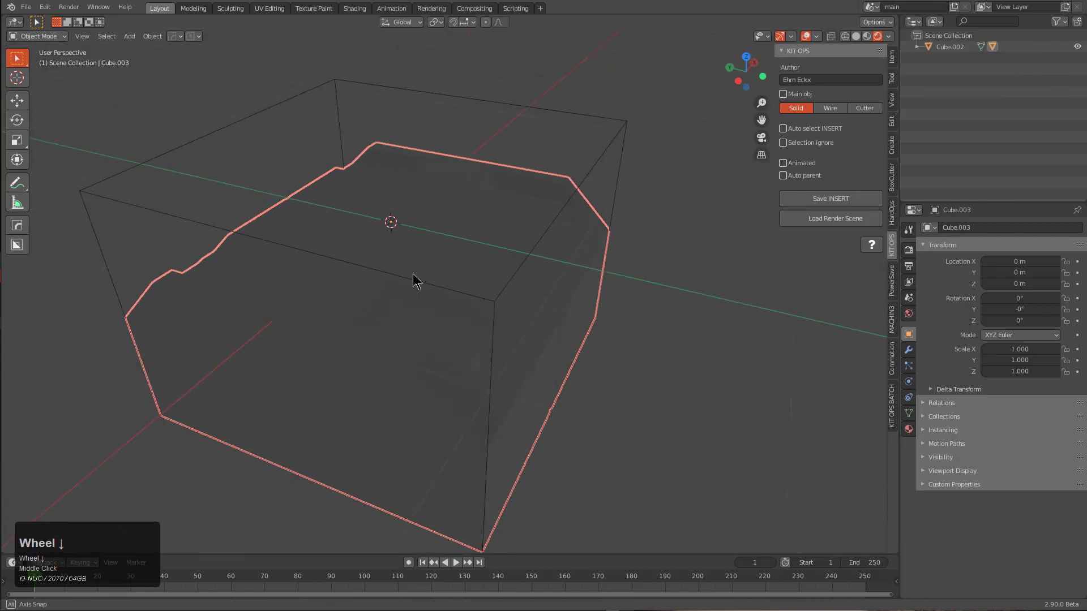
Step: Start a new general file, discarding the unsaved changes to the INSERT
key(ctrl+n)
key(Return)
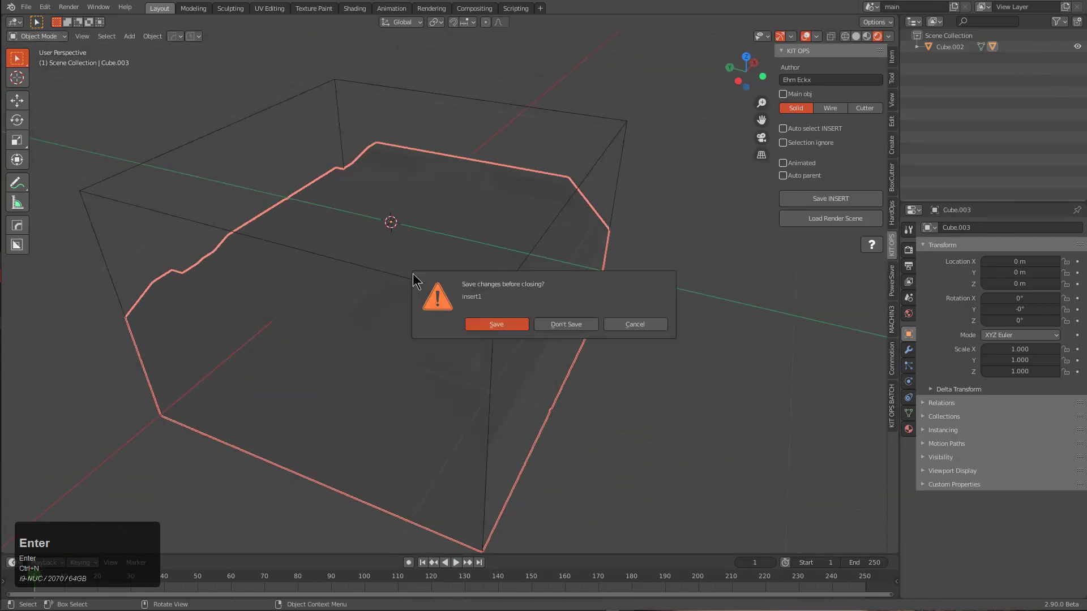
click(563, 325)
middle_drag(564, 326, 549, 298)
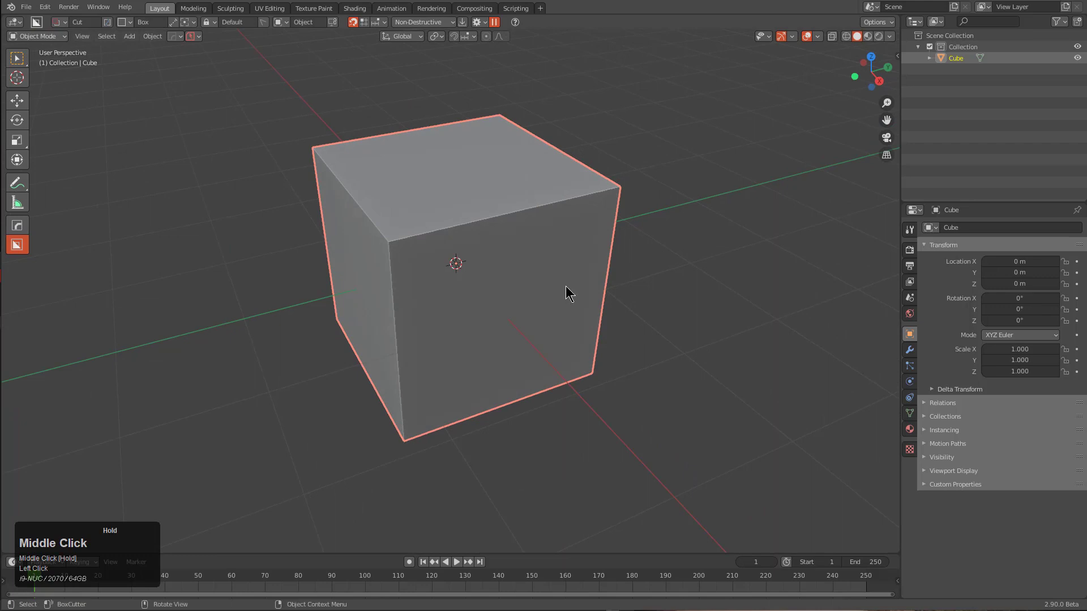
scroll(541, 291, down, 1)
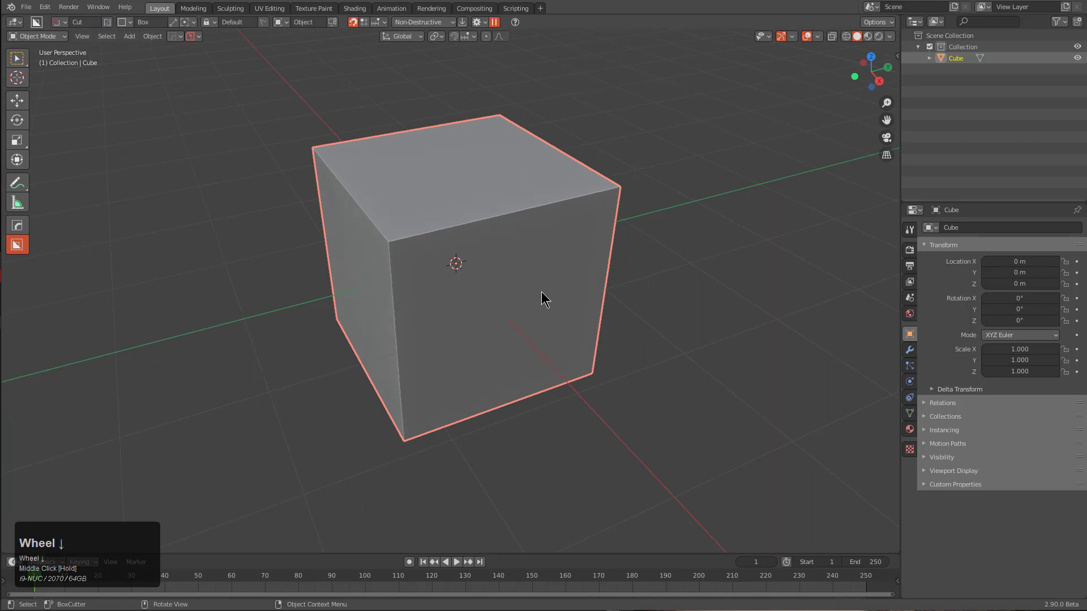
Step: Open the KIT OPS tools and choose the Extraction1 INSERT from the Newdemo KPACK
key(n)
click(894, 243)
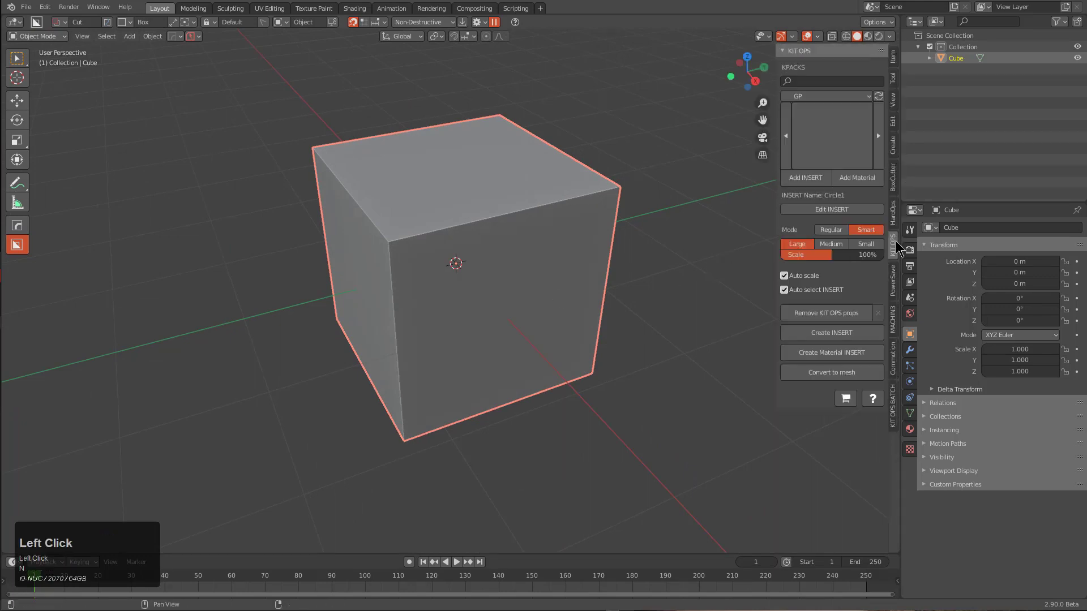
click(844, 97)
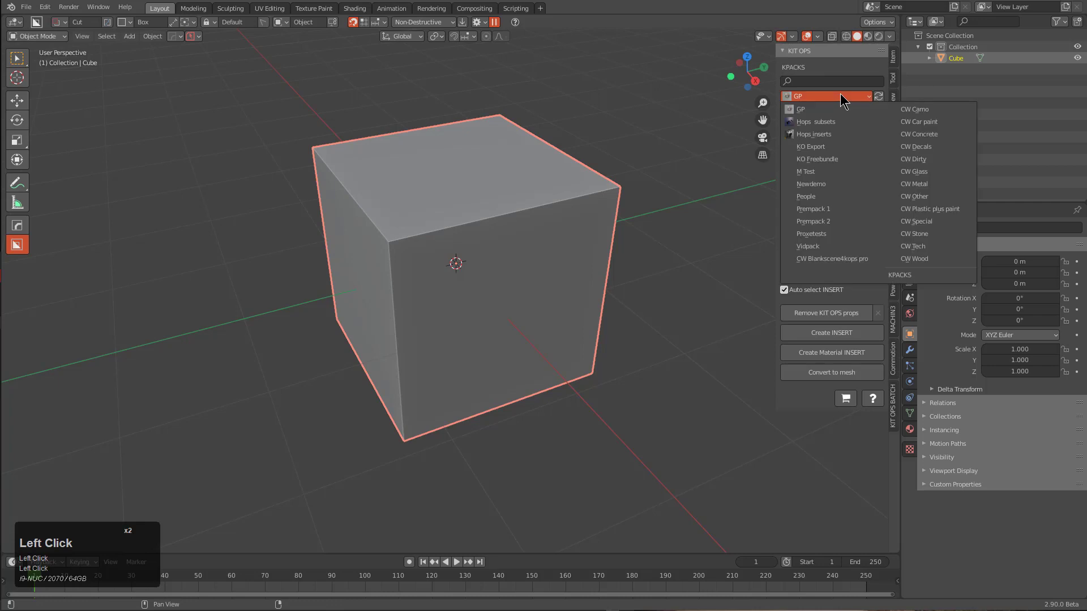
click(819, 186)
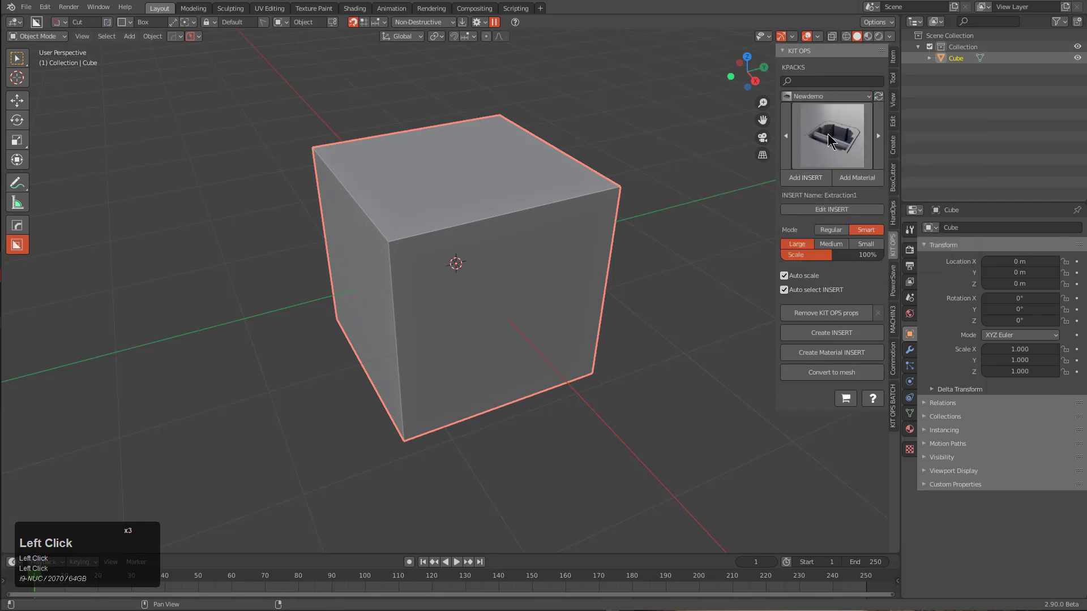
click(829, 136)
click(753, 194)
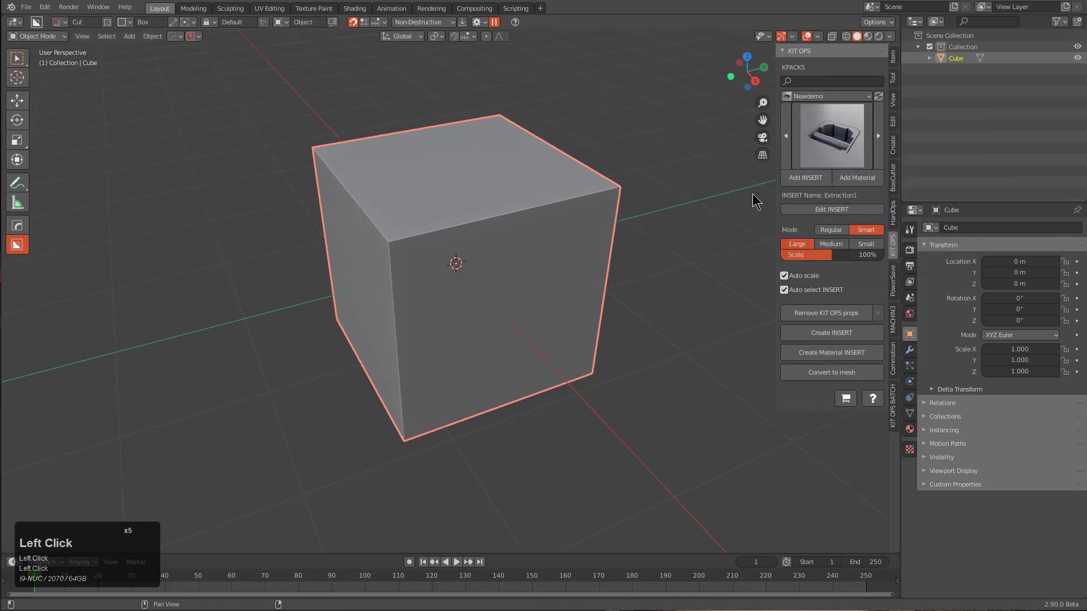
Step: Add the Extraction1 INSERT at Medium size, 50% scale, to the upper corner of the cube's side face
middle_drag(487, 312, 441, 258)
scroll(436, 269, up, 2)
click(805, 180)
click(619, 184)
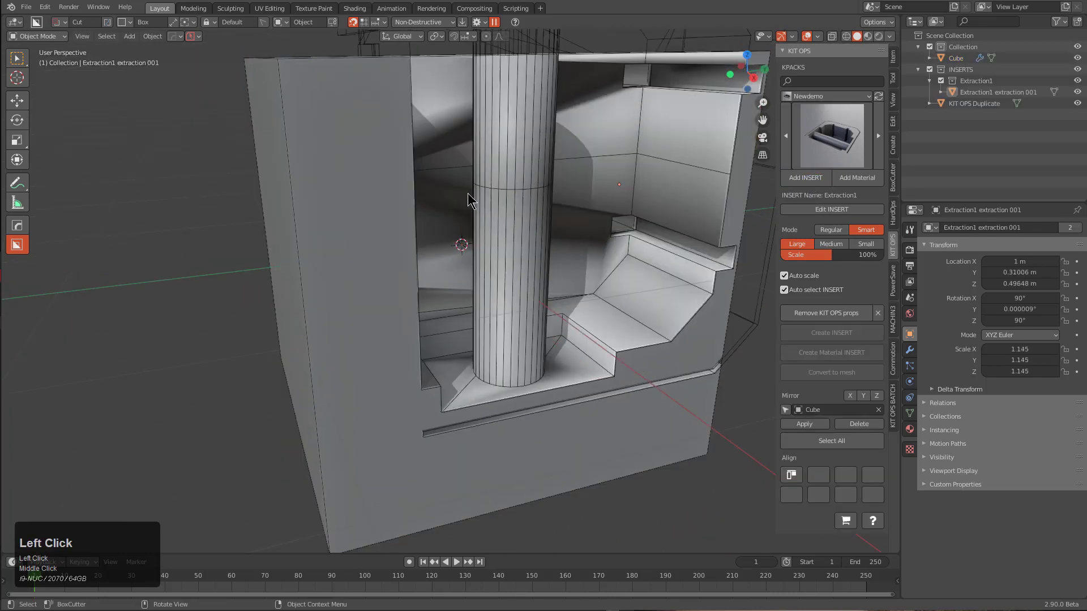
scroll(490, 219, down, 2)
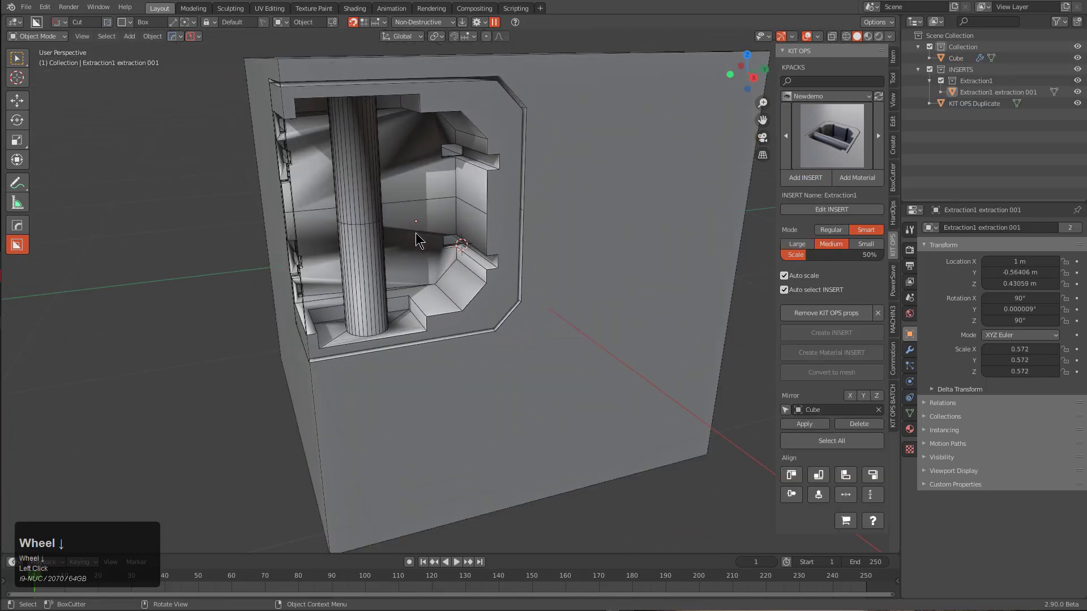
click(415, 232)
Step: Select the cube and sharpen it with HardOps at 30° sharpness and 60° auto smooth
click(594, 186)
key(q)
click(586, 174)
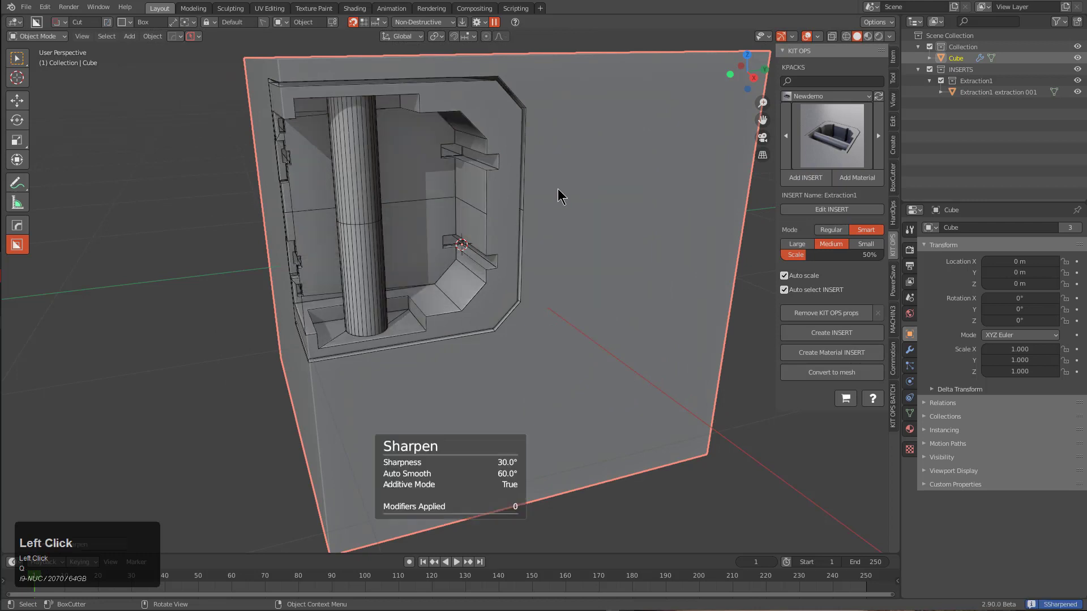
scroll(507, 224, down, 2)
middle_drag(507, 224, 572, 283)
Step: Turn off Auto scale and place a second Extraction1 INSERT below the first, scaled to about 0.387
click(538, 277)
click(785, 275)
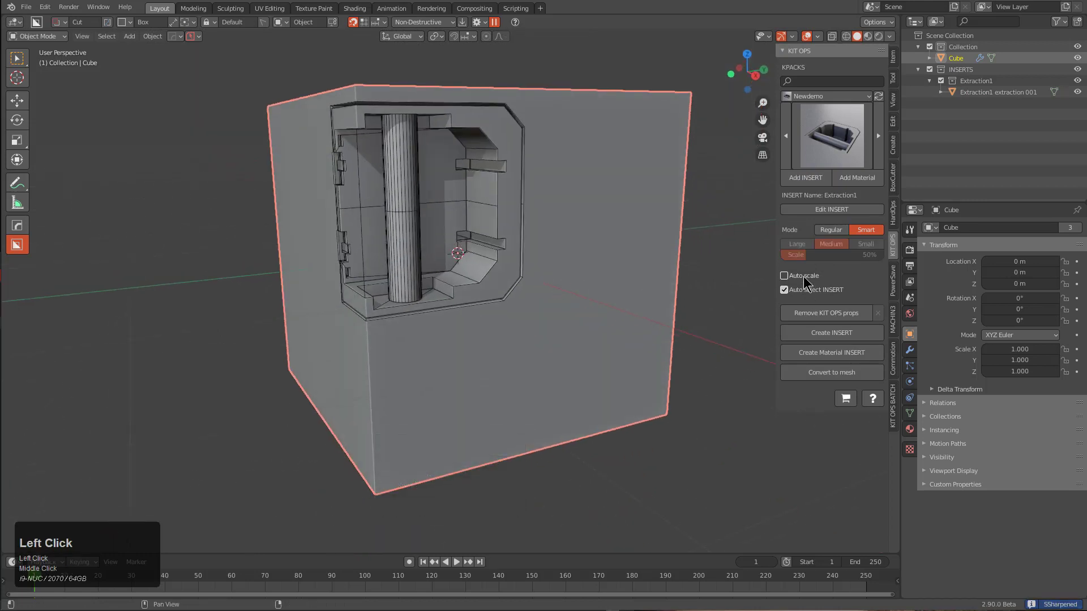
click(813, 182)
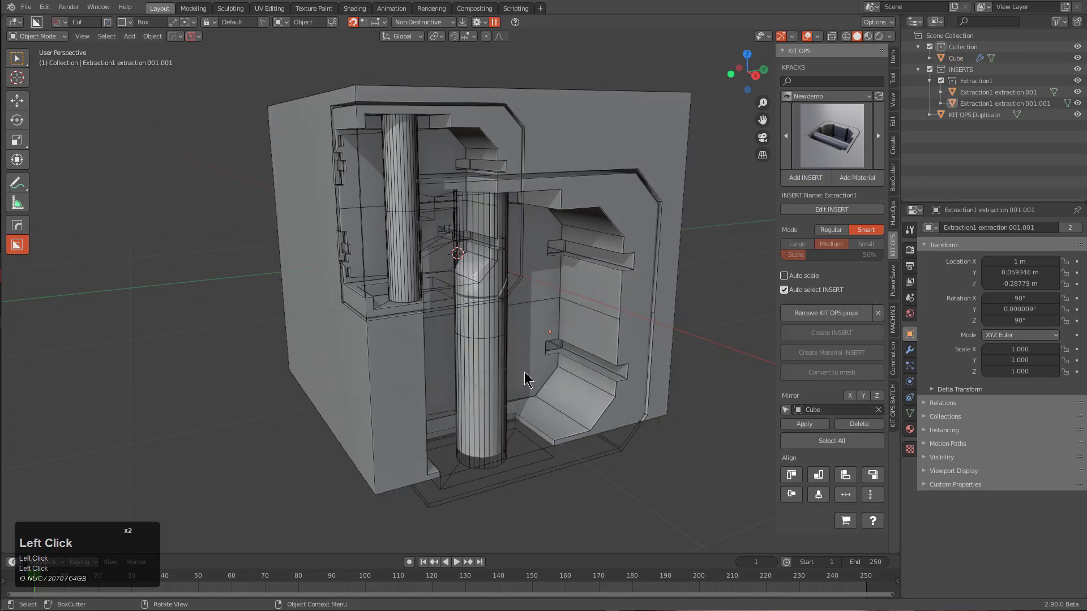
scroll(524, 372, down, 10)
click(420, 402)
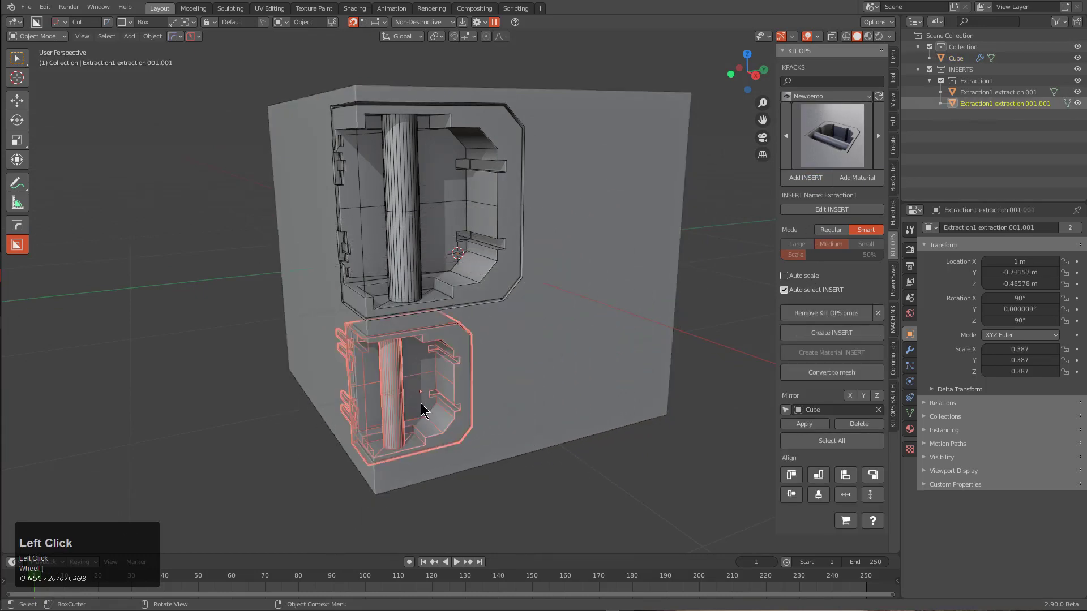
Step: Place a third Extraction1 INSERT on the same face beside the first one, scaled to about 0.385
click(550, 335)
middle_drag(549, 335, 725, 252)
click(808, 178)
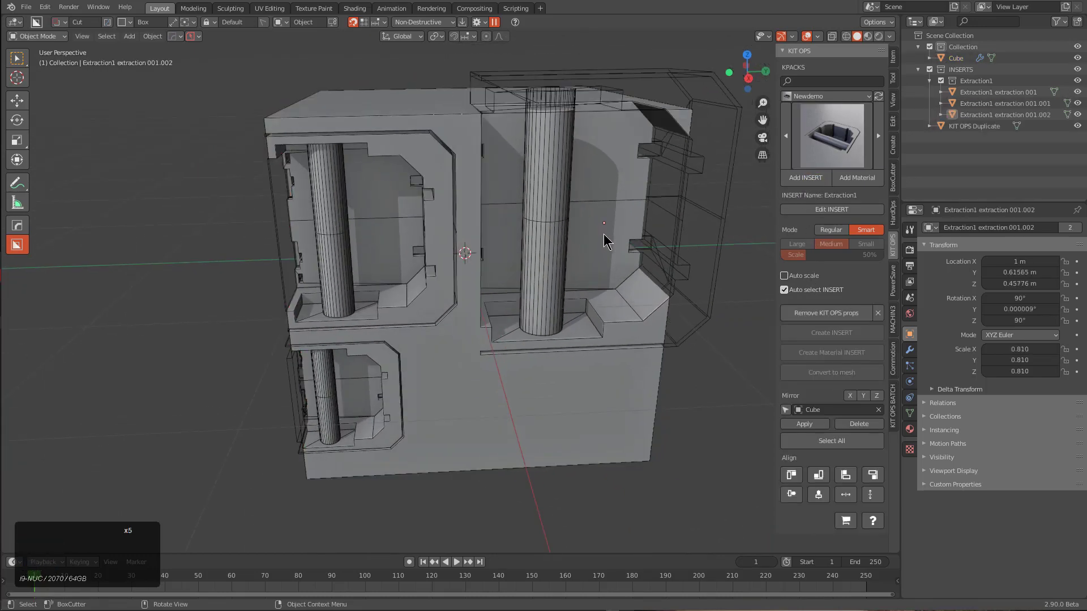
scroll(604, 233, down, 4)
scroll(604, 233, down, 3)
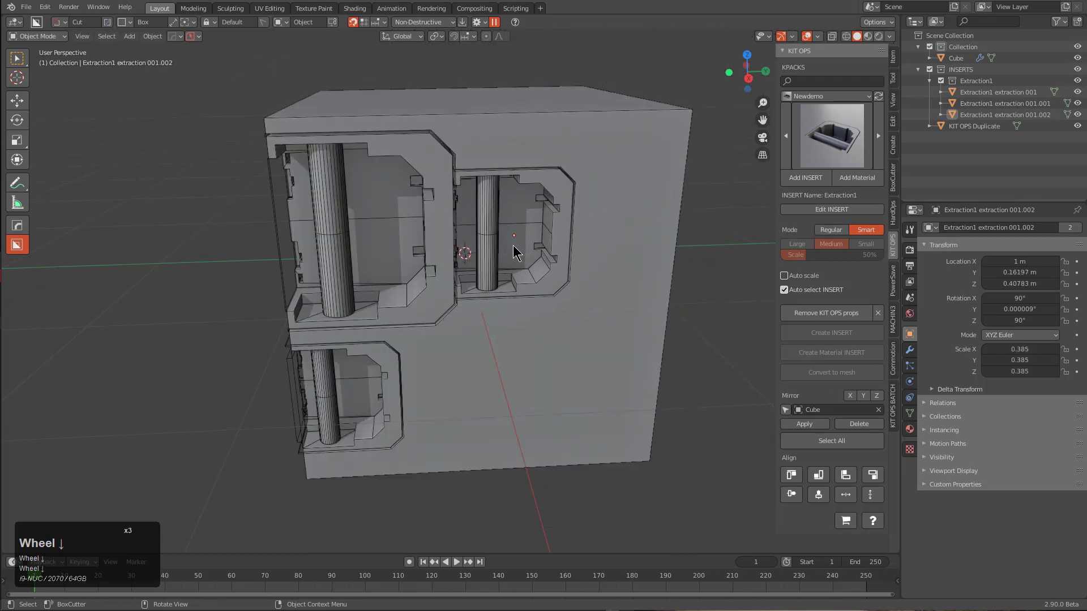
click(514, 245)
scroll(487, 308, down, 2)
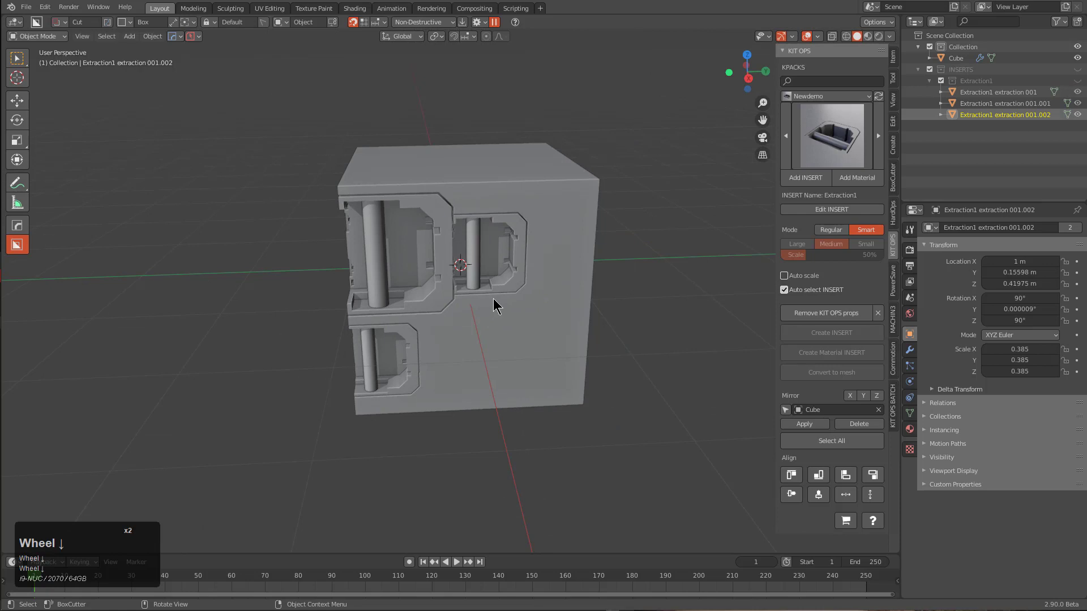
scroll(498, 303, up, 2)
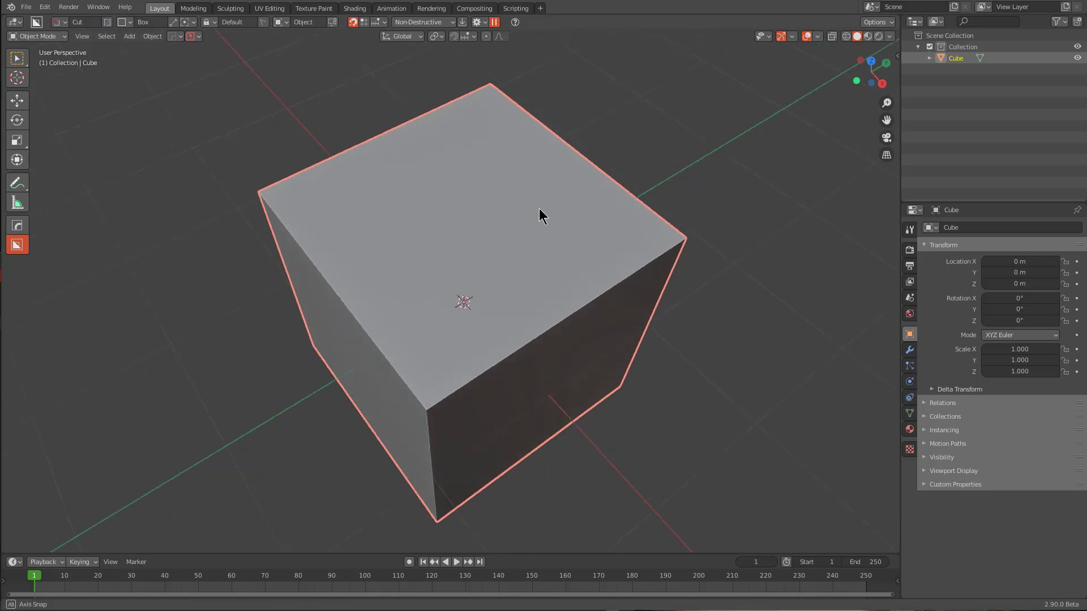
Step: Enter Edit Mode on the default cube and subdivide the whole mesh once
middle_drag(539, 208, 481, 283)
key(Tab)
right_click(574, 261)
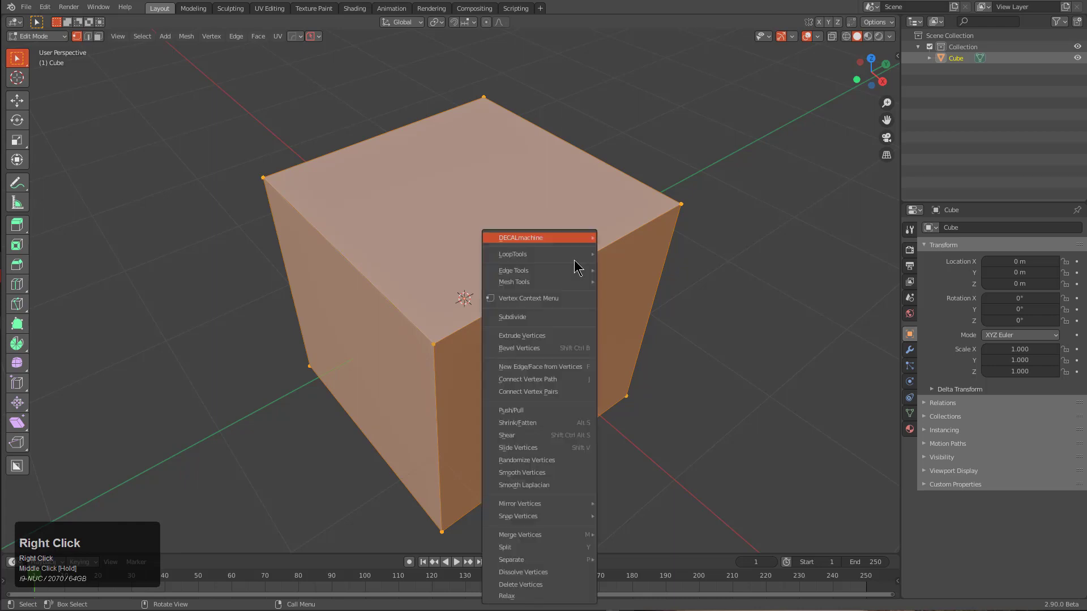
click(536, 318)
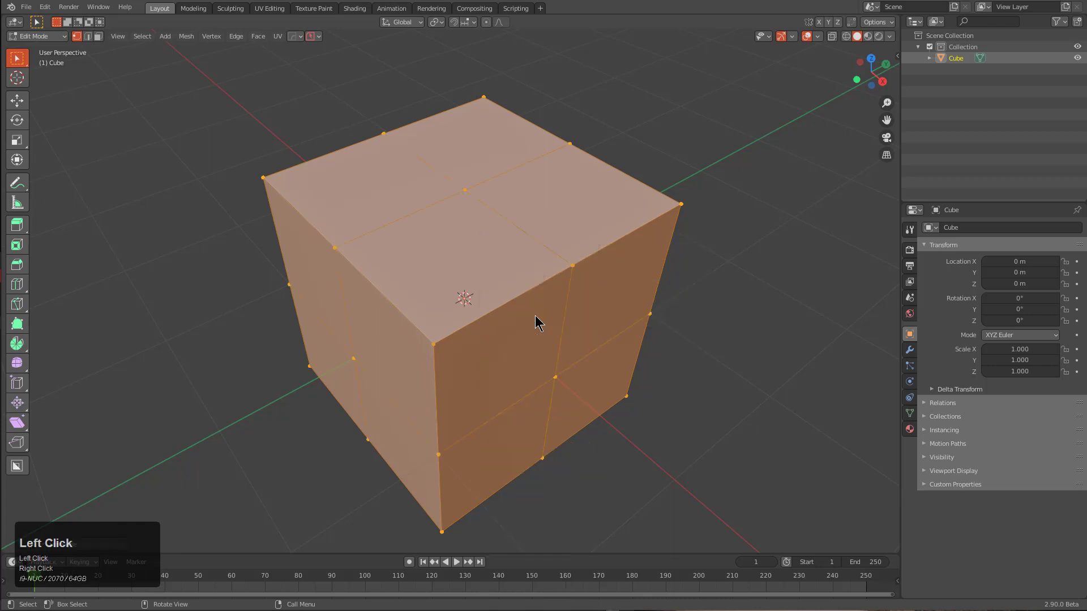
Step: Bevel the centre vertex of the cube's top face with 5 segments and a width of about 0.66 m
click(464, 184)
middle_drag(464, 185, 478, 223)
key(ctrl+shift+b)
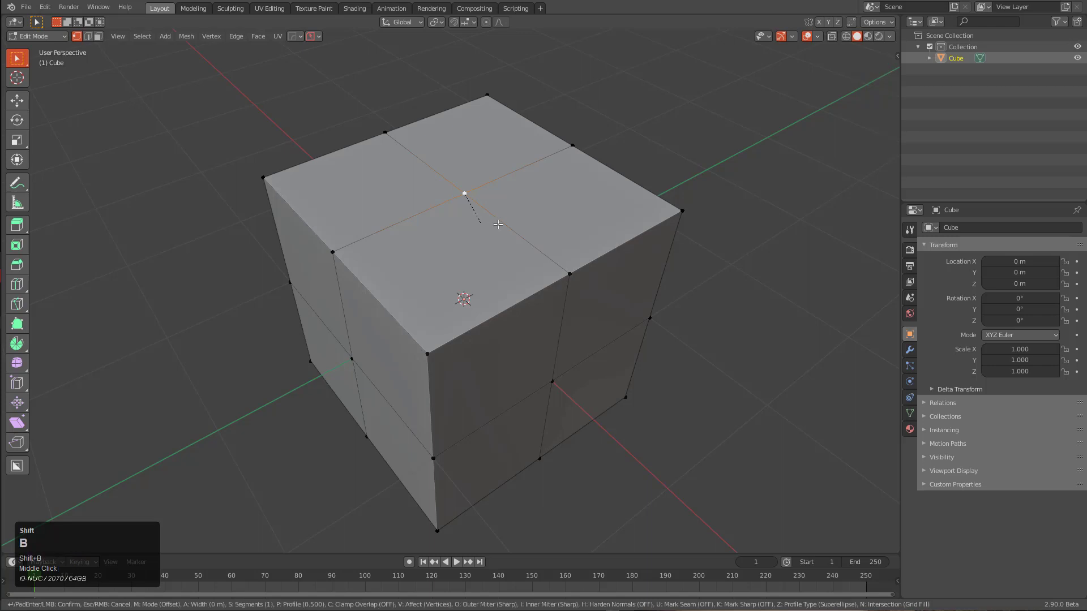
scroll(597, 244, up, 1)
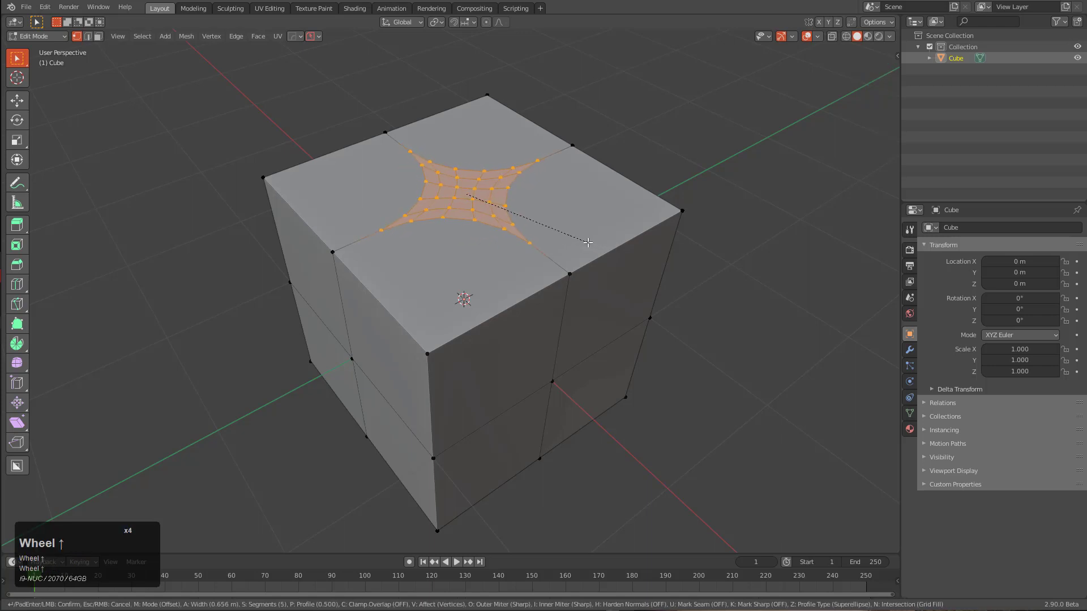
click(575, 233)
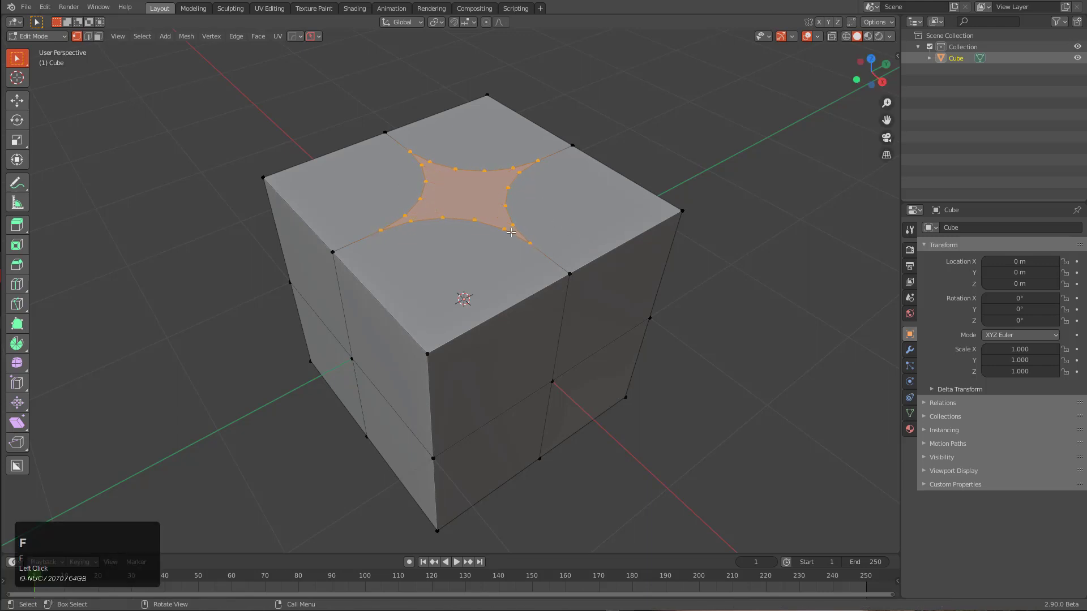
Step: Fill the beveled area as one face, shape it into a circle with LoopTools, and inset a smaller circle inside it
right_click(493, 180)
click(491, 118)
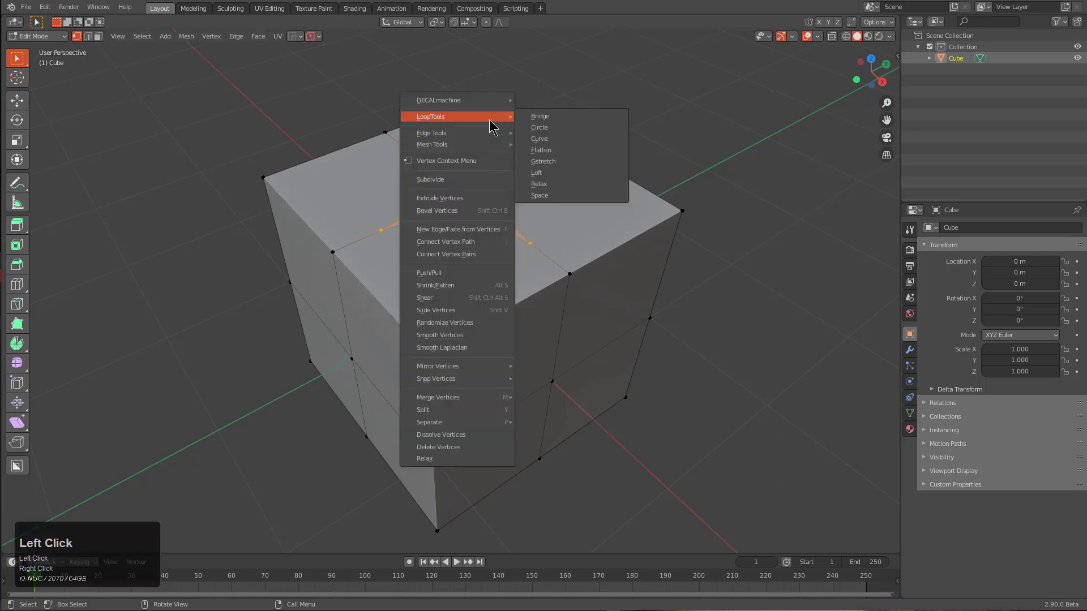
click(542, 130)
key(e)
right_click(541, 225)
key(s)
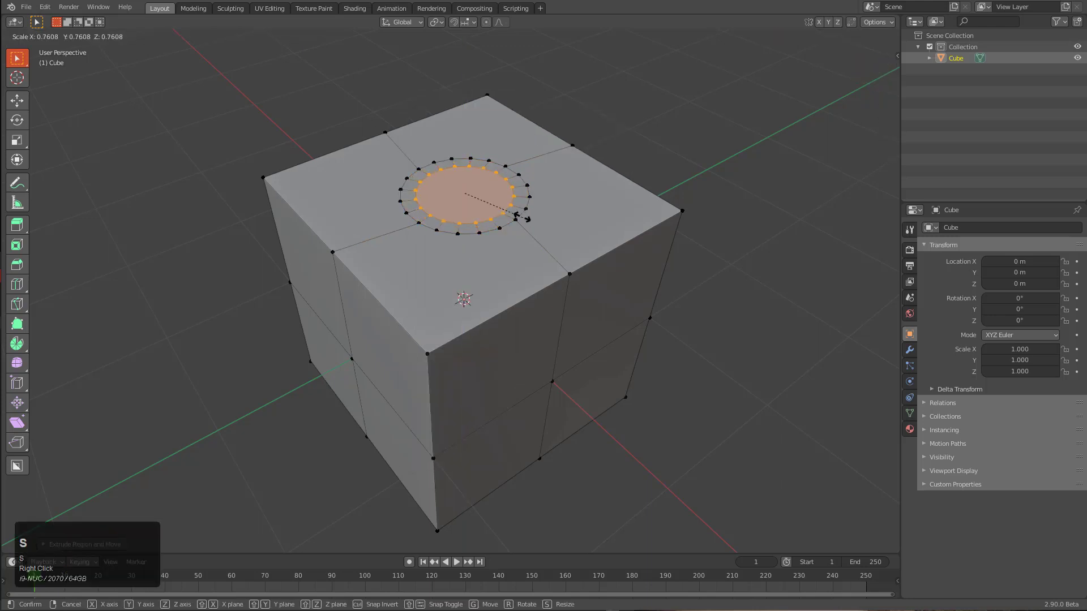
click(516, 206)
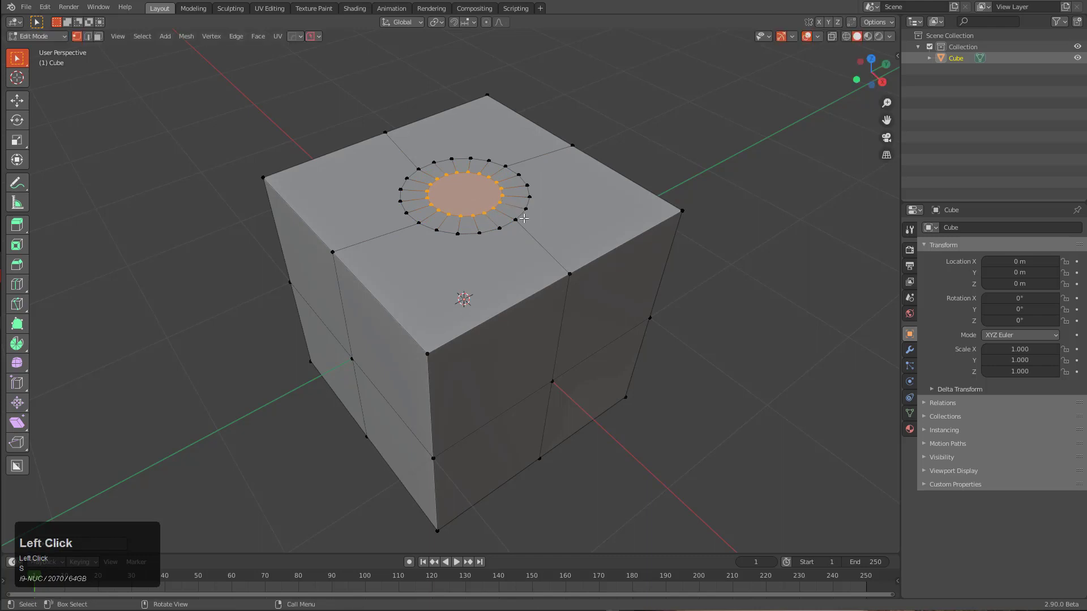
Step: Extrude the inner circle down into the cube and tilt the recess floor about its local Y axis
key(e)
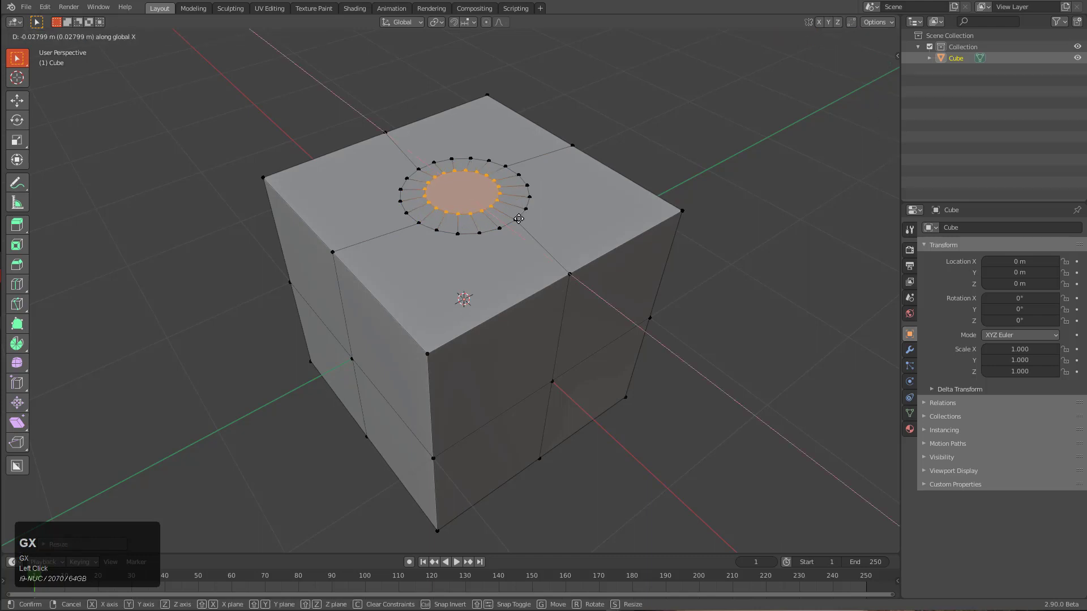
click(524, 242)
key(r)
key(x)
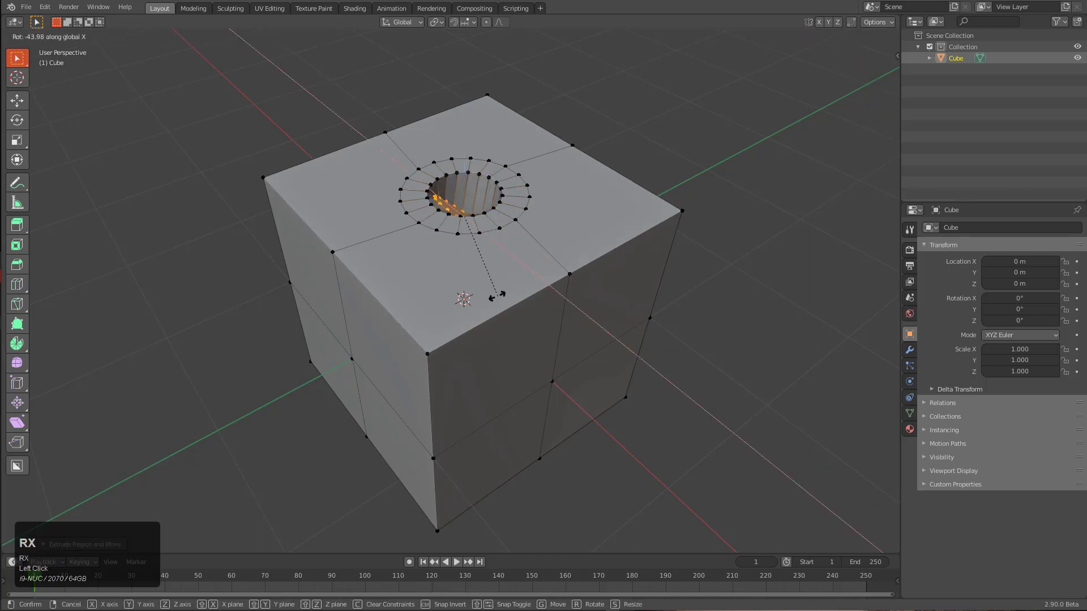
key(y)
key(y)
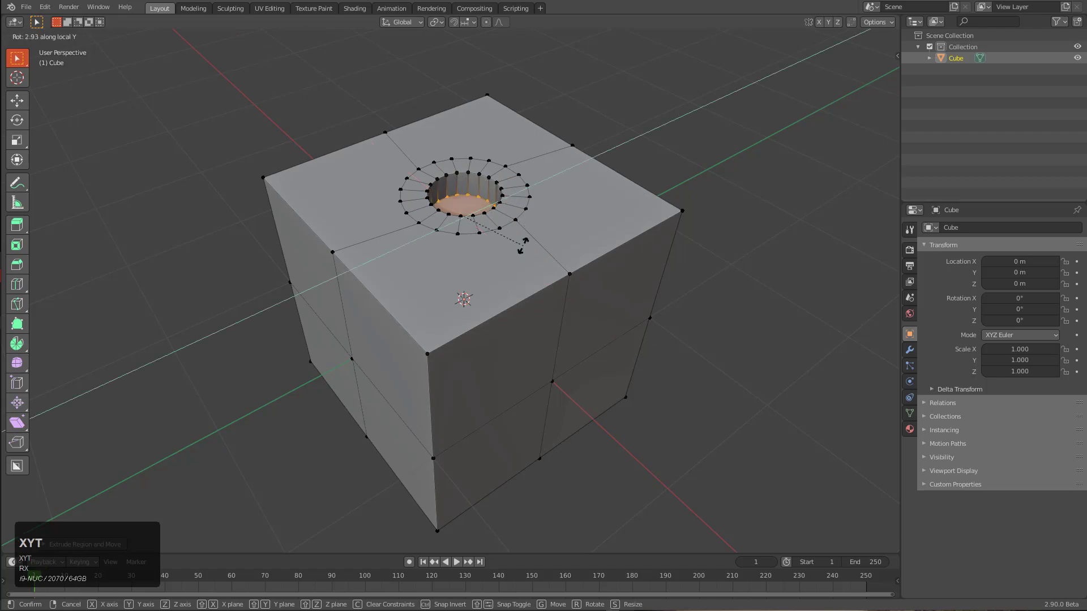
click(500, 279)
Step: Inset the tilted floor of the recess by extruding it in place and scaling it inward
key(KP_Decimal)
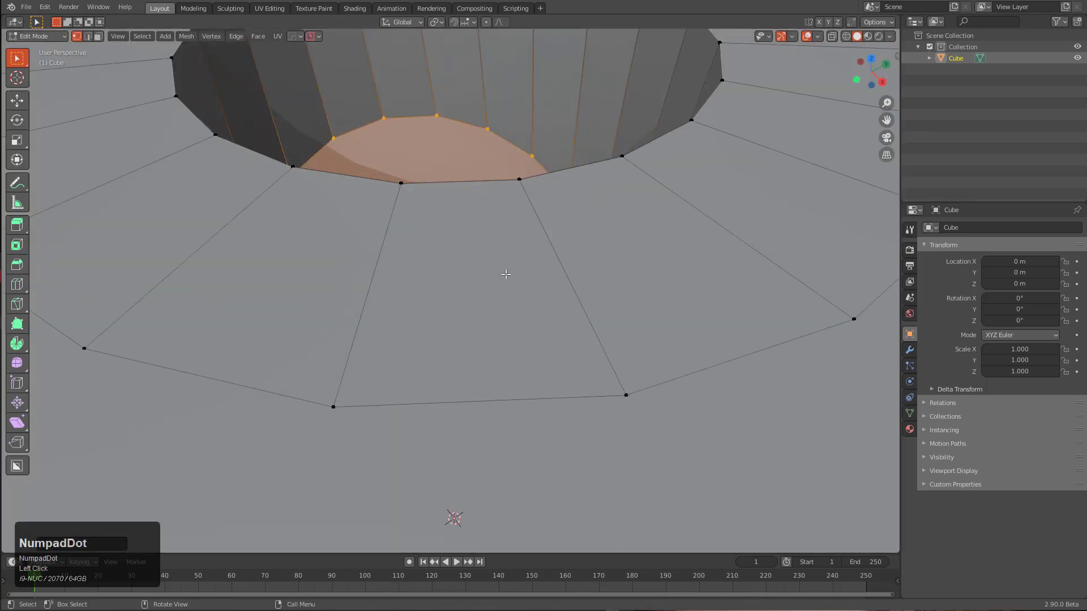
scroll(606, 335, down, 3)
key(s)
right_click(632, 346)
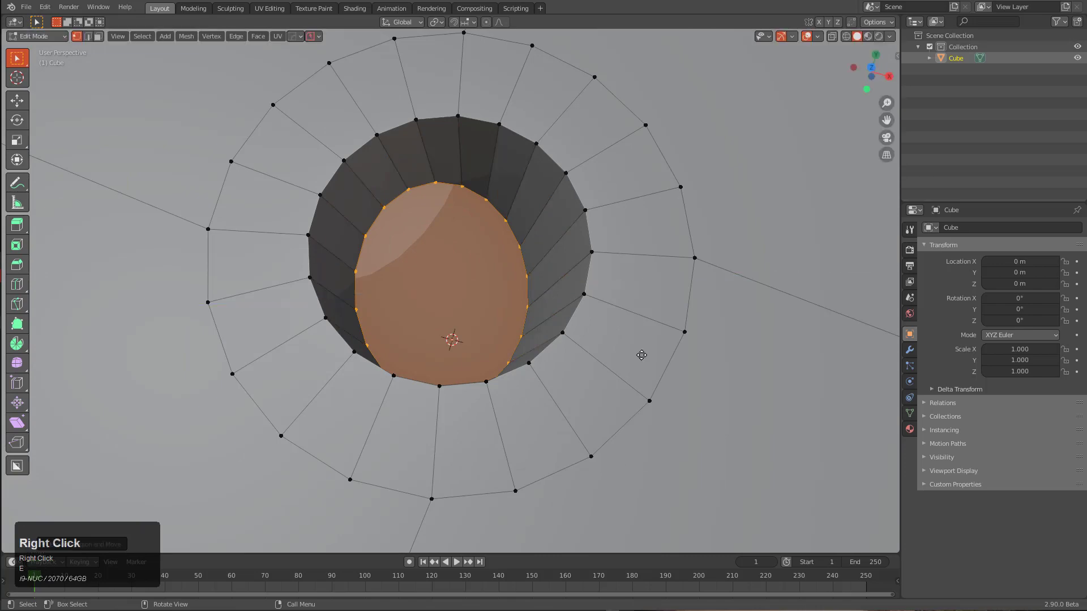
key(s)
click(557, 291)
Step: Shrink the end face of the angled inner hole and extrude it further into a narrower bore
key(e)
right_click(567, 327)
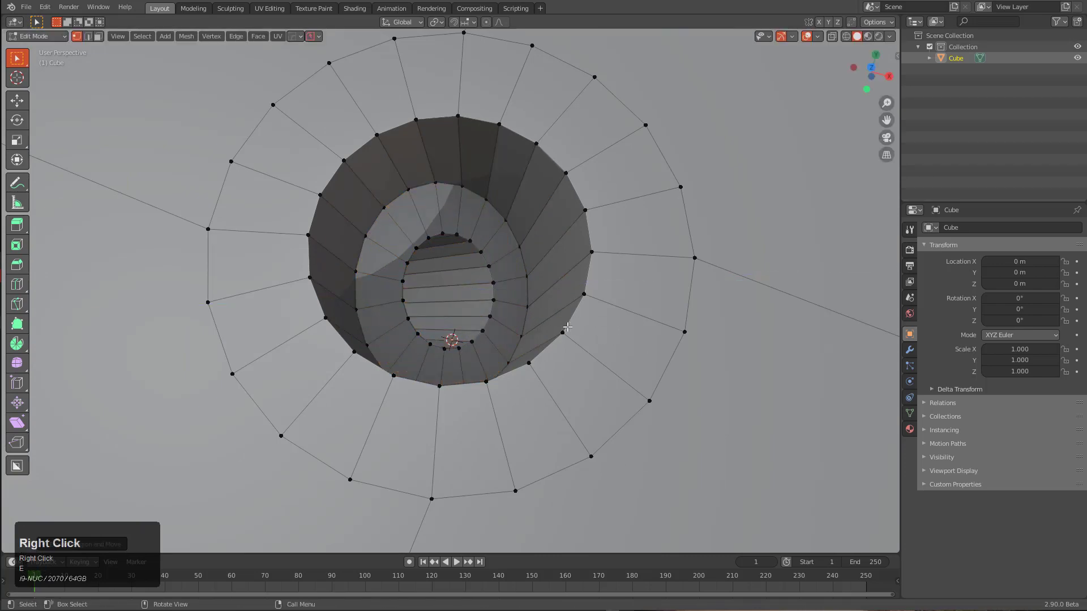
key(s)
click(491, 286)
middle_drag(600, 350, 547, 321)
key(e)
click(480, 315)
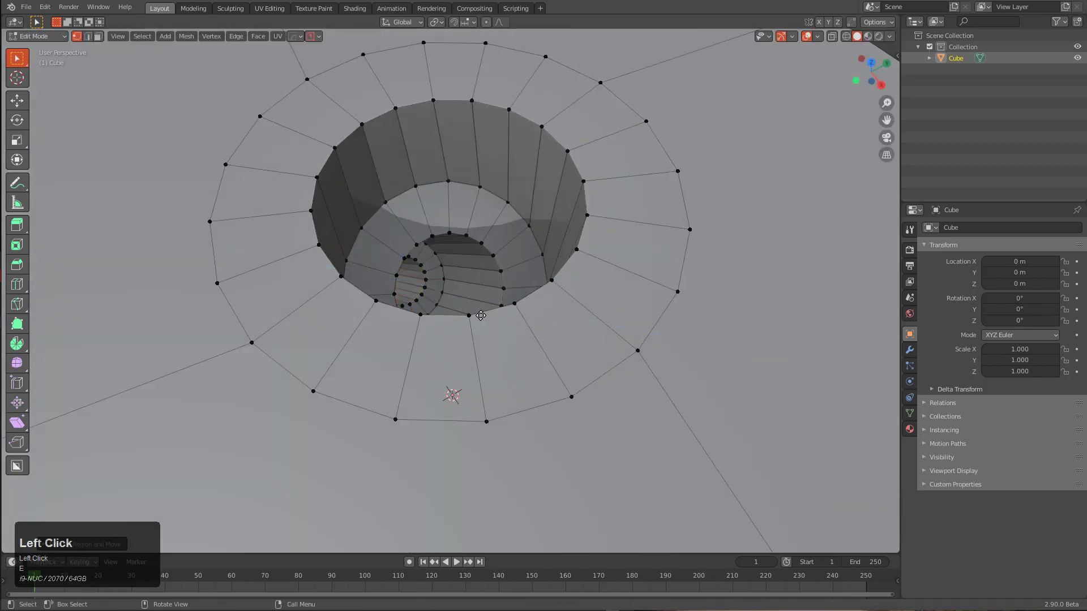
Step: Add an edge loop on the flat ring around the recess and bevel it into a narrow single-segment band
key(Tab)
scroll(459, 288, down, 3)
middle_drag(435, 262, 431, 235)
key(Tab)
scroll(434, 181, up, 2)
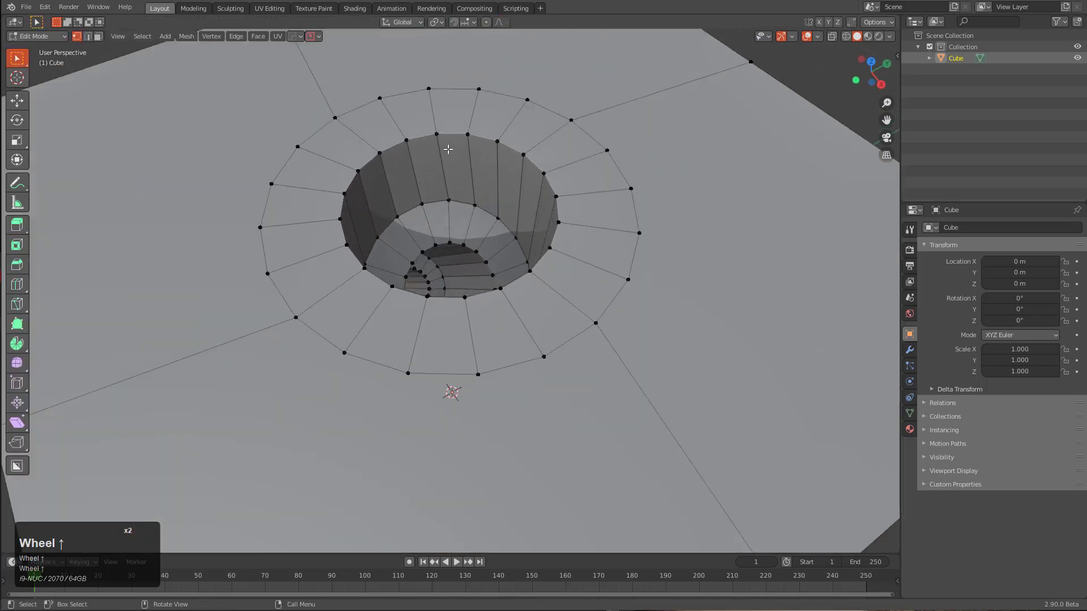
key(ctrl+r)
click(434, 102)
click(434, 102)
key(b)
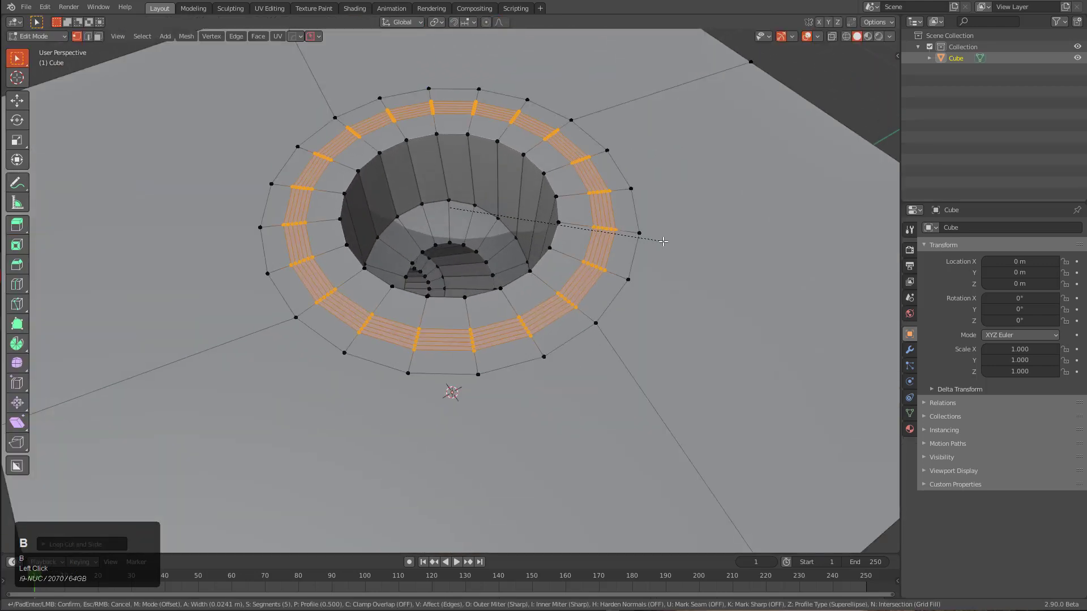
scroll(663, 241, down, 4)
click(660, 224)
Step: Extrude the narrow face band upward to form a raised rim around the recess
key(3)
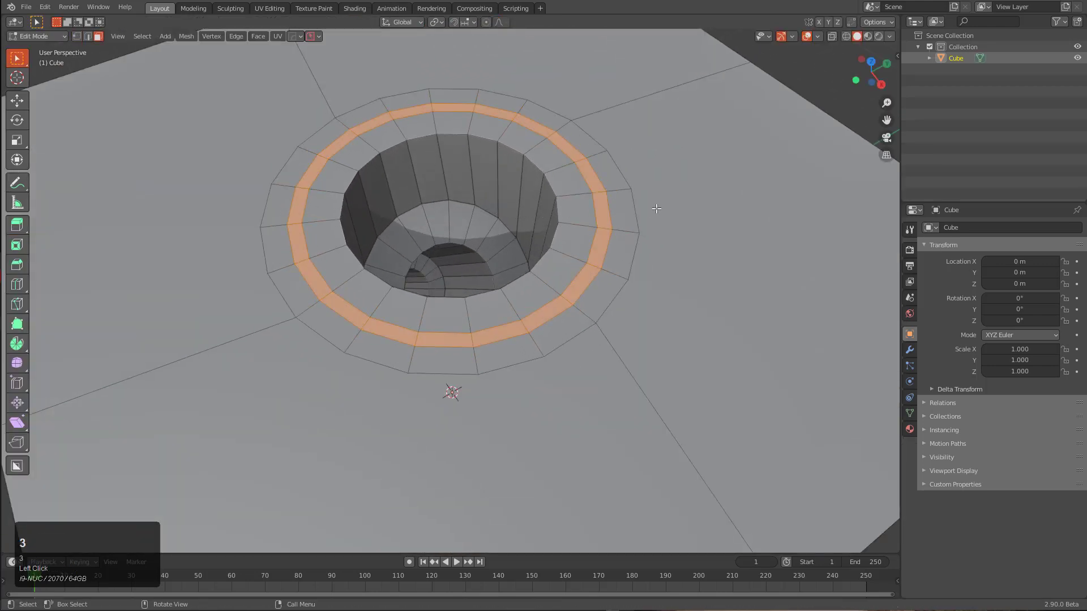
middle_drag(636, 247, 609, 206)
key(e)
click(628, 200)
Step: Bevel the edge loop at the outer base of the raised rim into a sloped band
key(2)
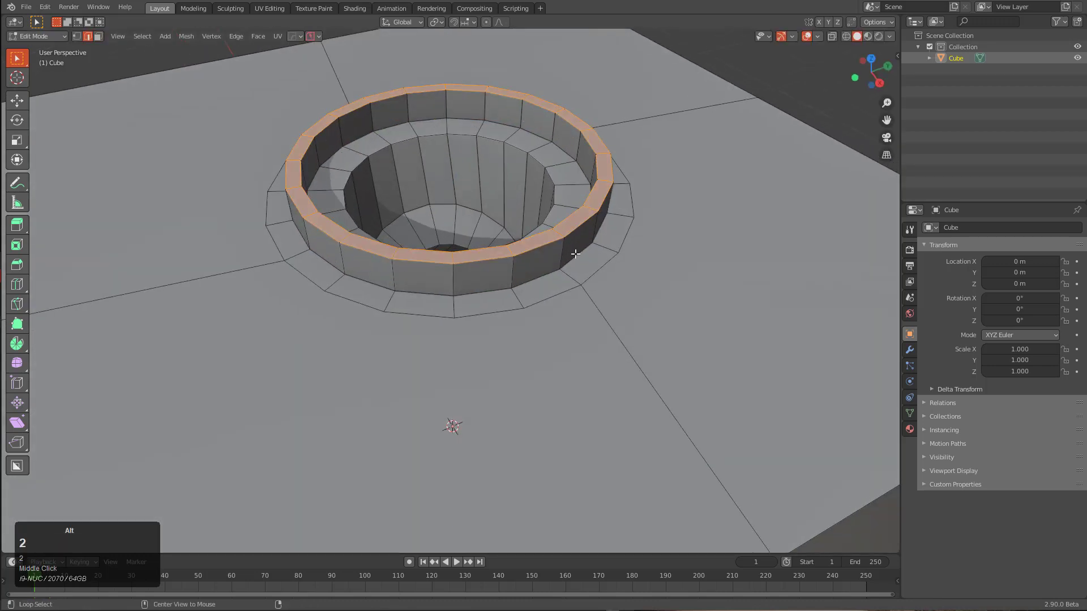
alt+click(575, 253)
key(ctrl+b)
click(656, 262)
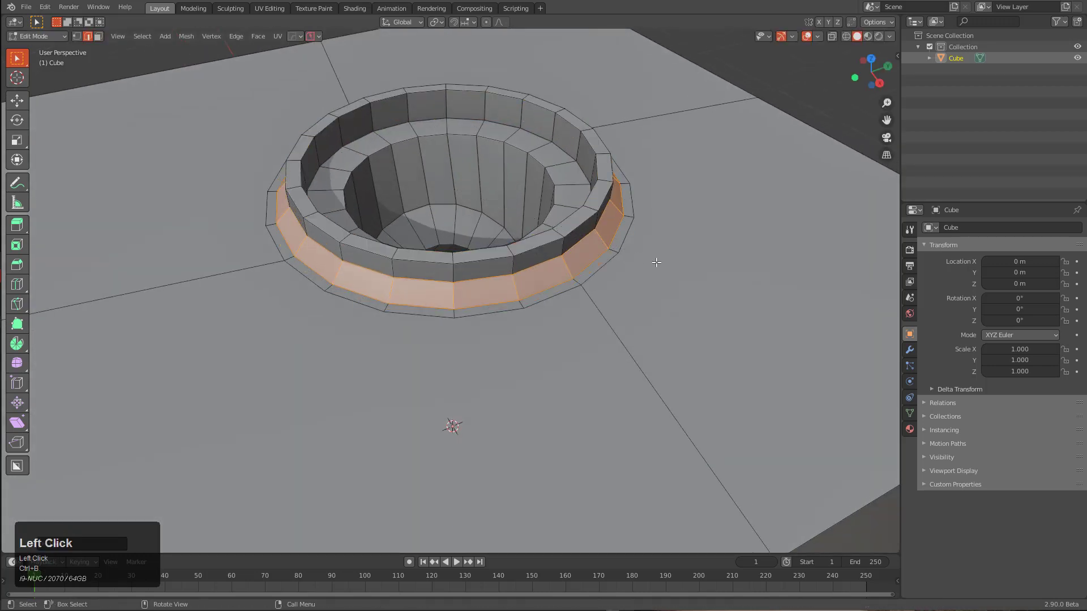
Step: Leave Edit Mode and sharpen the cube with HardOps at 30° sharpness and 60° auto smooth
key(Tab)
middle_drag(657, 262, 537, 310)
scroll(551, 280, up, 2)
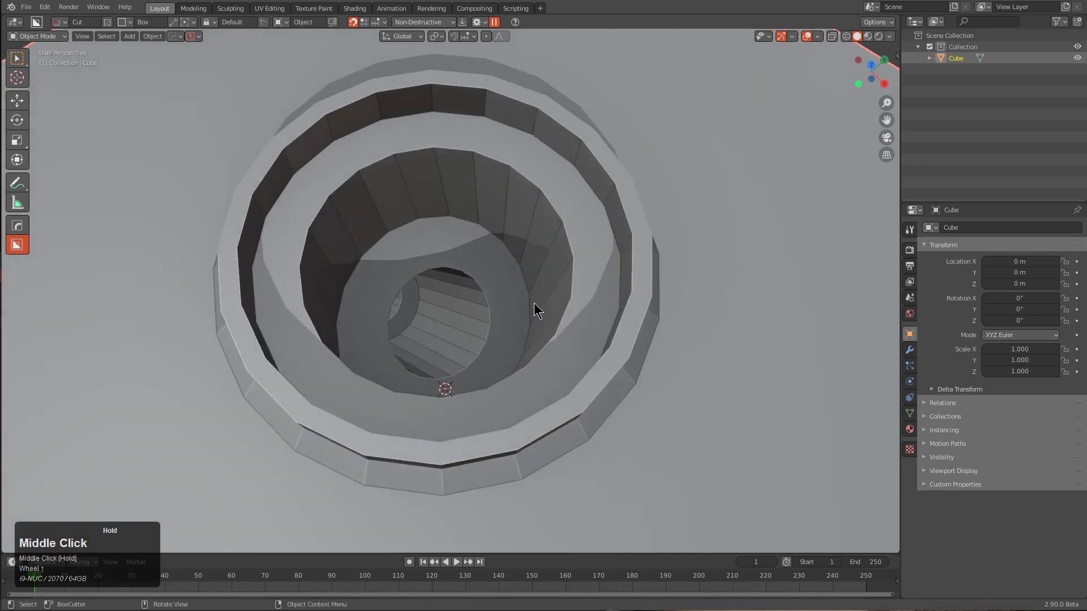
scroll(495, 206, down, 3)
middle_drag(494, 206, 495, 182)
scroll(512, 237, down, 3)
middle_drag(511, 238, 510, 239)
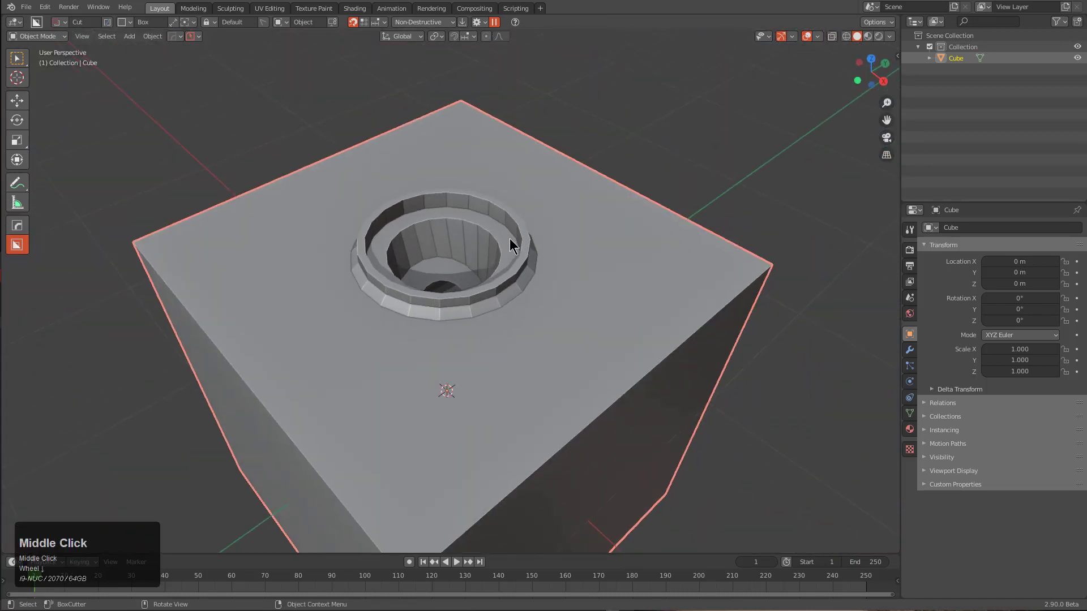
key(q)
click(478, 234)
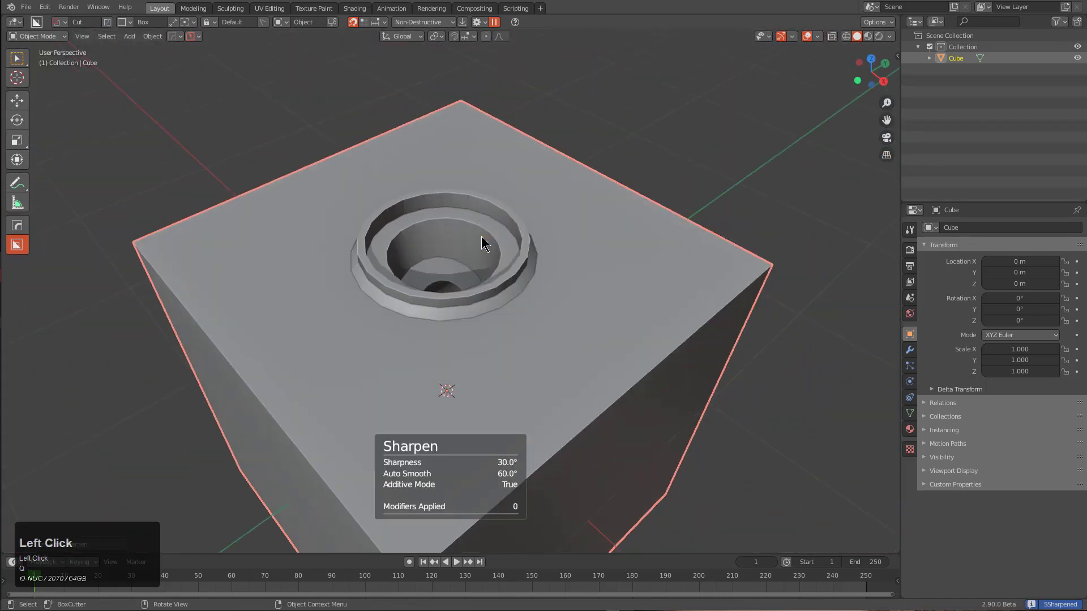
Step: Add a level 1 subdivision surface to the cube
scroll(518, 257, up, 2)
key(ctrl+1)
scroll(532, 257, down, 1)
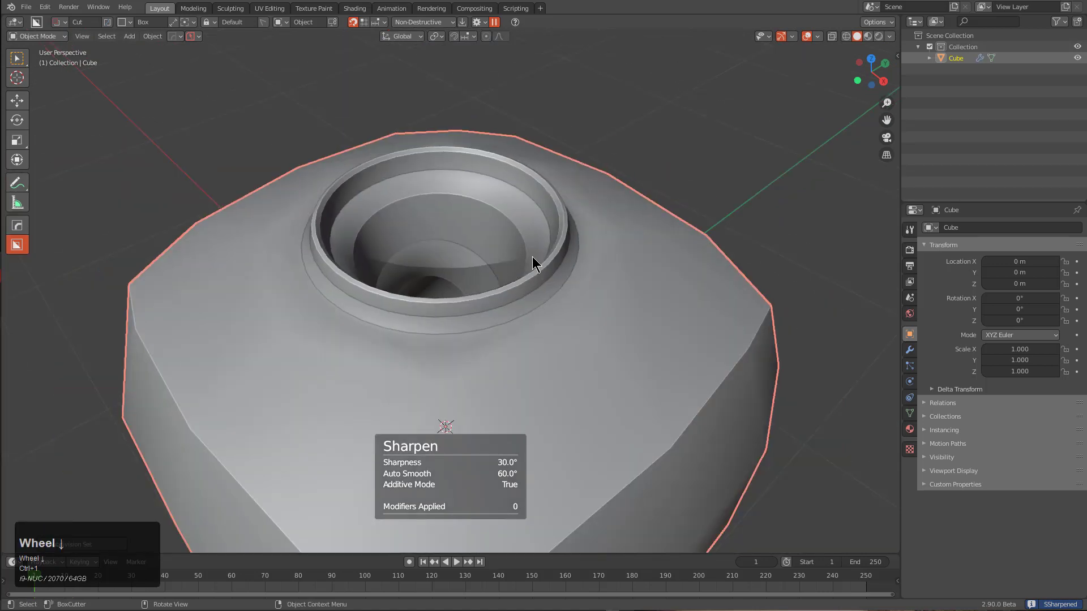
Step: Set the HardOps sharp options to apply crease, seam, bevel weight and sharp, and sharpen the cube again
key(ctrl+grave)
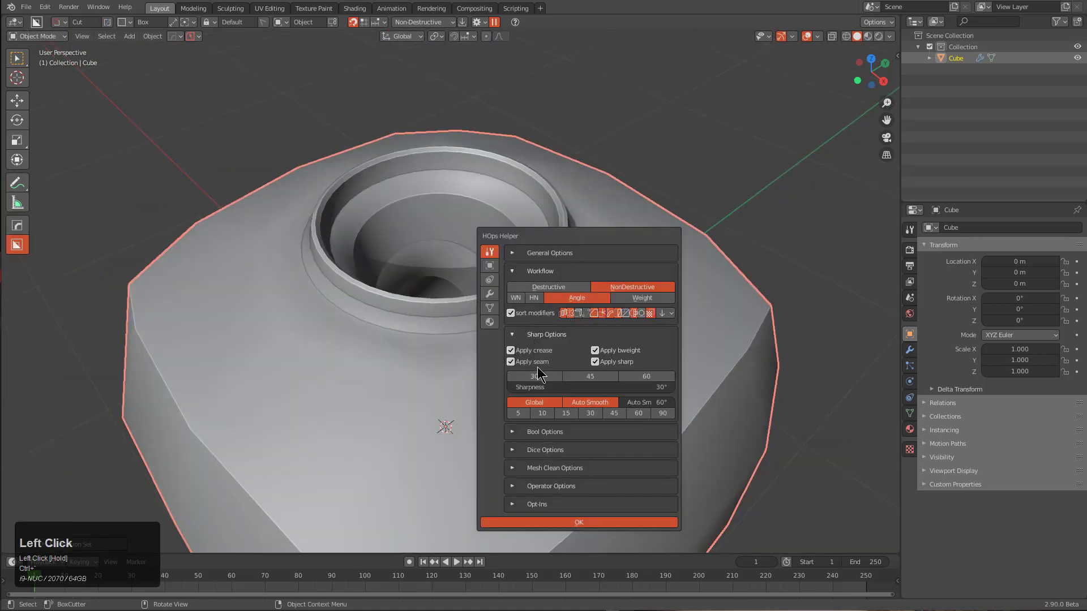
key(Escape)
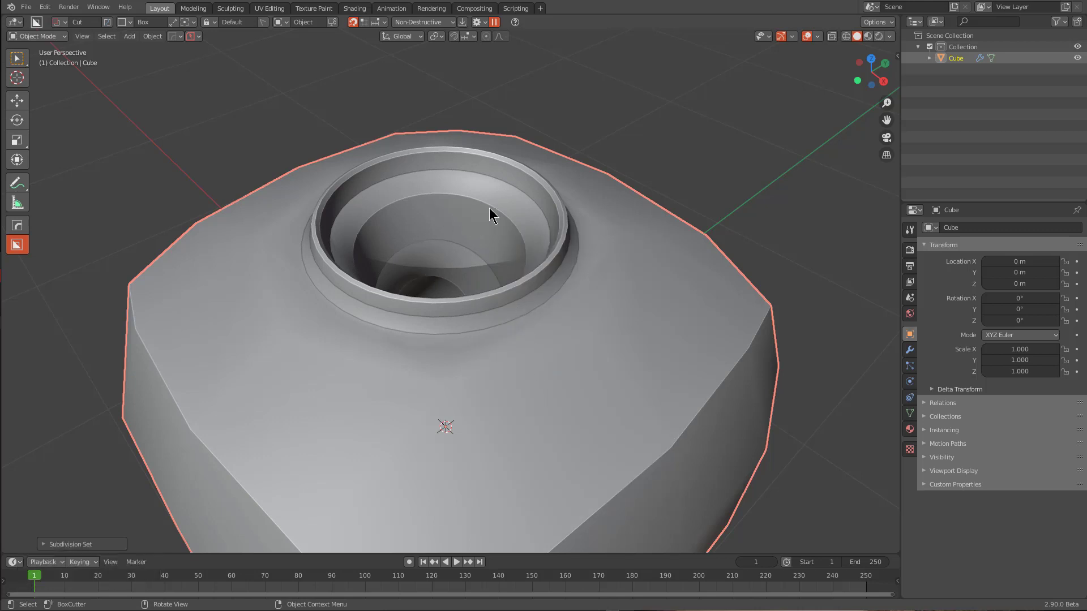
key(q)
click(473, 191)
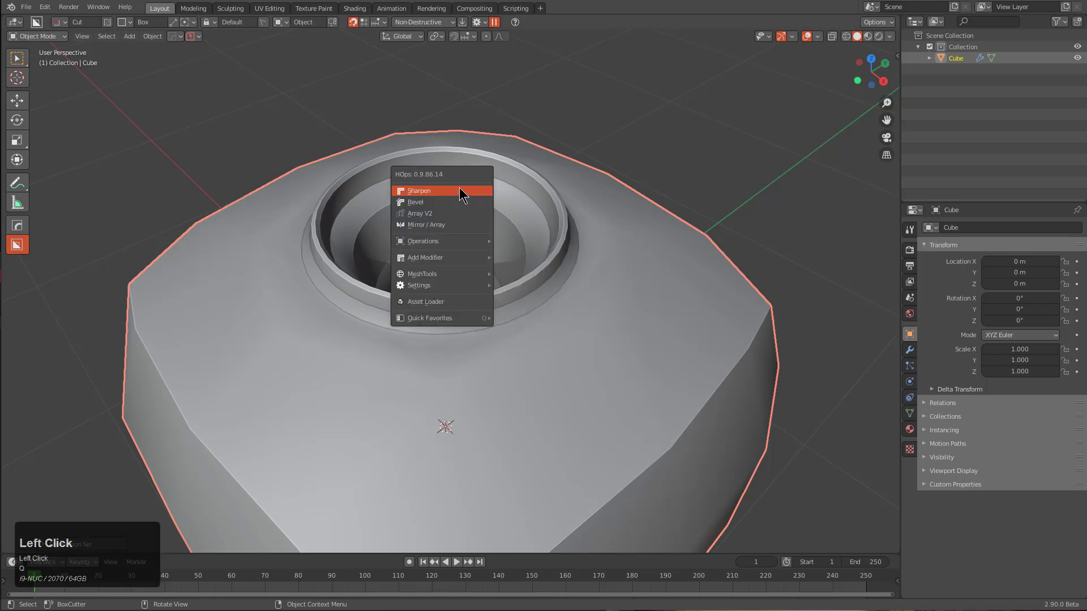
Step: Unmark the sharp edge loop at the mouth of the angled inner hole with HardOps Mark
middle_drag(473, 191, 294, 198)
middle_drag(589, 163, 451, 309)
scroll(347, 250, down, 2)
scroll(449, 301, up, 5)
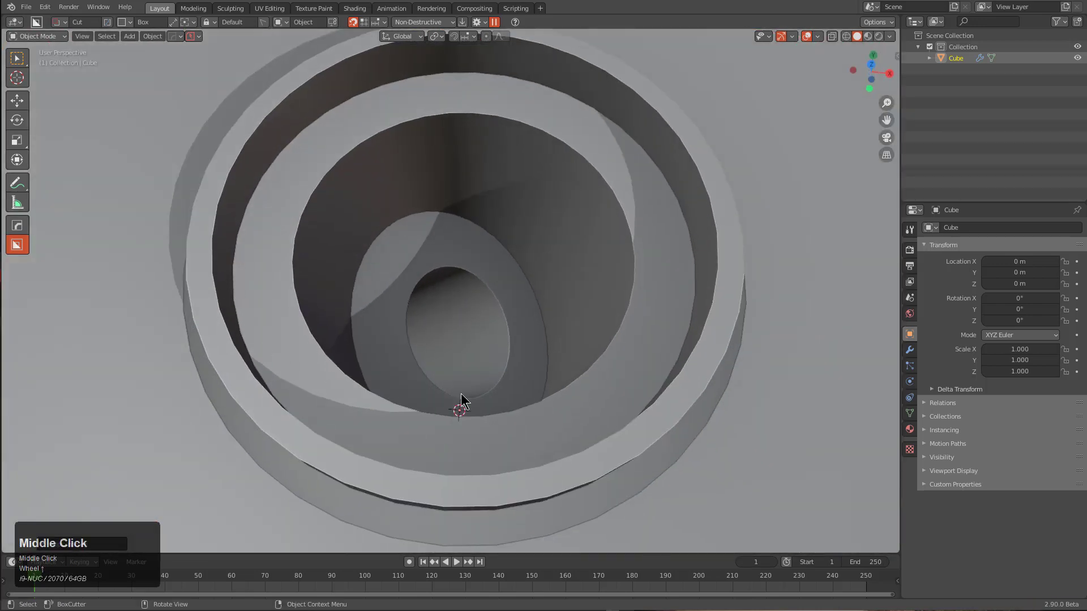
scroll(473, 286, up, 2)
key(Tab)
alt+click(471, 257)
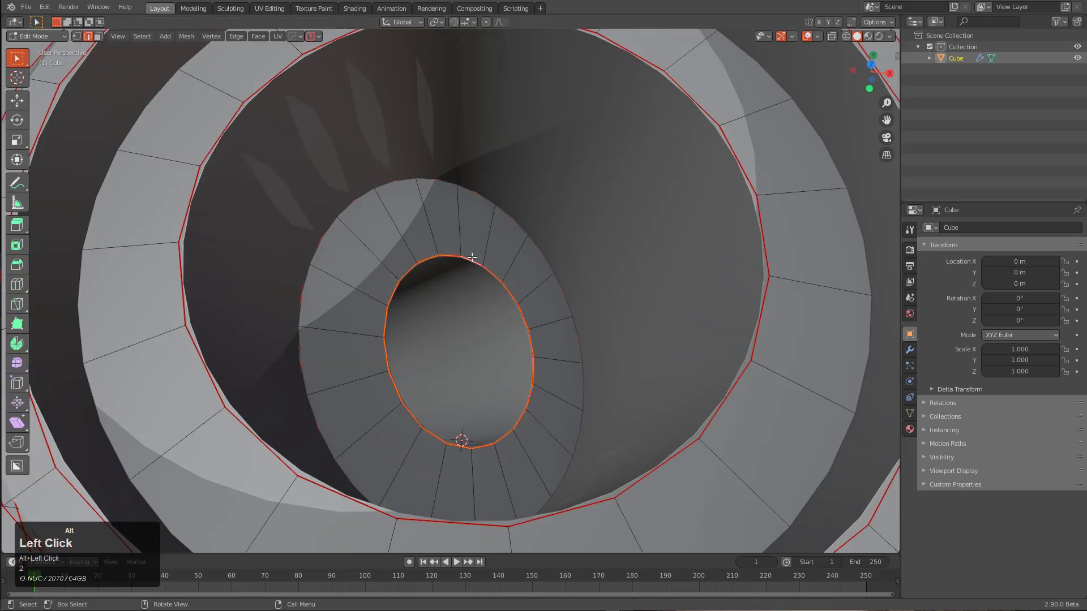
scroll(536, 279, down, 2)
key(q)
click(521, 278)
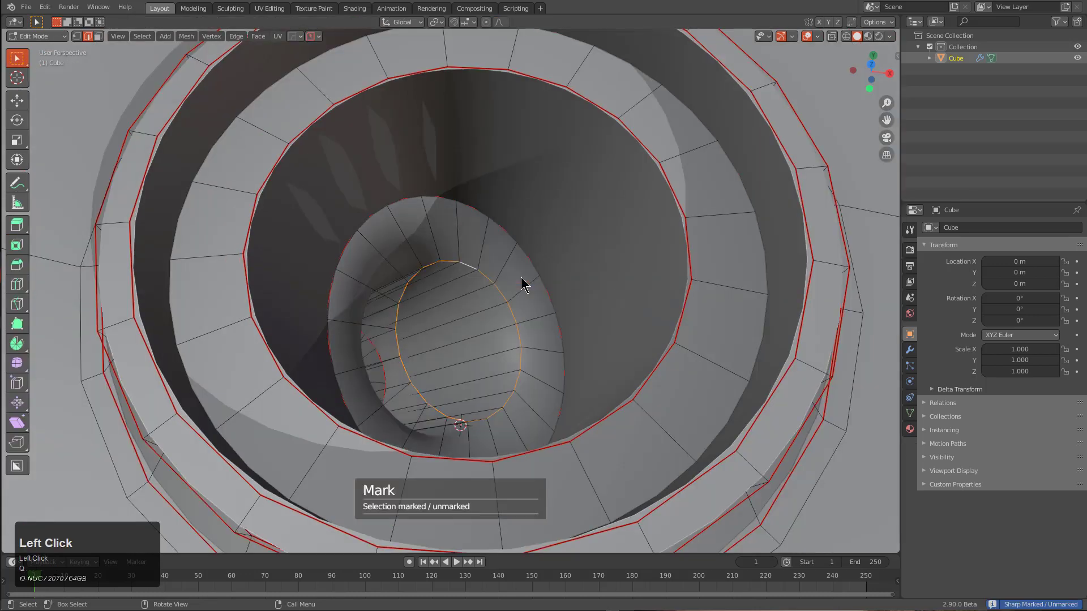
Step: Add a supporting edge loop inside the angled inner hole near its mouth and check the smoothed result in Object Mode
scroll(520, 280, down, 2)
ctrl+middle_drag(521, 280, 460, 307)
key(ctrl+r)
ctrl+click(463, 307)
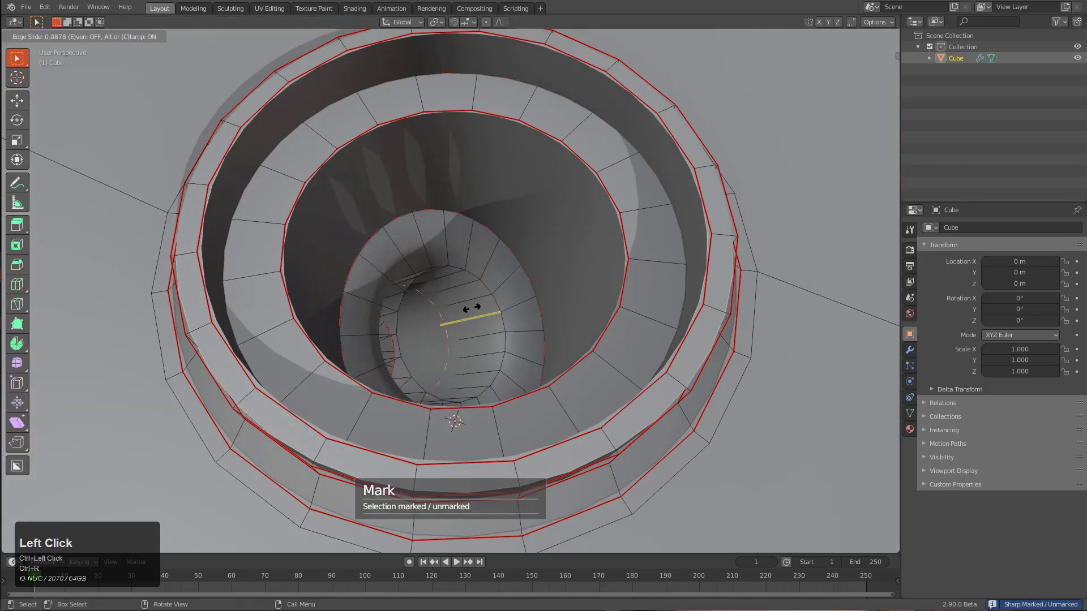
click(494, 303)
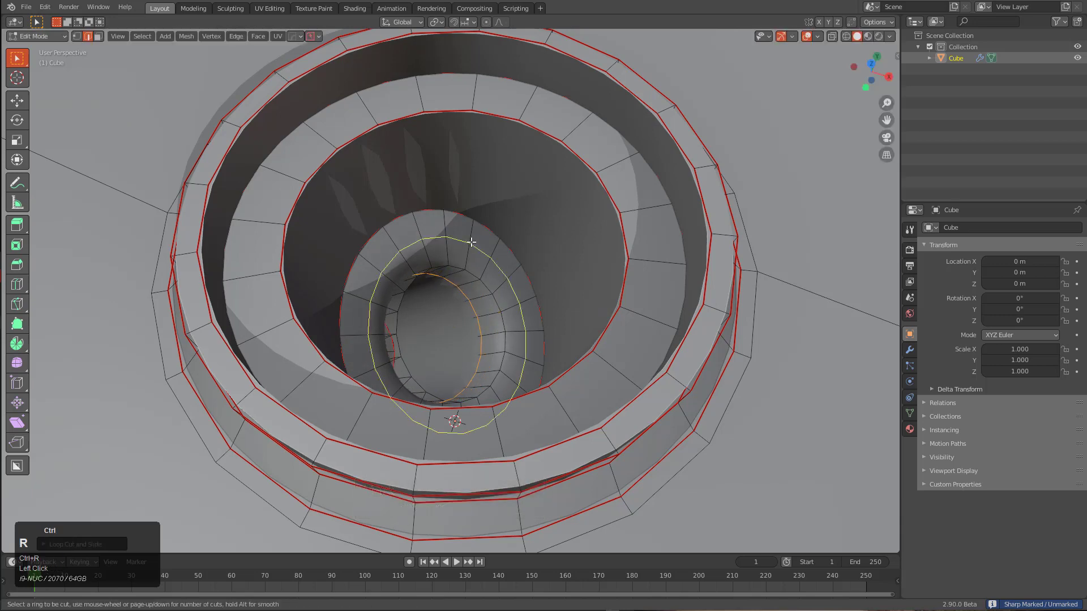
key(Tab)
scroll(478, 270, down, 3)
mouse_move(478, 270)
middle_down()
mouse_move(461, 283)
mouse_move(484, 269)
middle_up()
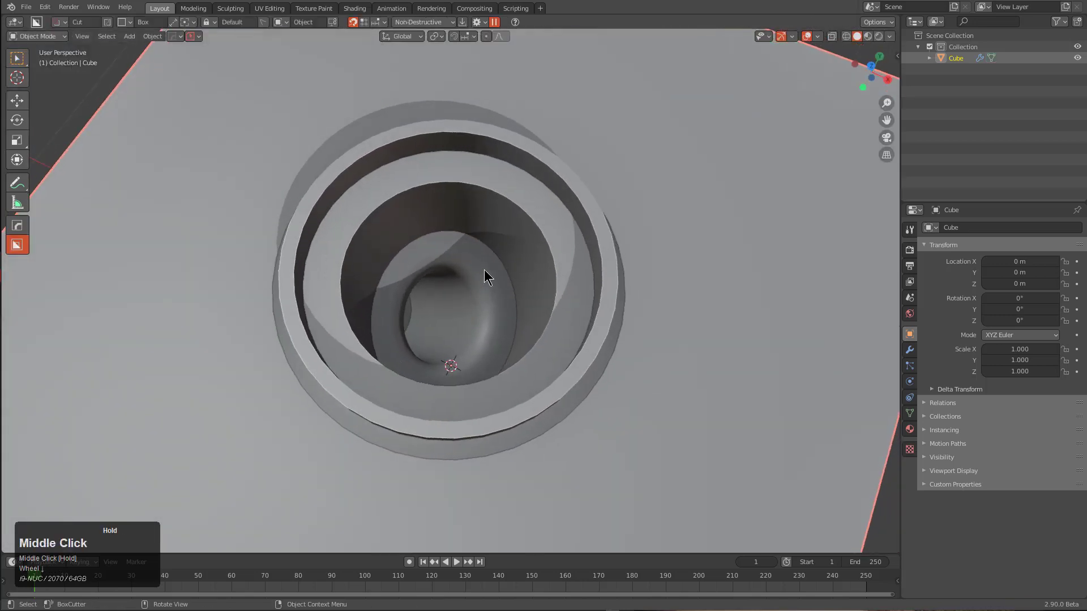
Step: Add an edge loop to the wall of the main recess near its upper edge and move it along Z
key(Tab)
scroll(484, 270, down, 2)
key(ctrl+r)
ctrl+click(495, 190)
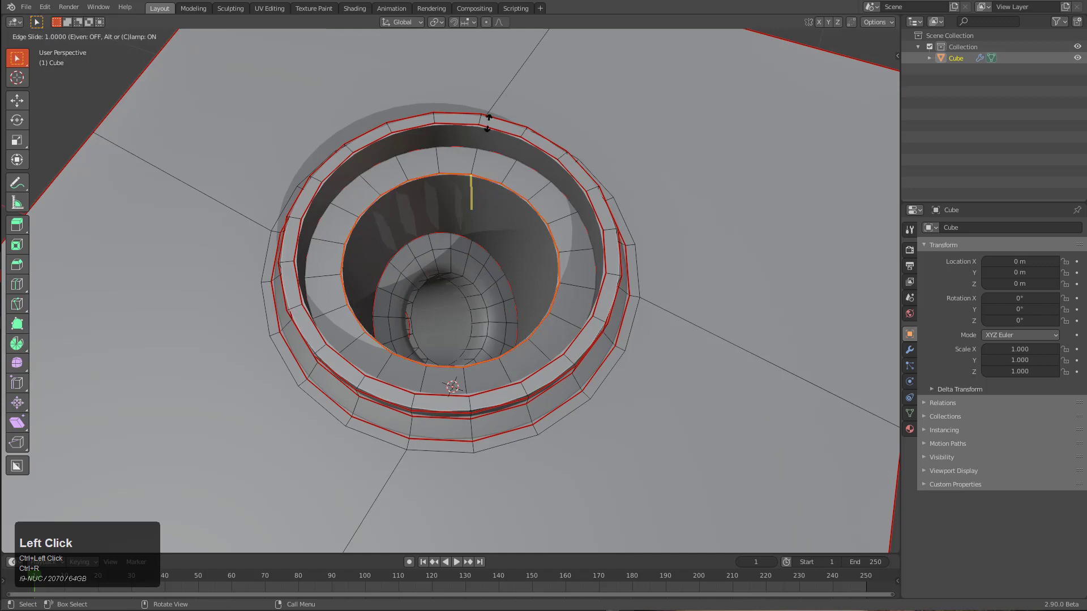
click(487, 121)
key(g)
key(z)
click(524, 217)
Step: Add an edge loop on the flat ledge around the recess and unmark the recess's upper edge loop with HardOps Mark
key(alt+z)
scroll(523, 217, up, 1)
middle_drag(523, 217, 514, 206)
key(ctrl+r)
ctrl+click(511, 135)
click(509, 136)
alt+click(502, 148)
key(q)
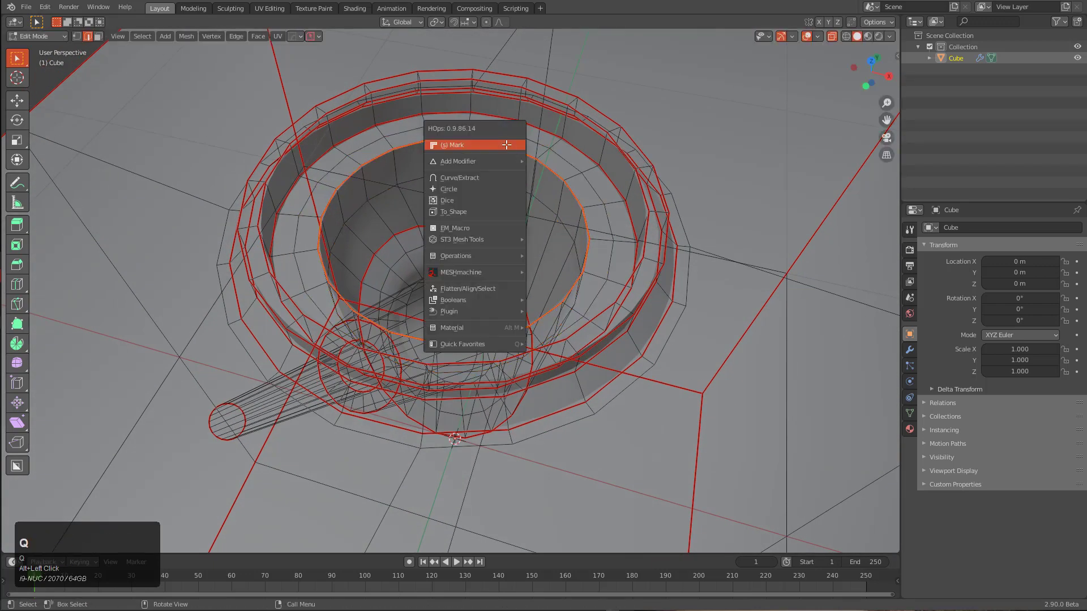
click(503, 145)
key(alt+z)
scroll(442, 239, down, 1)
Step: Return to Object Mode and examine the smoothed recess and its rim on the cube
key(Tab)
middle_drag(512, 211, 473, 264)
scroll(441, 239, down, 2)
scroll(490, 272, down, 2)
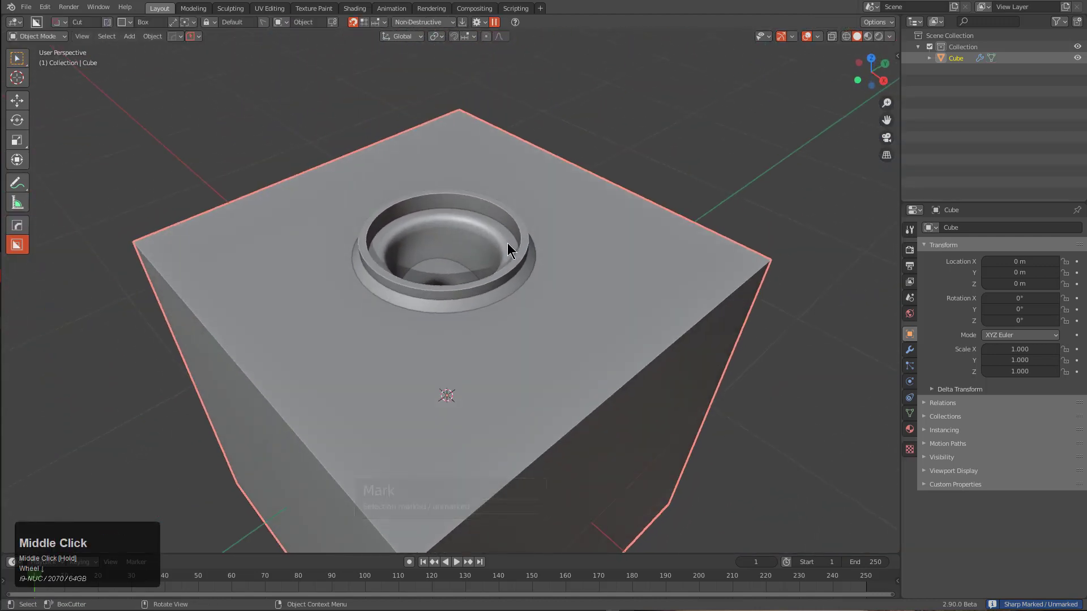
scroll(500, 262, up, 3)
scroll(501, 263, down, 1)
Step: Create a box around the cube with HardOps To_Shape and raise it about 0.29 m along Z
key(q)
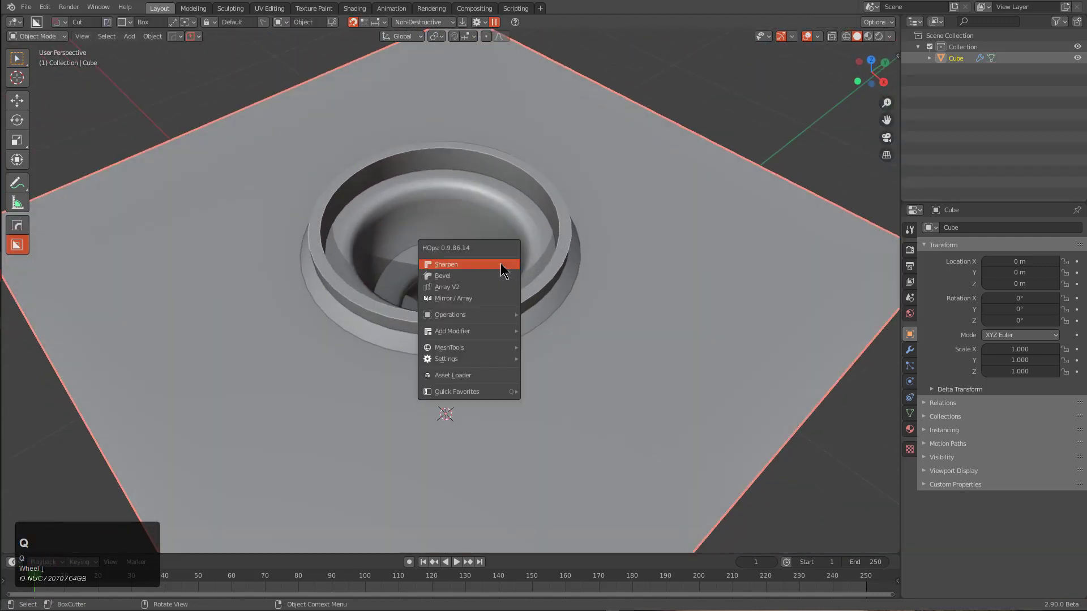
key(o)
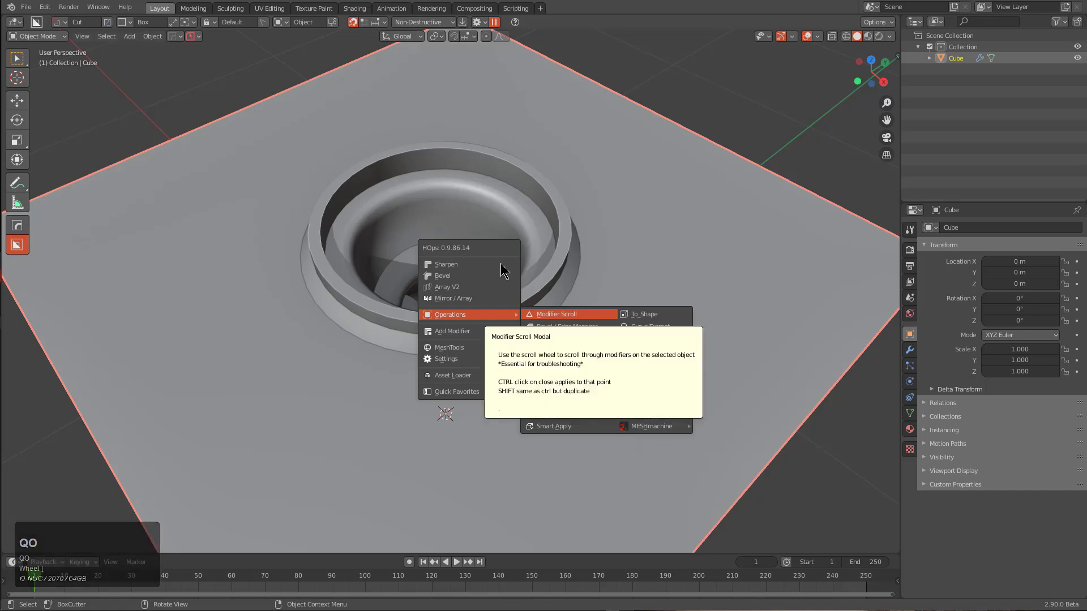
key(t)
middle_drag(495, 263, 471, 243)
key(g)
key(z)
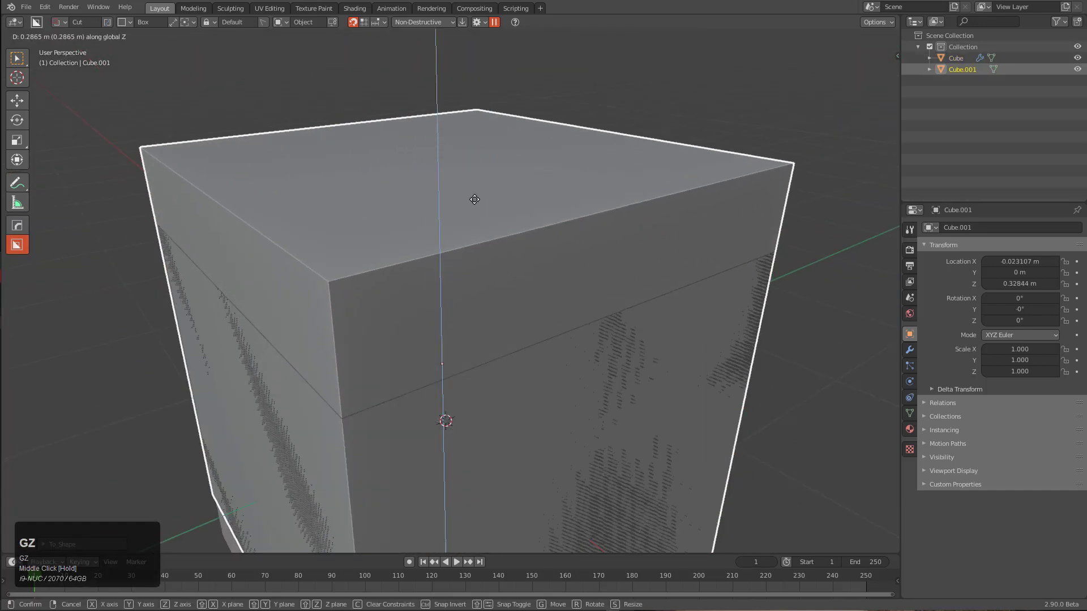
click(474, 215)
Step: Make the enclosing box display as a wire outline with HardOps and add the detailed cube to the selection as the active object
click(480, 22)
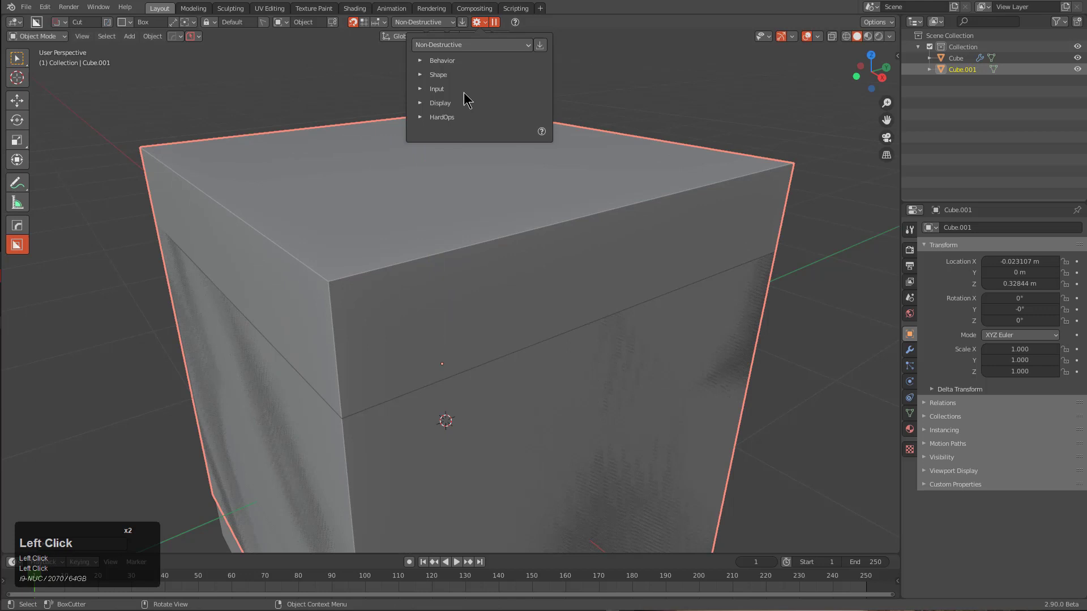
click(440, 61)
middle_drag(557, 286, 556, 290)
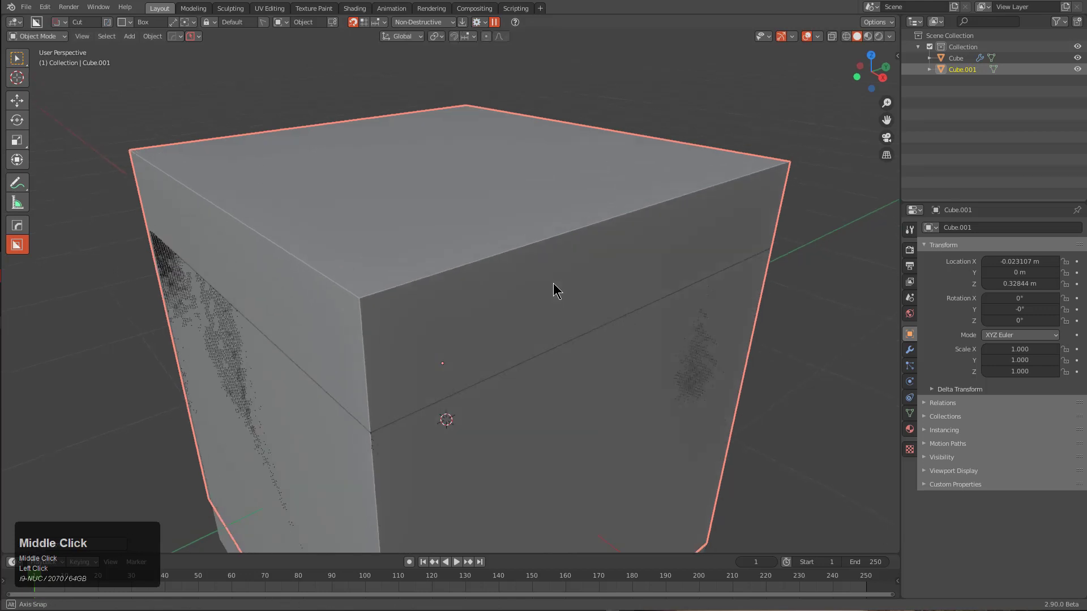
key(q)
mouse_move(548, 327)
click(603, 359)
mouse_move(603, 358)
middle_down()
mouse_move(468, 247)
mouse_move(488, 278)
middle_up()
shift+click(518, 250)
Step: Draw a BoxCutter circle around the rimmed recess, switch it to Extract and extrude it through the cube by about 1.67
middle_drag(531, 246, 454, 211)
ctrl+middle_click(434, 240)
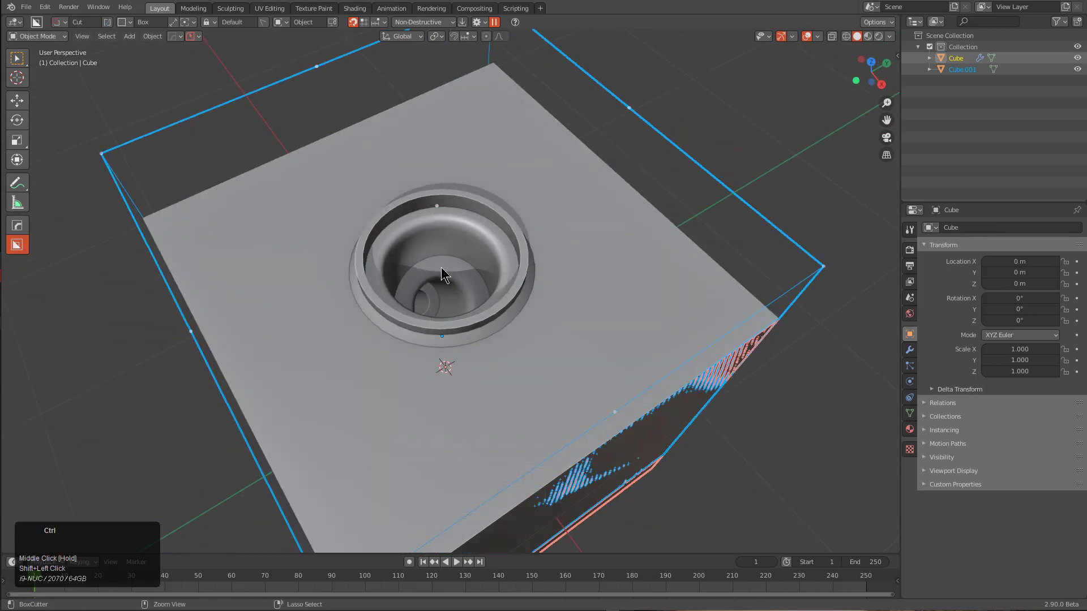
key(d)
click(367, 272)
middle_drag(371, 276, 439, 269)
scroll(439, 269, down, 1)
mouse_move(439, 186)
mouse_down()
mouse_move(563, 249)
mouse_move(552, 266)
mouse_up()
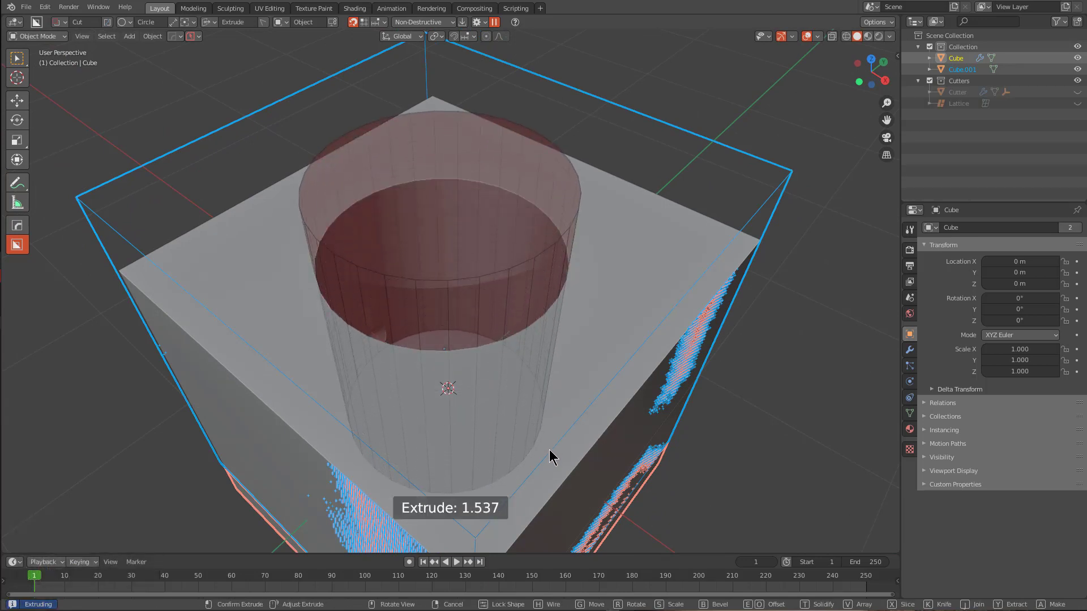
key(y)
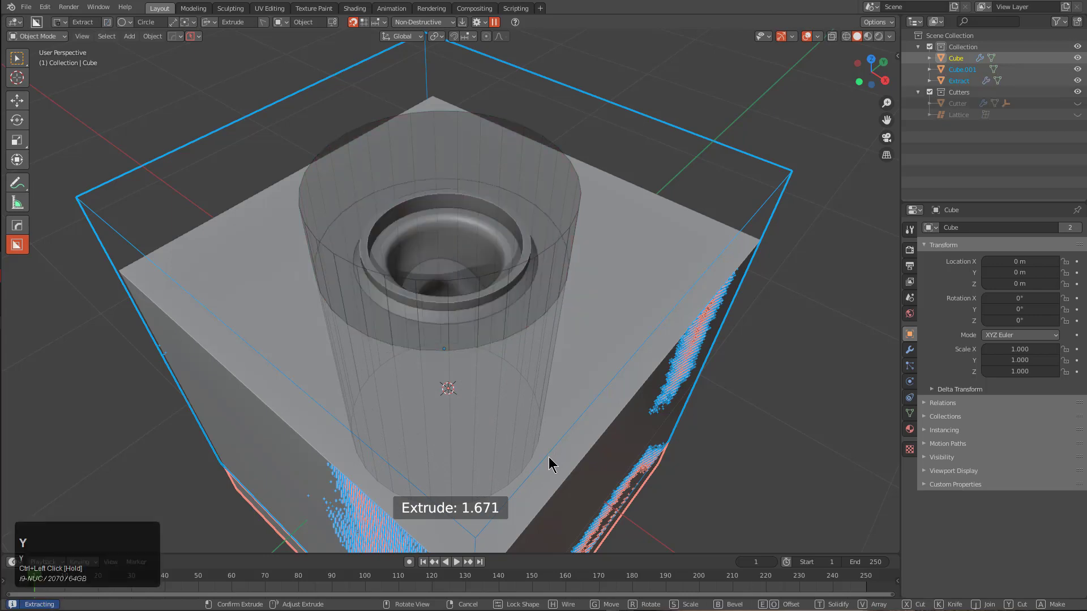
click(548, 460)
Step: Hide the main collection, make the Extraction object in the Cutters collection visible and select it
scroll(535, 379, down, 3)
key(2)
middle_drag(572, 304, 552, 294)
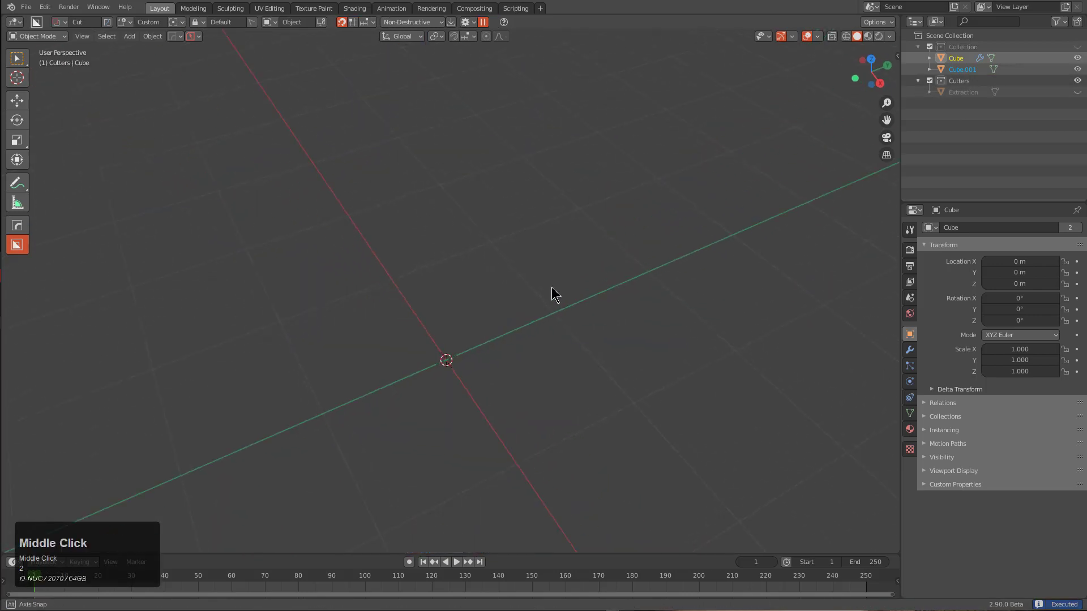
click(1077, 92)
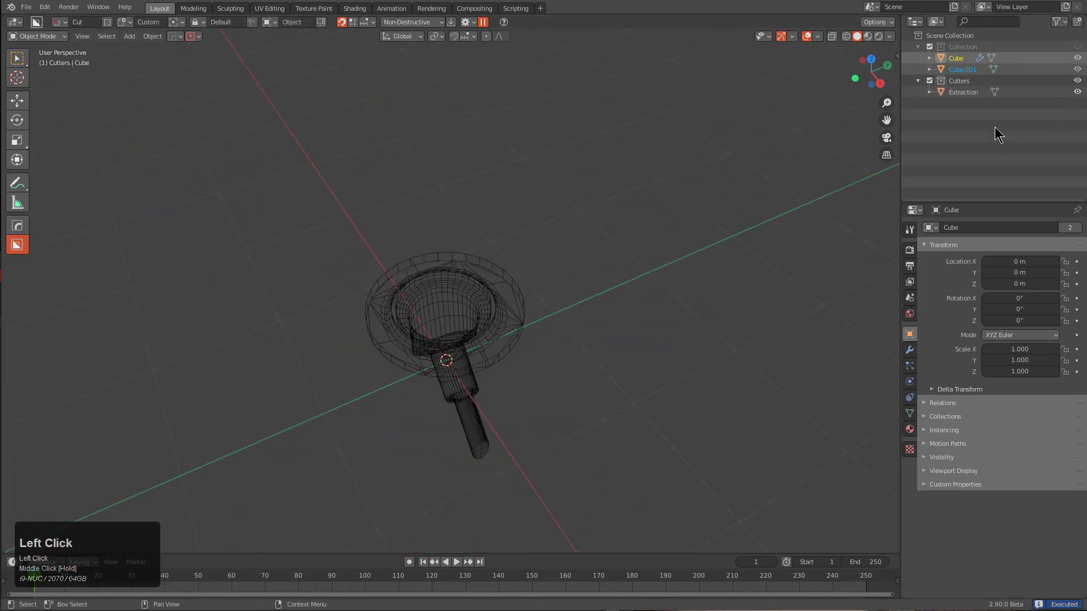
click(473, 350)
Step: Frame the extracted mesh and examine its flange and angled hole from the front and at an angle
key(KP_Decimal)
middle_drag(477, 347, 523, 251)
alt+scroll(523, 250, down, 1)
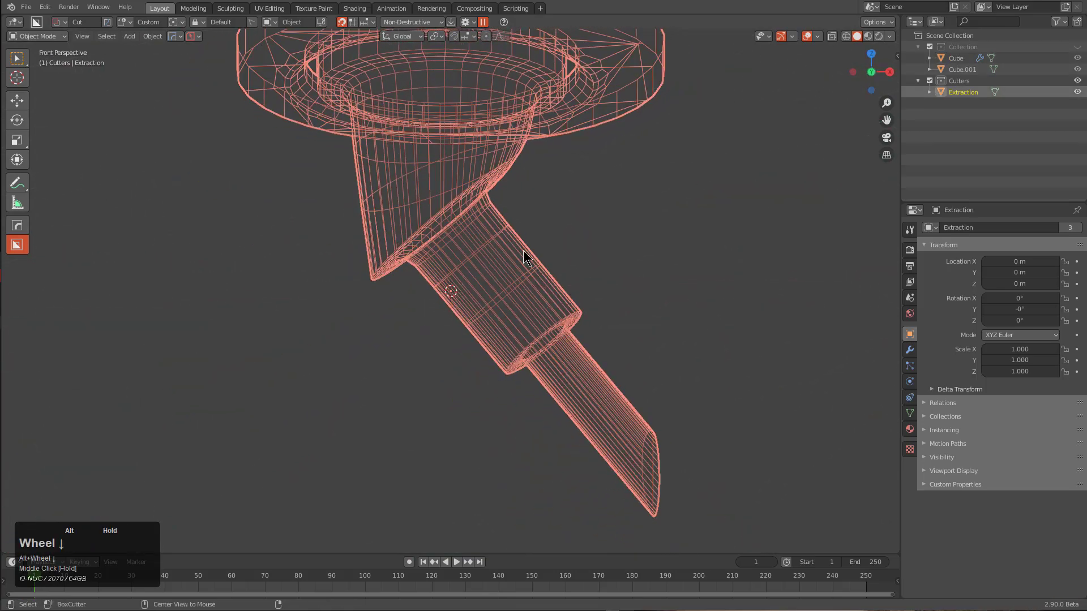
scroll(523, 250, down, 3)
middle_drag(498, 199, 494, 256)
key(KP_1)
scroll(494, 256, down, 1)
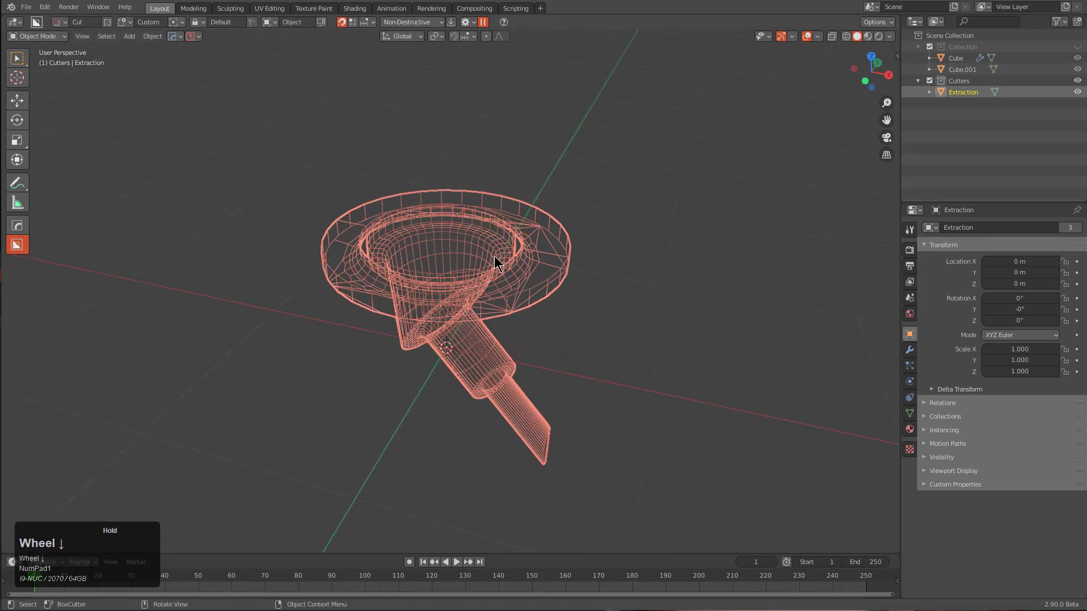
scroll(494, 256, up, 1)
Step: Choose the Newdemo KPACK in KIT OPS and create an INSERT from the extracted mesh
key(n)
click(892, 240)
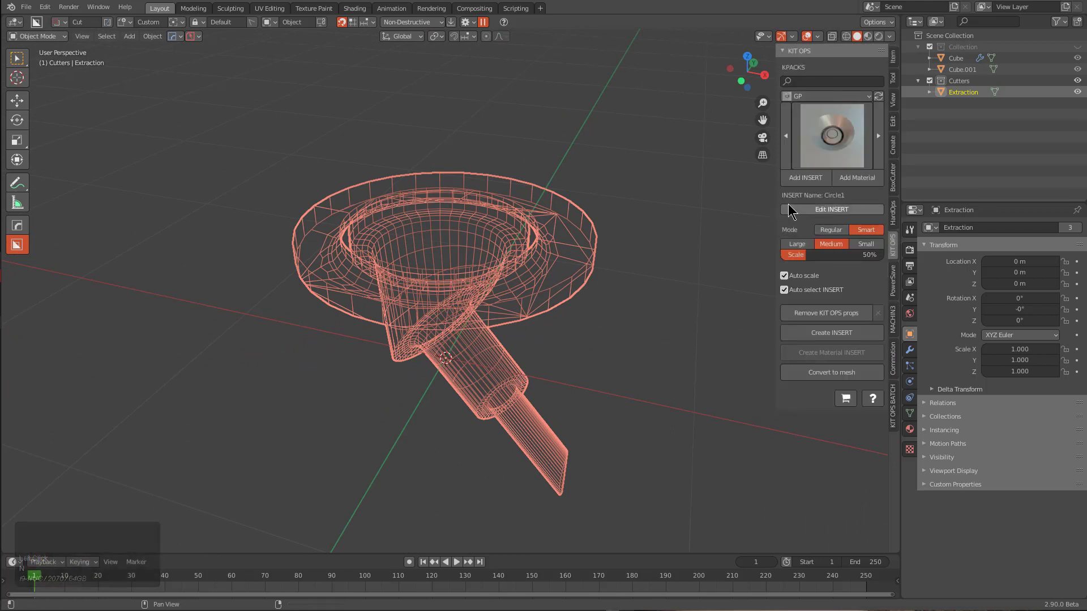
click(815, 329)
click(823, 95)
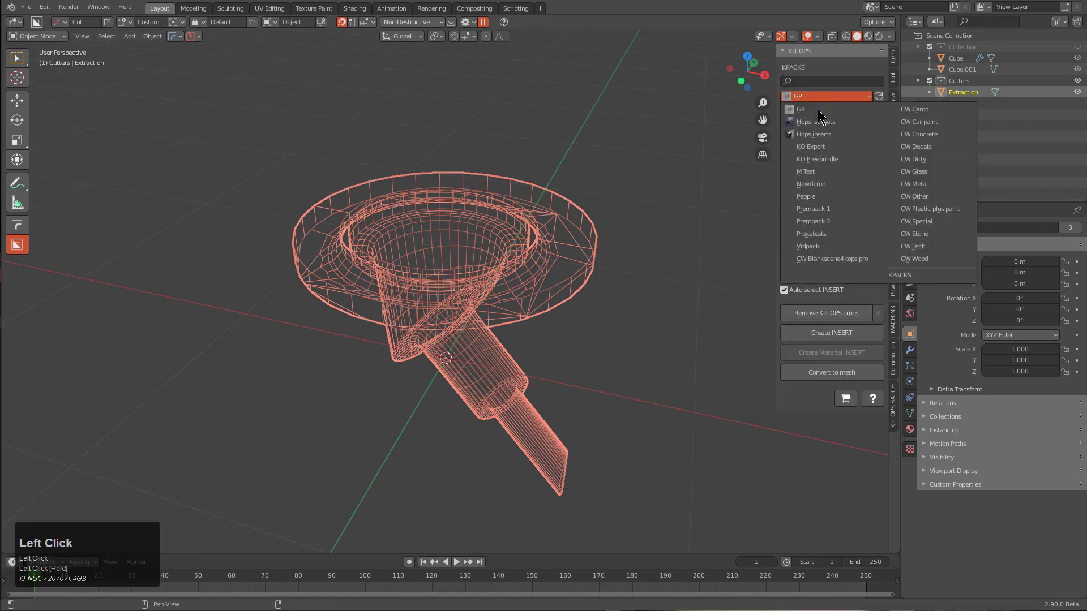
click(821, 184)
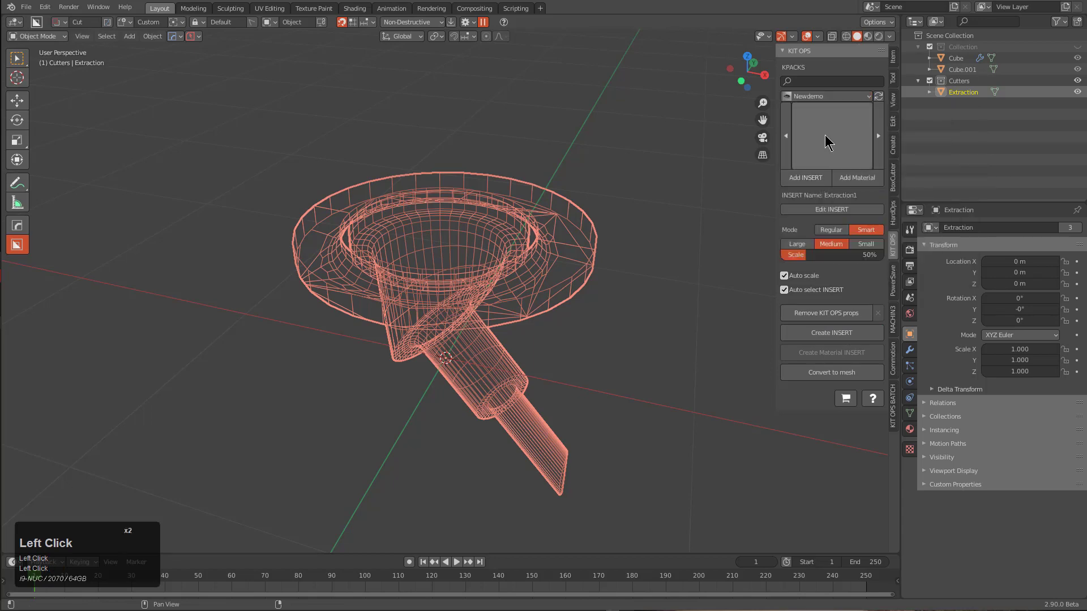
click(826, 334)
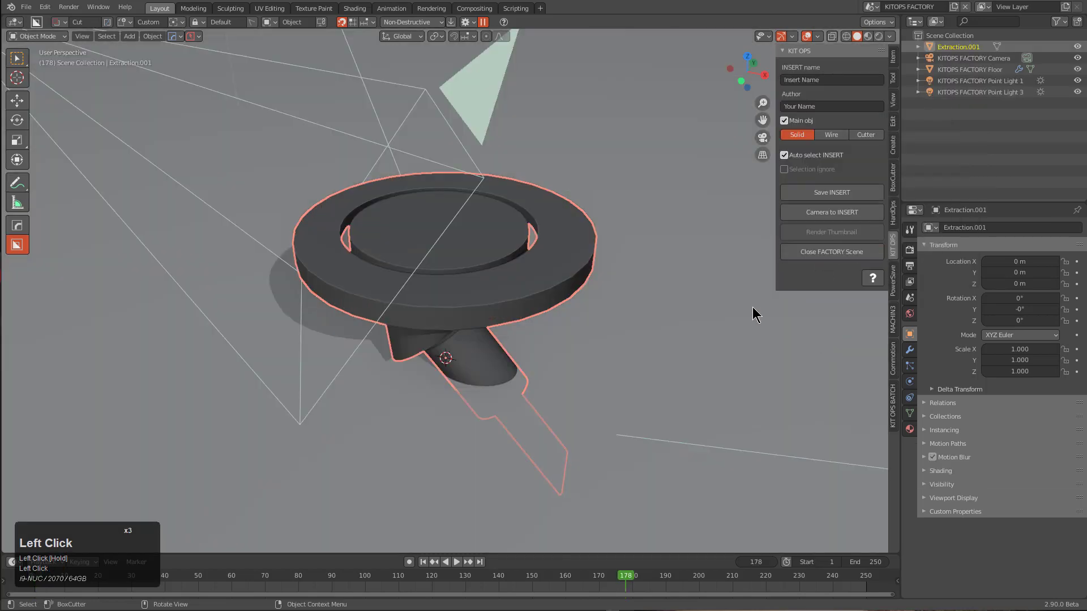
Step: Move all of the extraction's geometry down about 0.61 m along Z in Edit Mode so its top sits flush with the floor
mouse_move(757, 314)
middle_down()
mouse_move(546, 211)
mouse_move(577, 202)
middle_up()
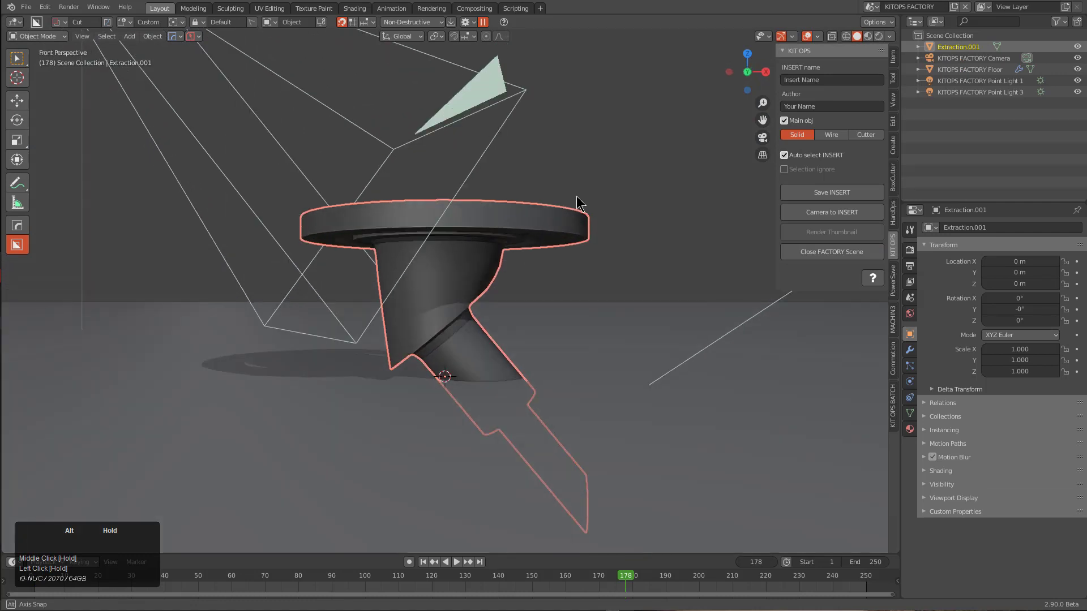
right_click(578, 199)
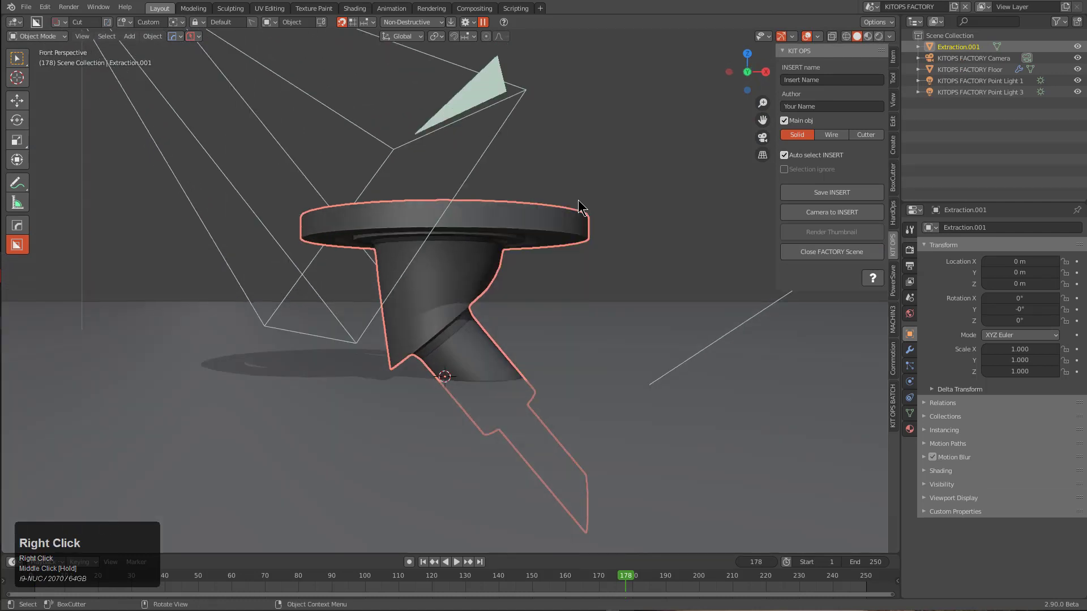
key(KP_5)
key(Tab)
scroll(577, 200, up, 1)
key(a)
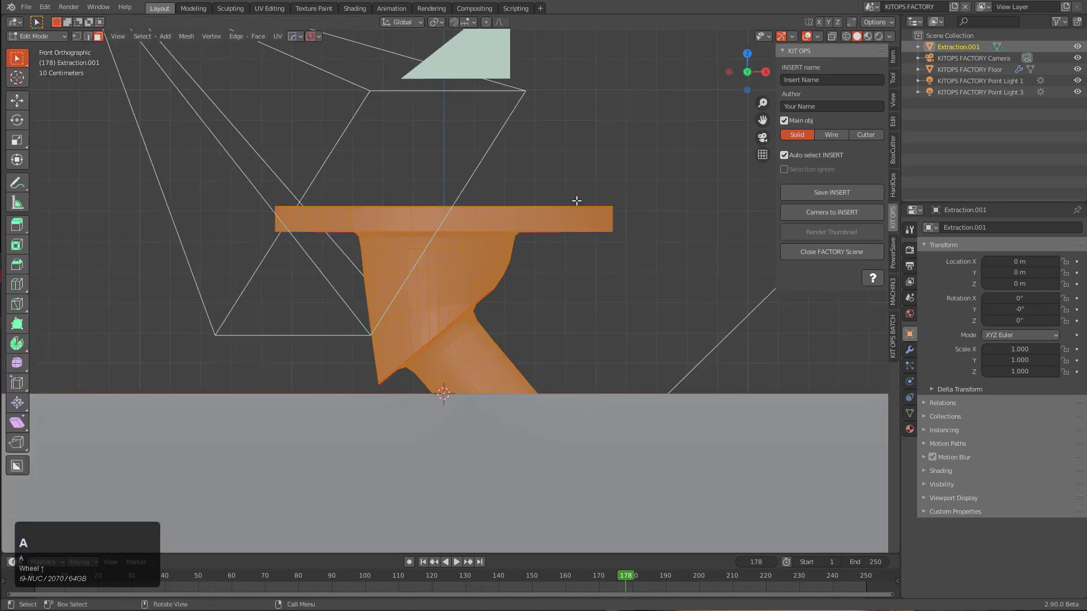
key(g)
key(z)
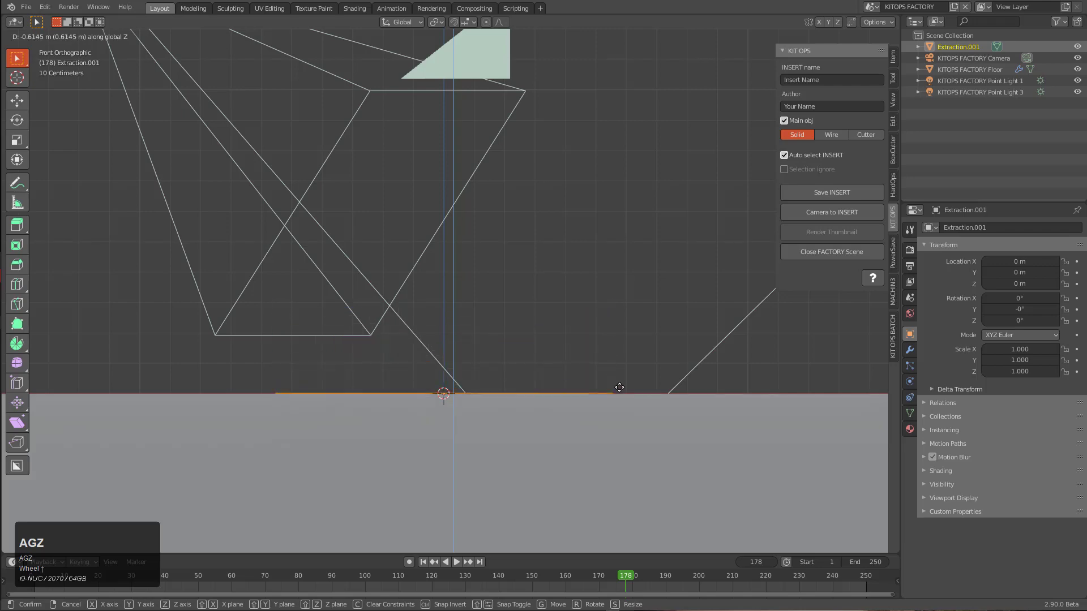
click(619, 387)
middle_drag(612, 369, 589, 429)
key(Tab)
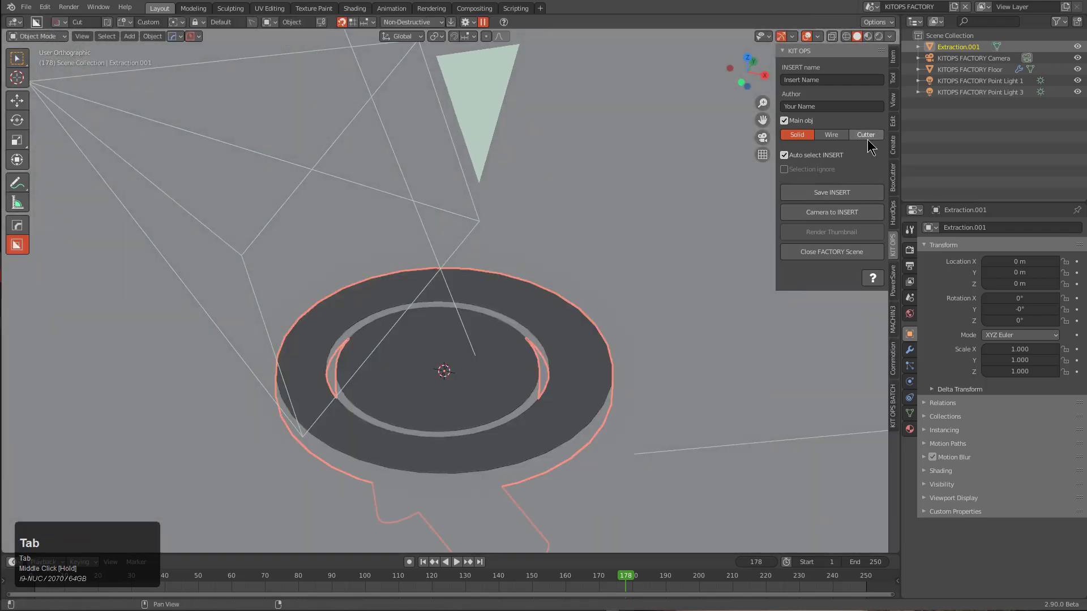
Step: Set the INSERT's type to Cutter, switch to the camera view and clear the object's location
click(866, 136)
middle_drag(614, 296, 602, 312)
key(KP_0)
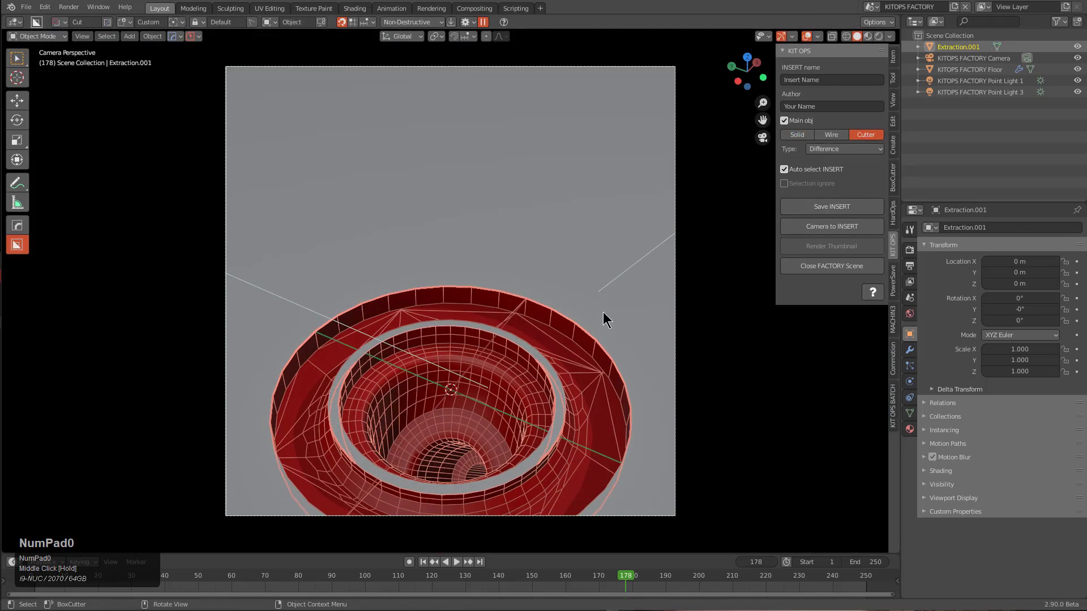
scroll(603, 313, down, 1)
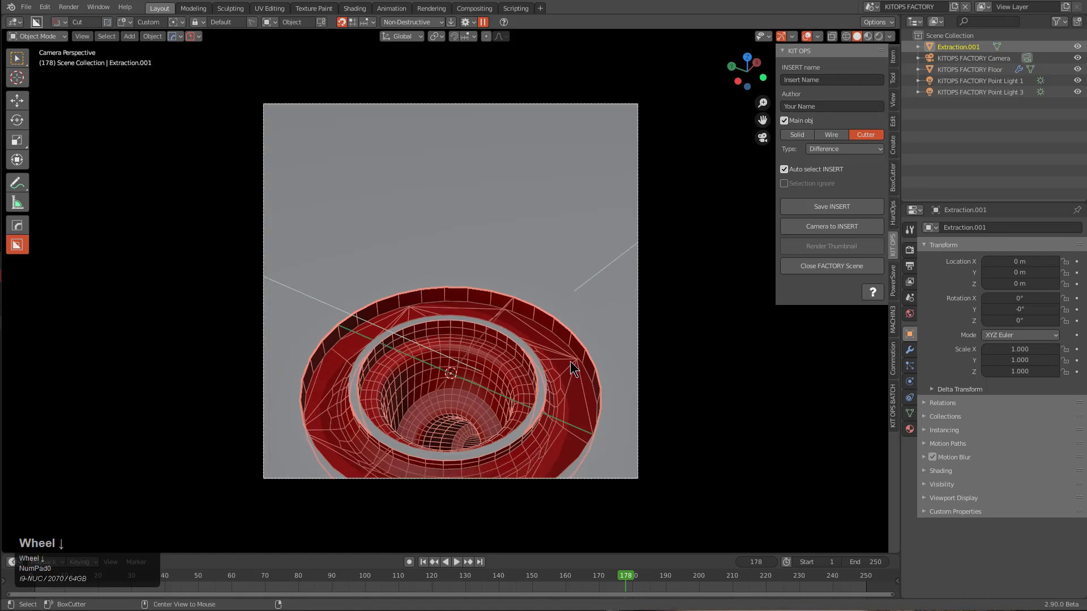
key(g)
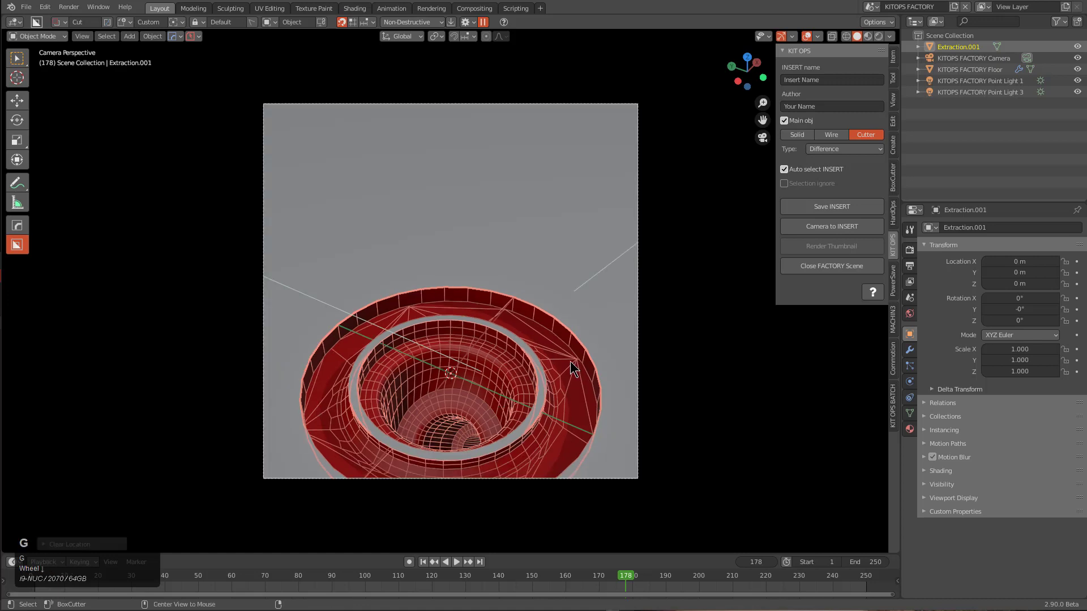
scroll(588, 286, down, 1)
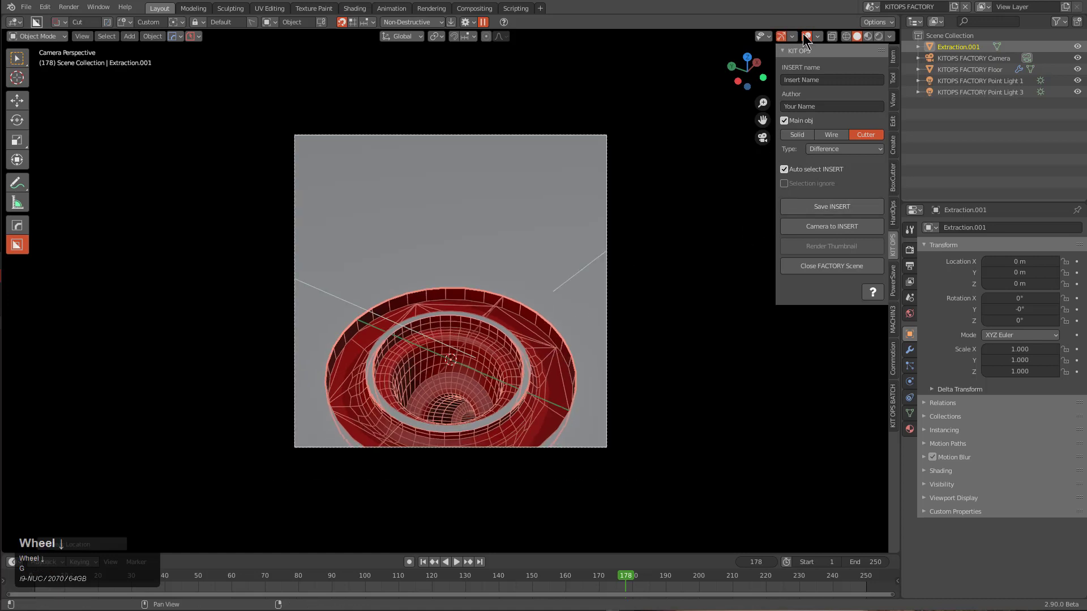
Step: Hide the viewport overlays and save the INSERT in the NewDemo folder under a file name beginning with "cir"
click(805, 37)
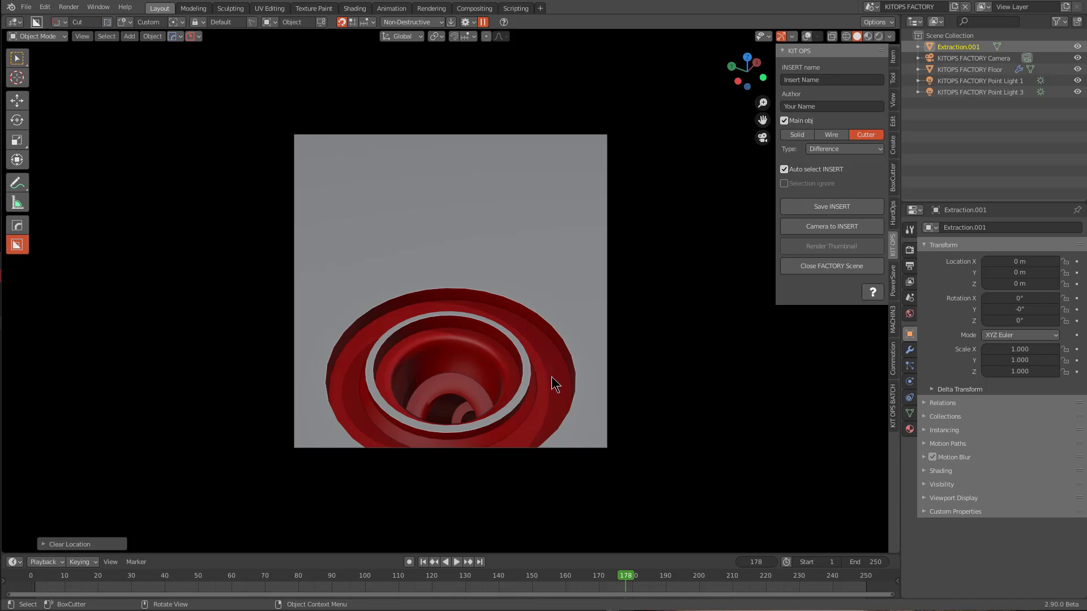
scroll(547, 347, down, 1)
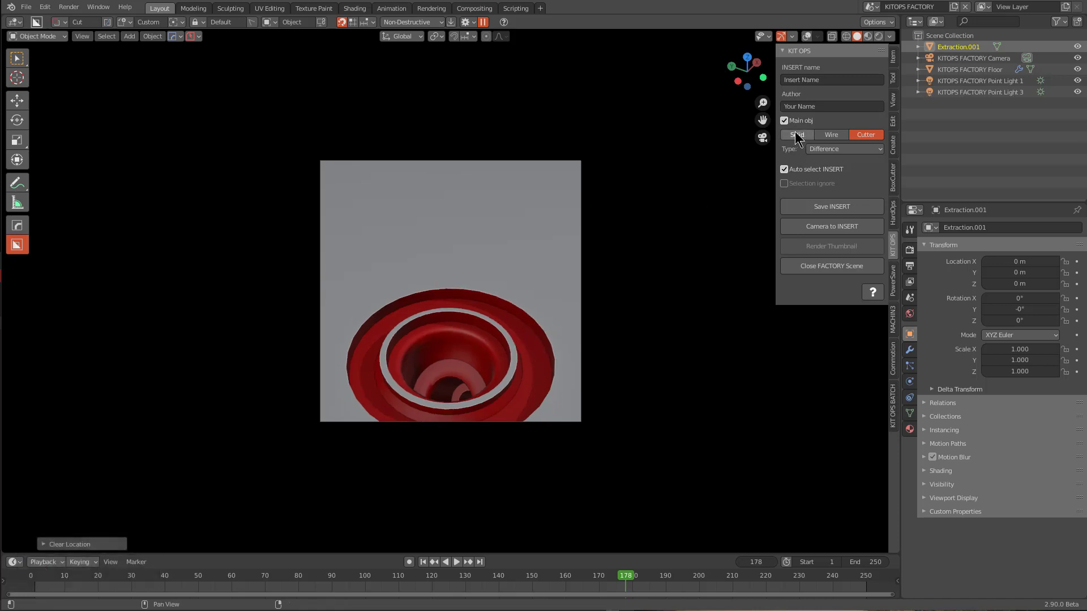
click(812, 204)
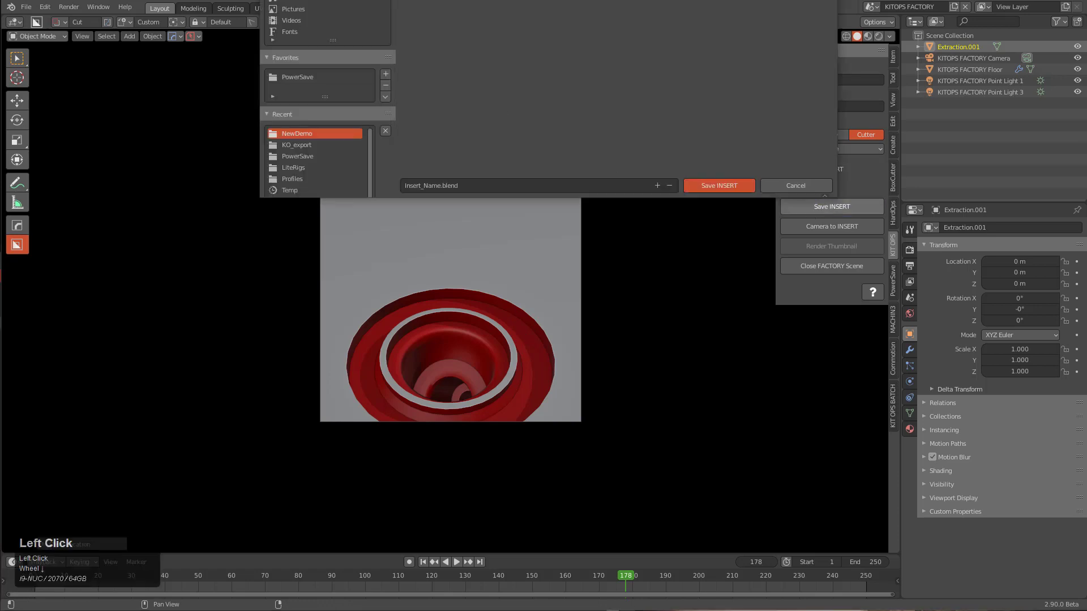
click(497, 374)
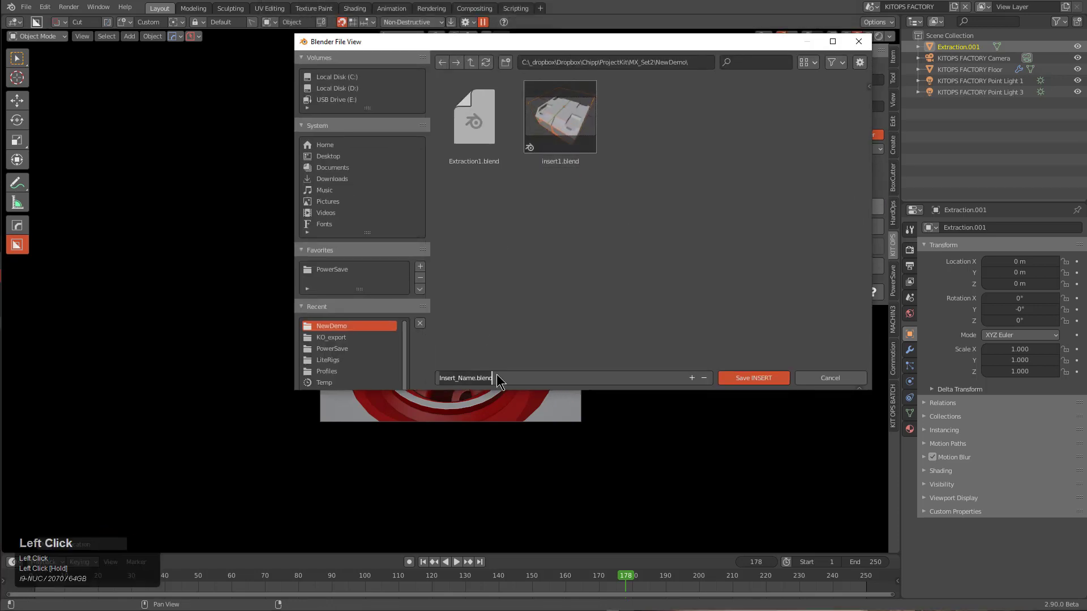
text(cir)
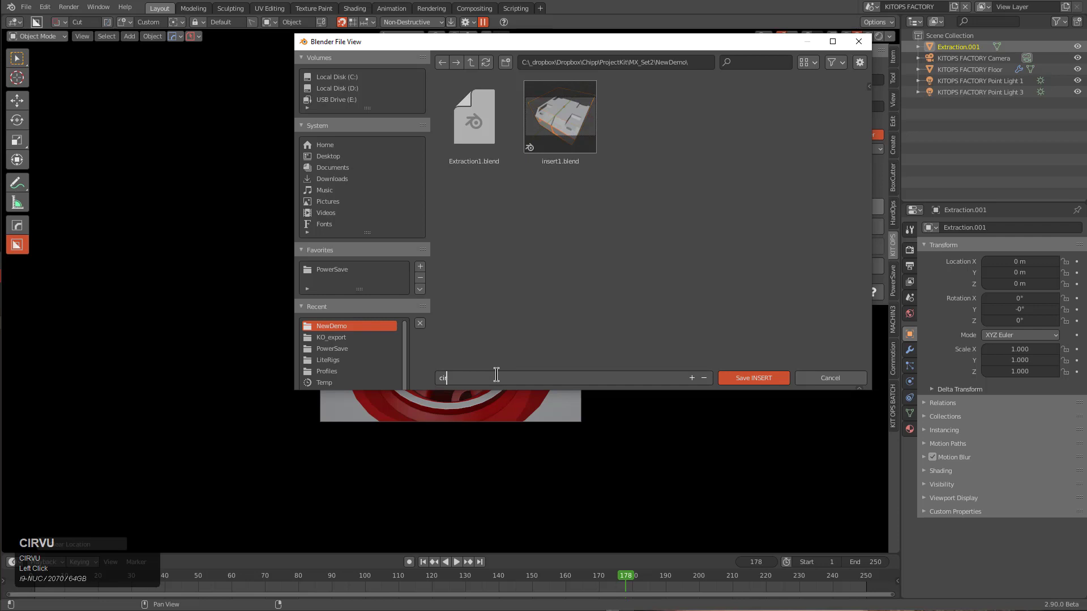
key(Return)
key(Return)
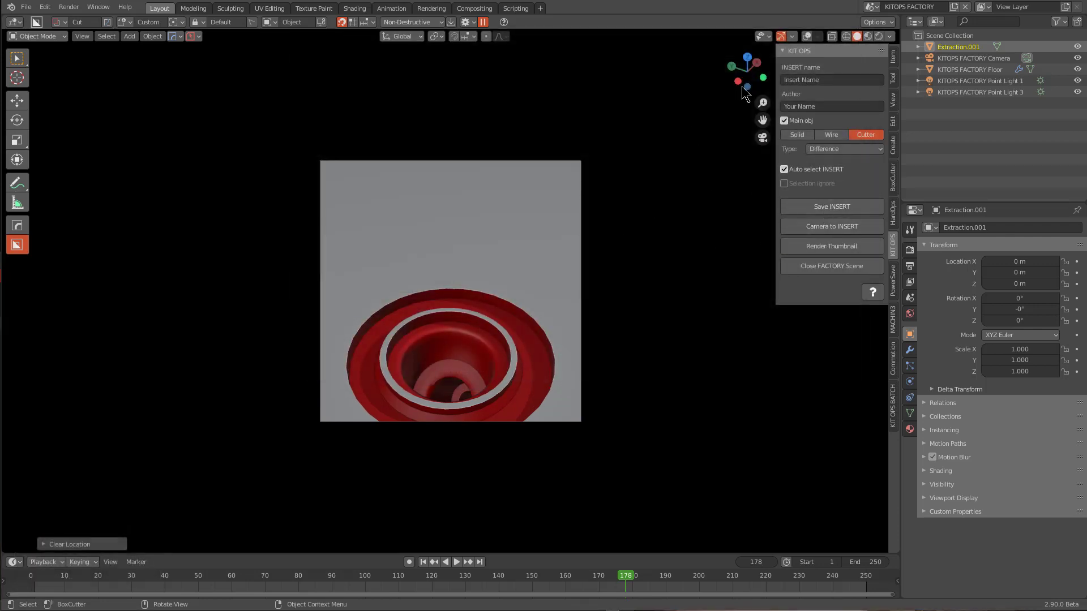
Step: Turn the viewport overlays back on and fit the factory camera to the INSERT
click(805, 37)
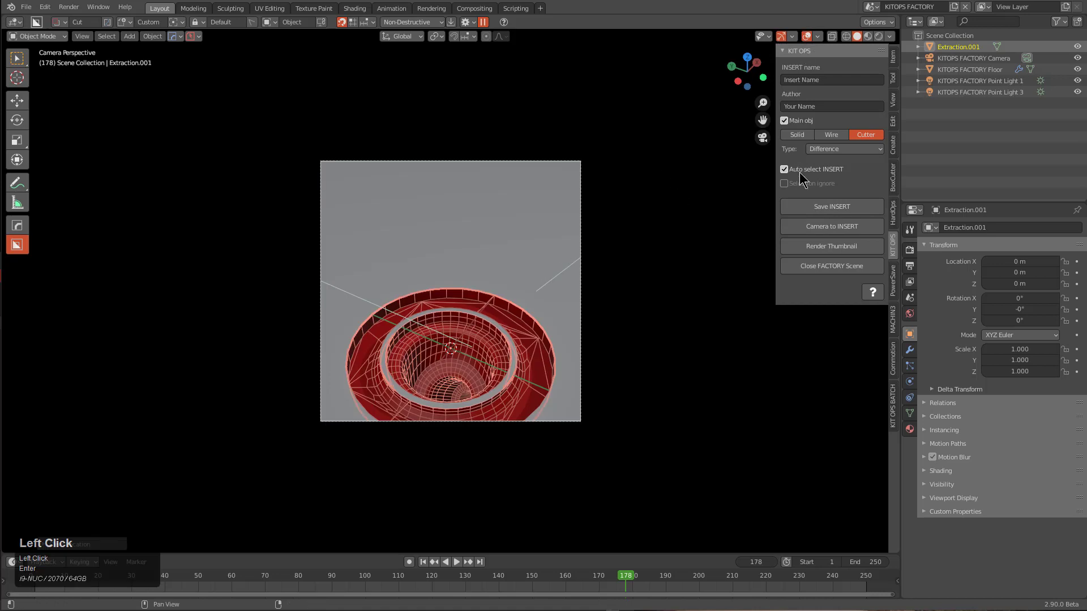
click(831, 227)
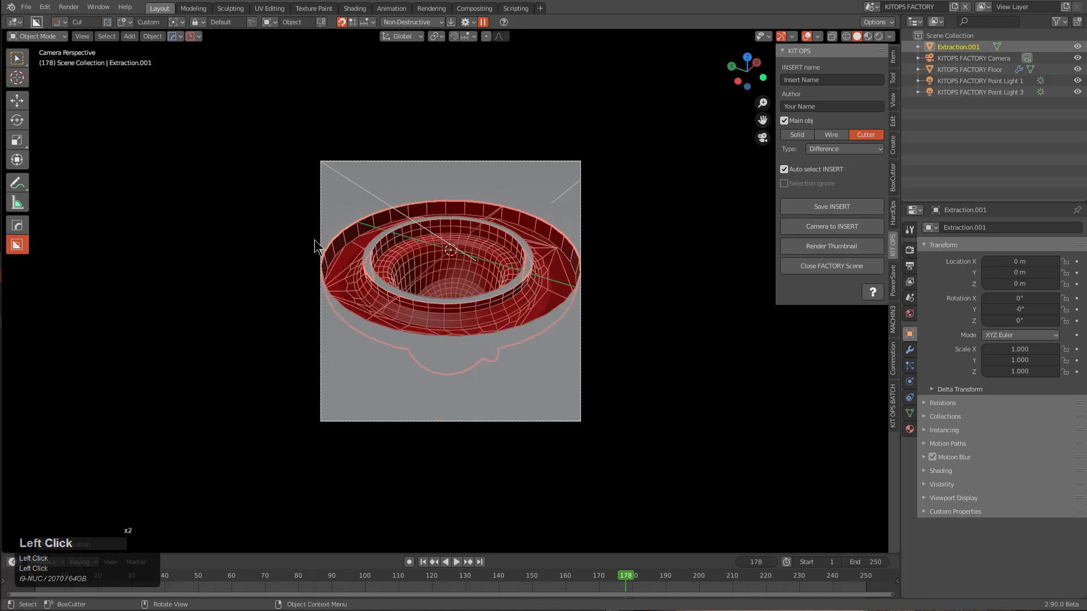
scroll(472, 248, down, 1)
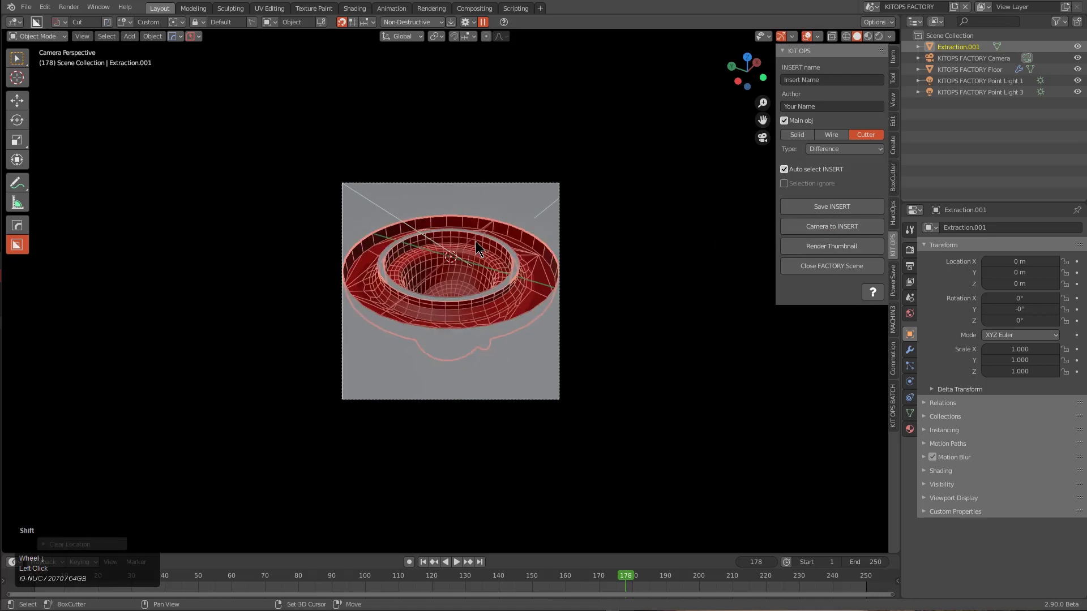
Step: Adjust the KITOPS FACTORY Camera's distance along its local Z axis so the whole recess fits in the frame with a margin
shift+middle_drag(476, 241, 478, 251)
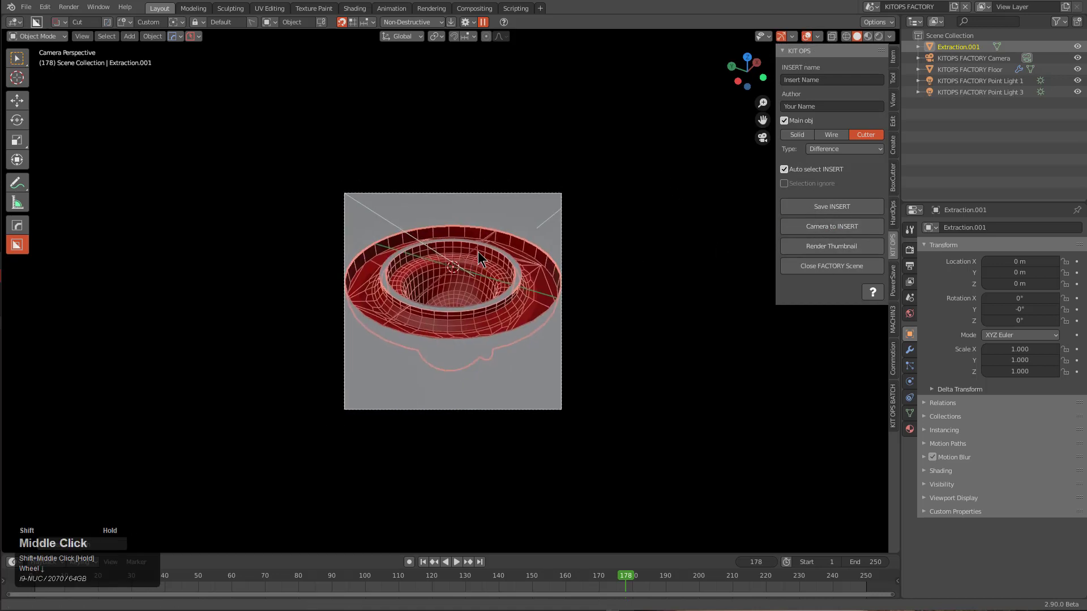
click(963, 58)
key(g)
key(z)
key(z)
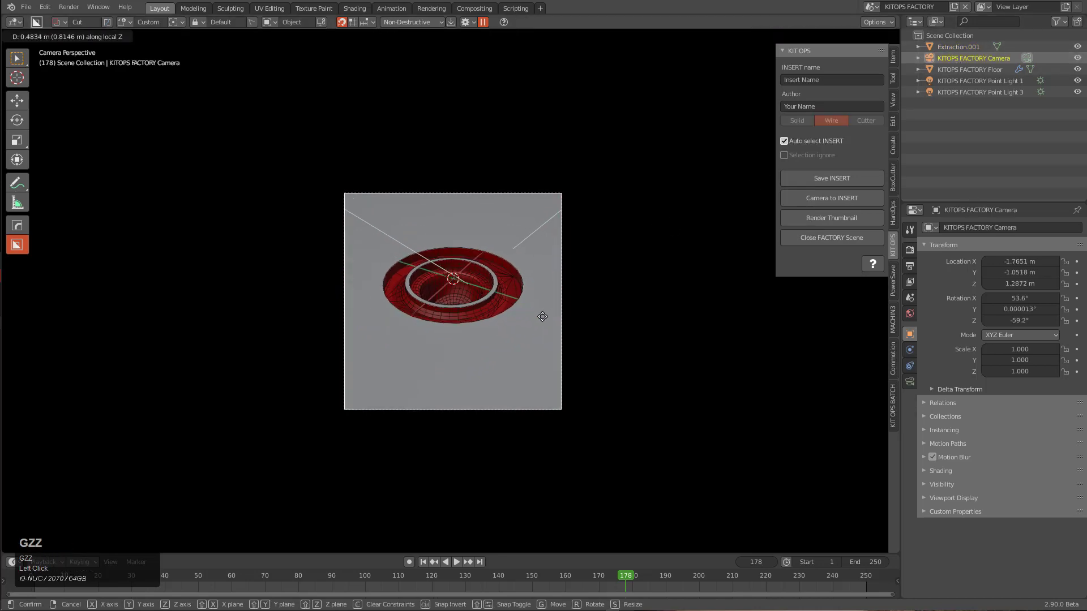
click(542, 307)
key(g)
key(z)
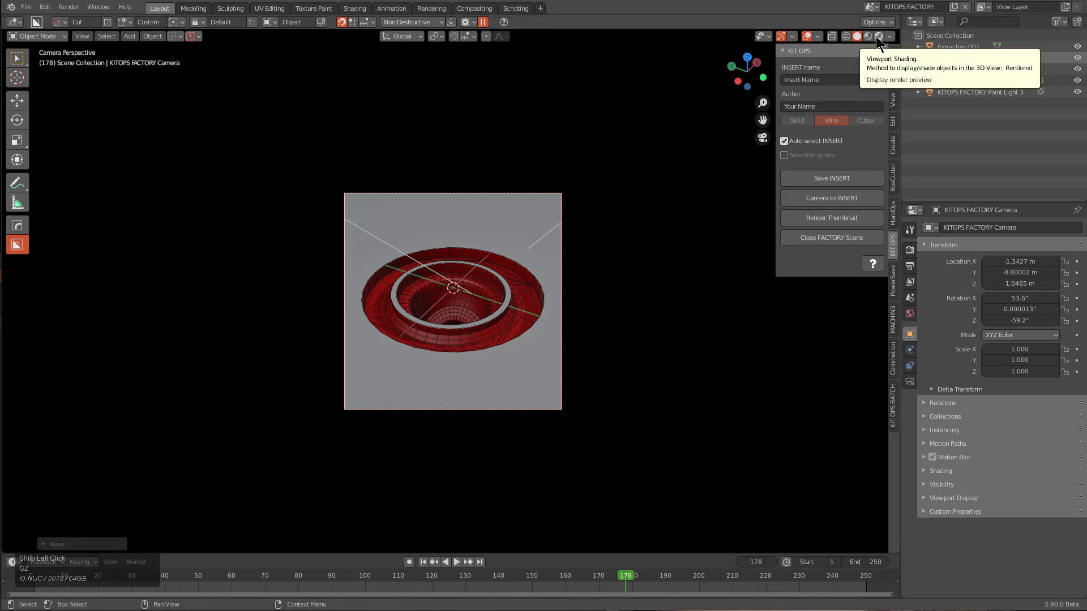
Step: Render the INSERT's thumbnail with the viewport in Rendered shading, and close the factory scene
click(877, 37)
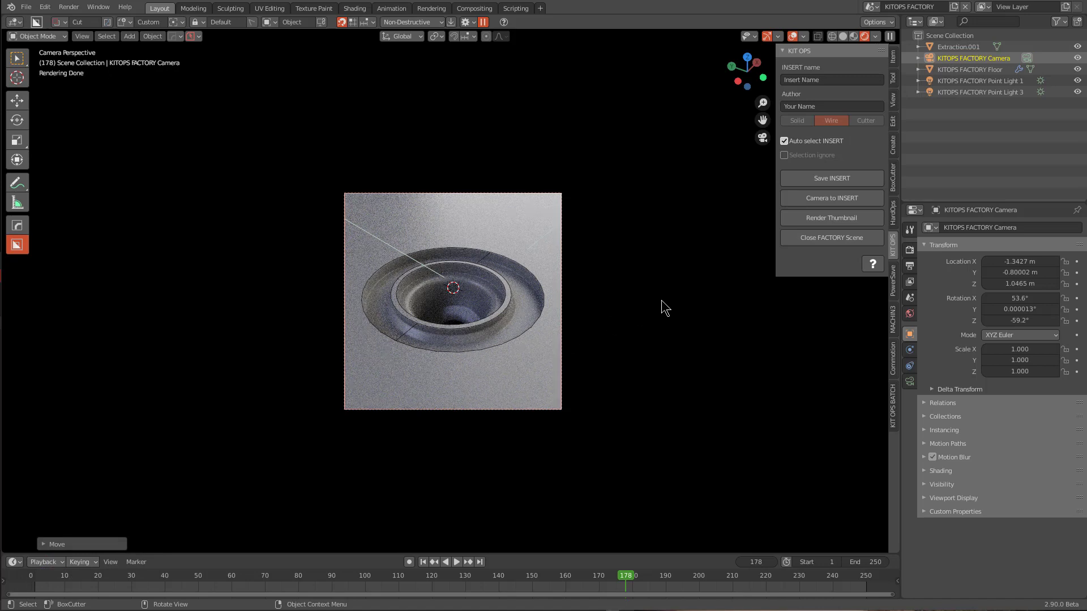
click(816, 220)
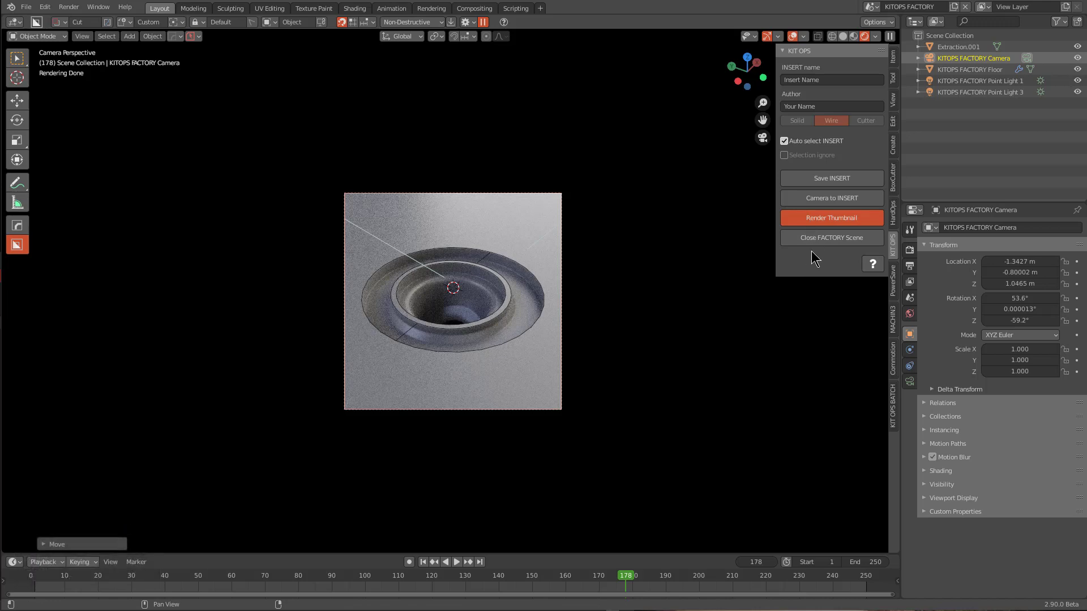
click(831, 239)
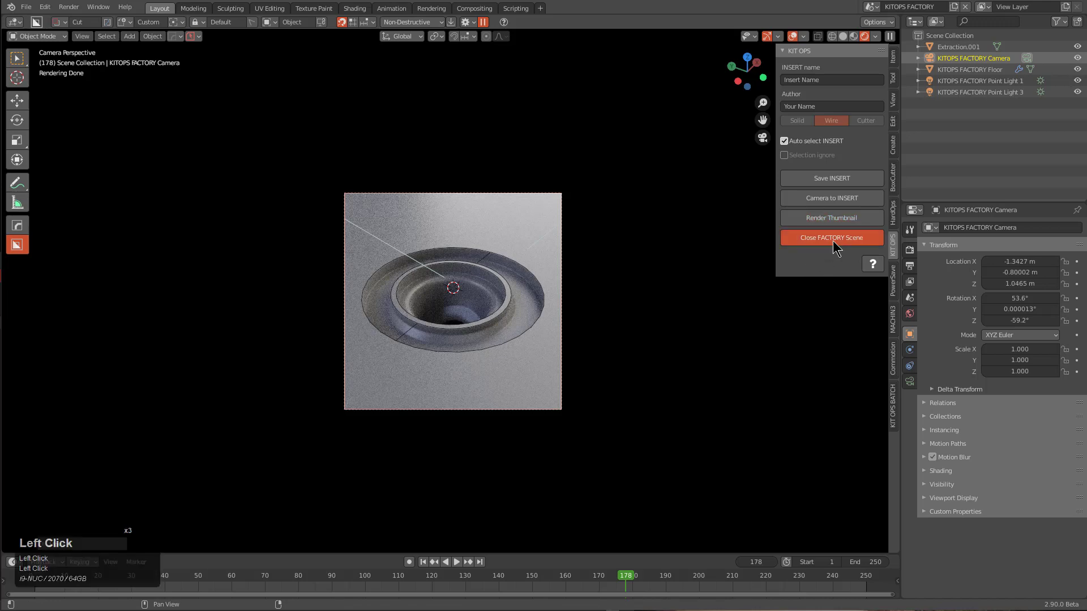
Step: Set the main scene's viewport back to Solid shading
scroll(576, 292, down, 2)
key(1)
mouse_move(469, 313)
middle_down()
mouse_move(507, 315)
mouse_move(470, 313)
middle_up()
key(alt+z)
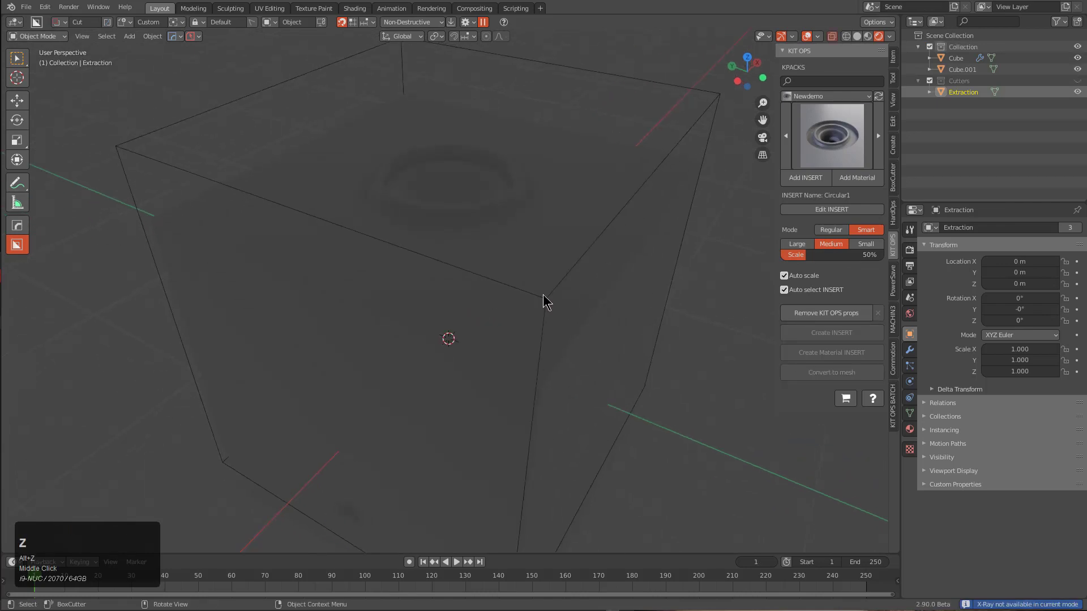
click(858, 36)
Step: Add the Circular1 INSERT from the Newdemo KPACK to the cube, placing it at Small scale near a side face's upper corner
middle_drag(694, 175, 537, 209)
scroll(509, 238, down, 2)
click(491, 270)
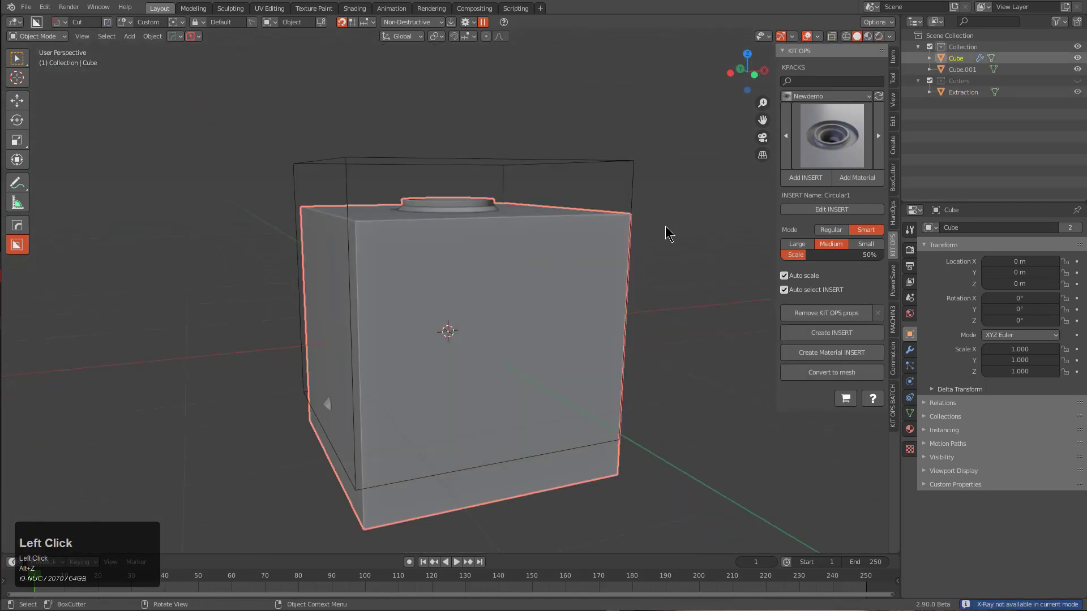
click(805, 177)
scroll(424, 312, down, 2)
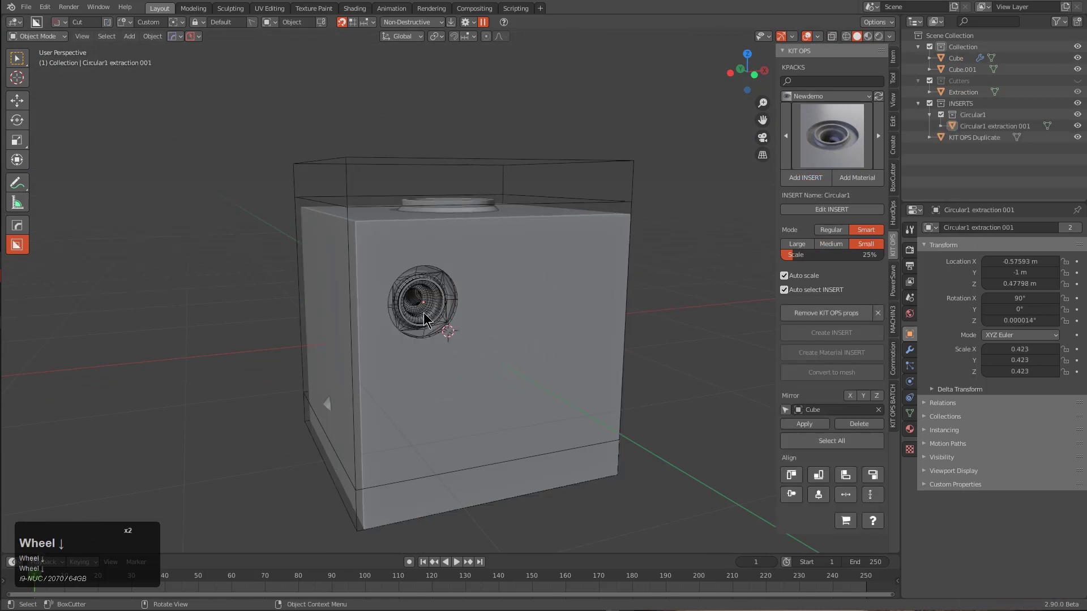
click(410, 282)
middle_drag(419, 283, 451, 301)
scroll(452, 302, up, 4)
key(alt+a)
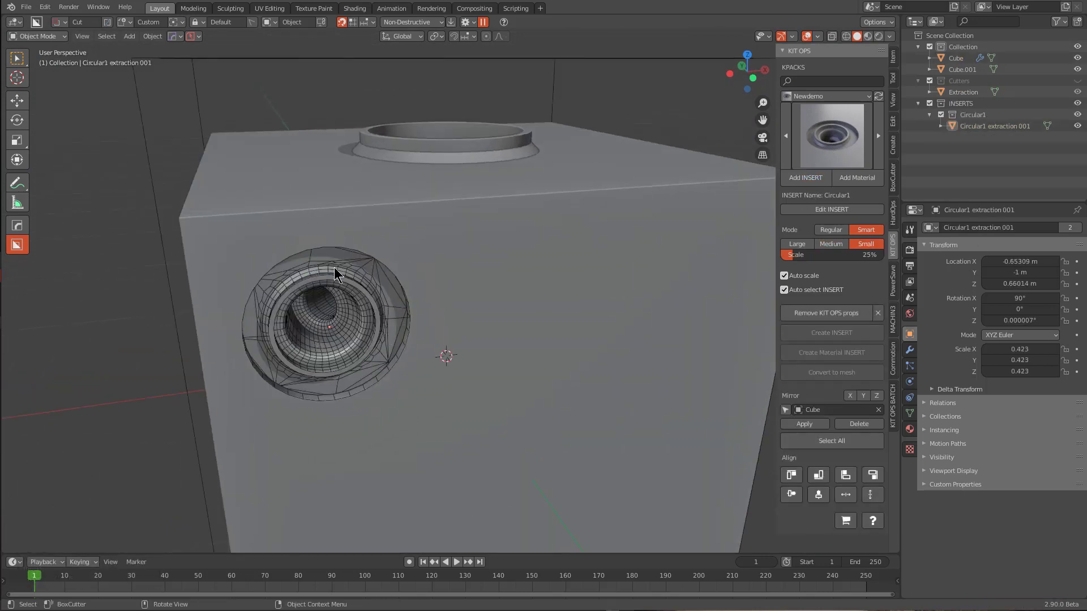
middle_drag(280, 307, 318, 296)
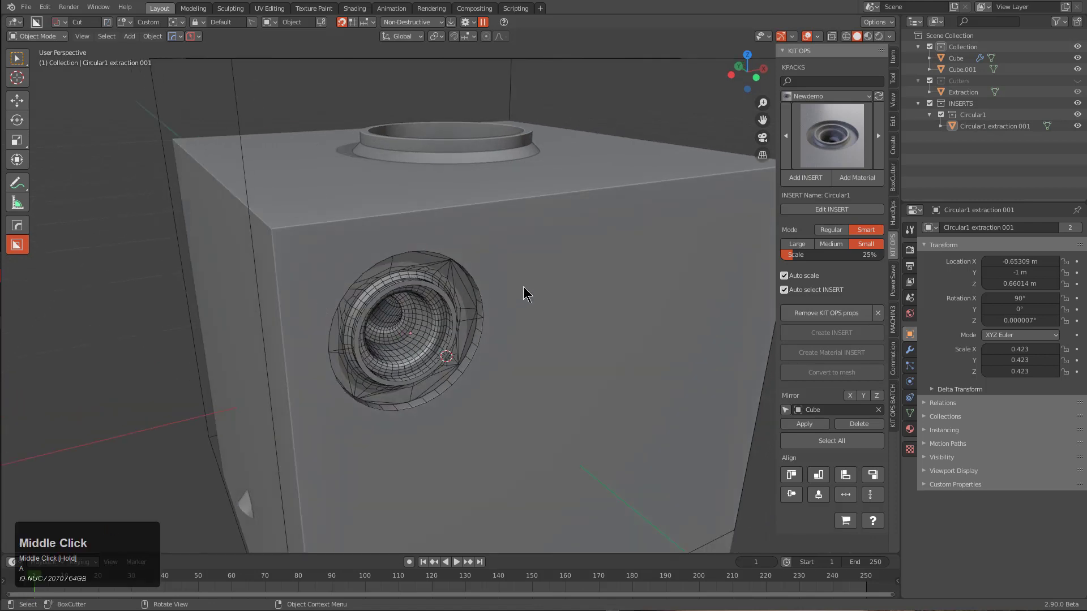
Step: Open the Circular1 INSERT for editing, accepting the loss of unsaved changes
click(843, 209)
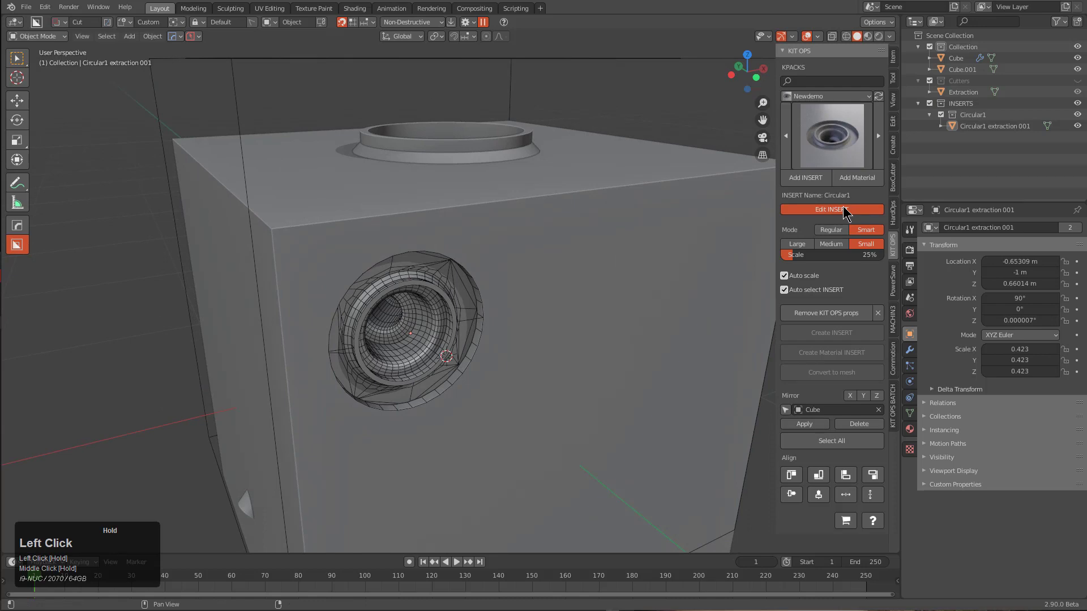
click(844, 209)
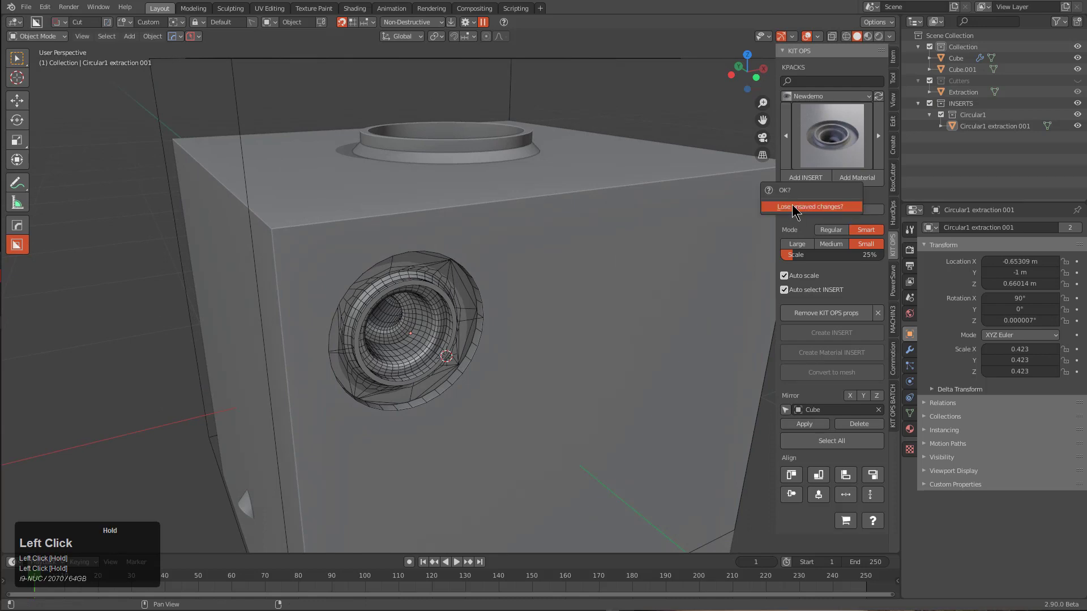
click(793, 207)
Step: Give the extraction solid shading in Object Mode with the Hard Ops Shade Solid option
scroll(510, 277, up, 2)
key(KP_Decimal)
middle_drag(498, 276, 527, 218)
scroll(543, 256, up, 1)
shift+middle_drag(552, 125, 582, 294)
key(Tab)
middle_drag(587, 249, 589, 226)
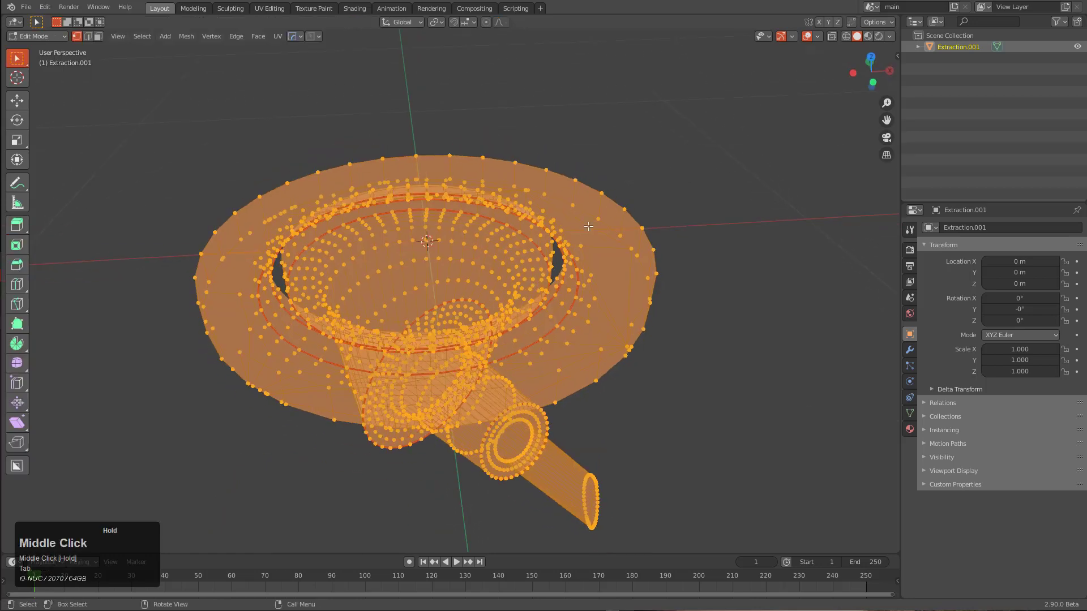
key(Tab)
key(q)
mouse_move(572, 256)
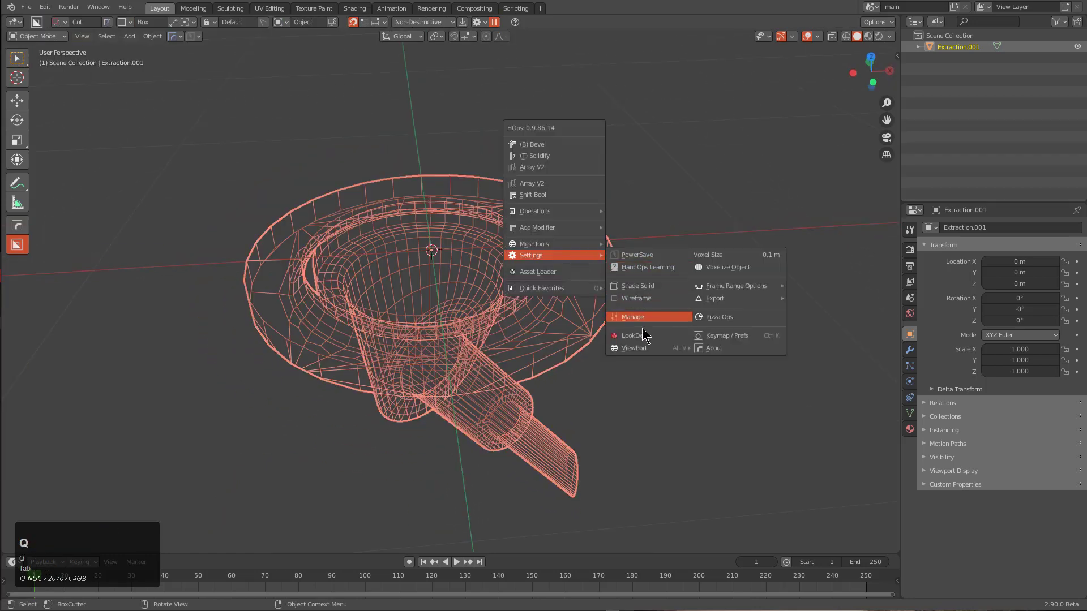
click(643, 284)
mouse_move(566, 283)
middle_down()
mouse_move(456, 286)
mouse_move(442, 351)
mouse_move(517, 286)
middle_up()
Step: Delete the linked geometry of the extraction's wide outer ring in Edit Mode
key(Tab)
scroll(455, 294, up, 1)
scroll(517, 287, down, 1)
key(alt+a)
key(a)
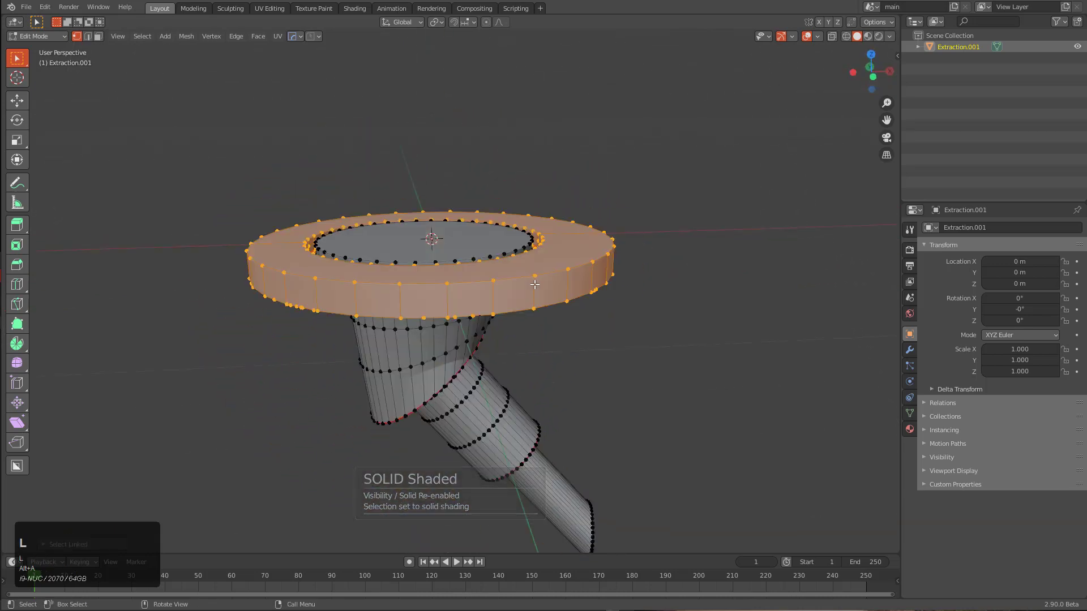
key(x)
click(493, 284)
Step: Move all remaining geometry up about 0.08 m along Z in front view so the neck's upper edge meets the origin
middle_drag(529, 286, 505, 277)
scroll(556, 261, up, 2)
key(alt+z)
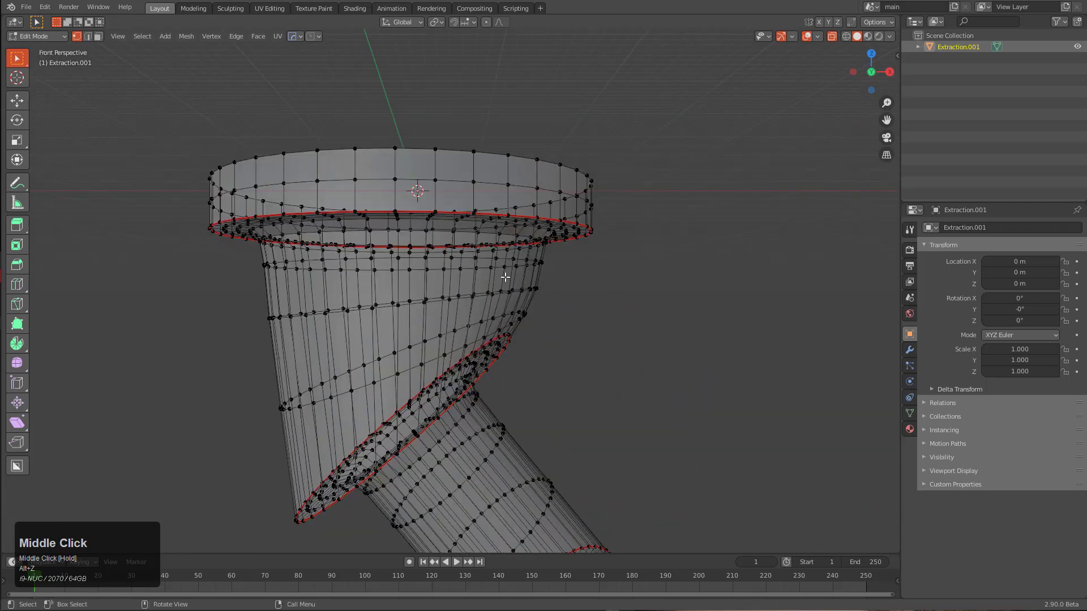
key(KP_5)
key(a)
scroll(505, 277, up, 3)
key(g)
key(z)
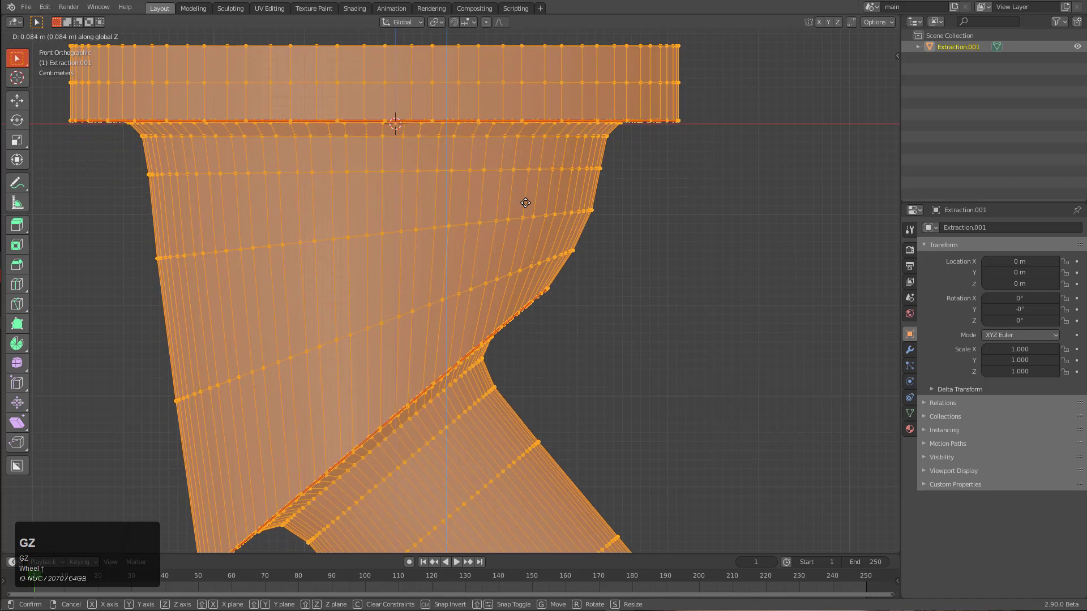
middle_click(524, 226)
scroll(517, 293, up, 5)
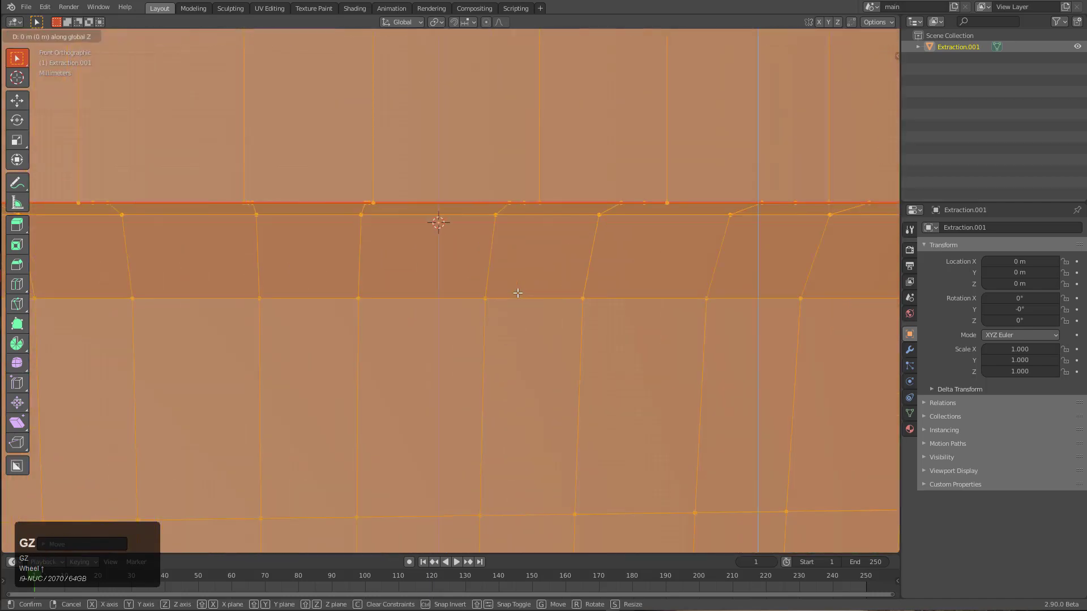
click(529, 293)
middle_click(466, 263)
scroll(466, 263, down, 3)
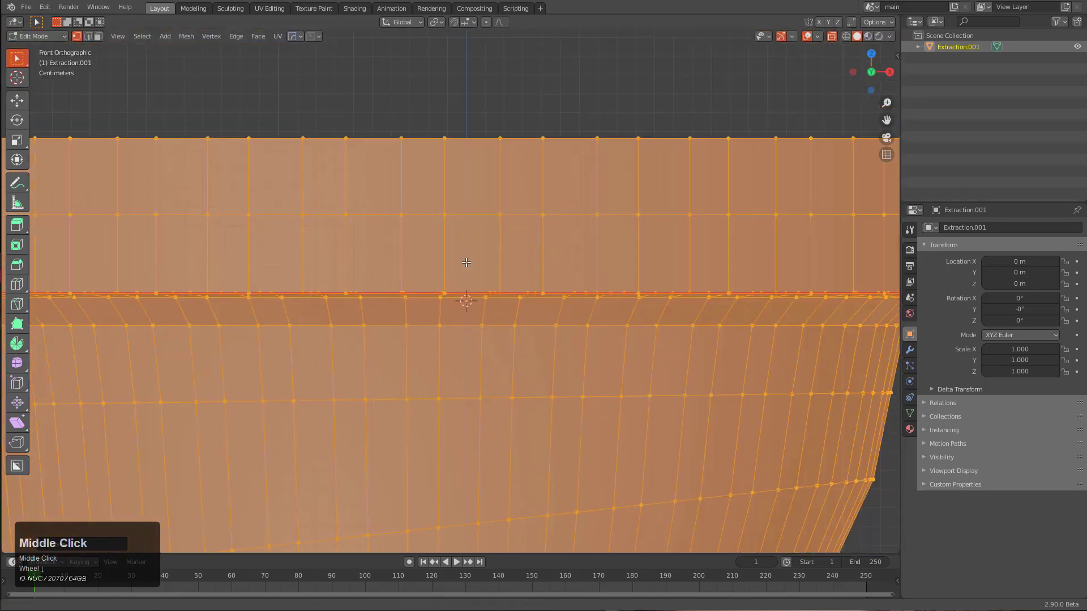
Step: Select a face loop on the raised rim, grow the selection five times, dissolve it into a flat cap and leave Edit Mode
scroll(466, 262, down, 4)
key(alt+z)
middle_drag(467, 263, 478, 234)
key(3)
click(470, 283)
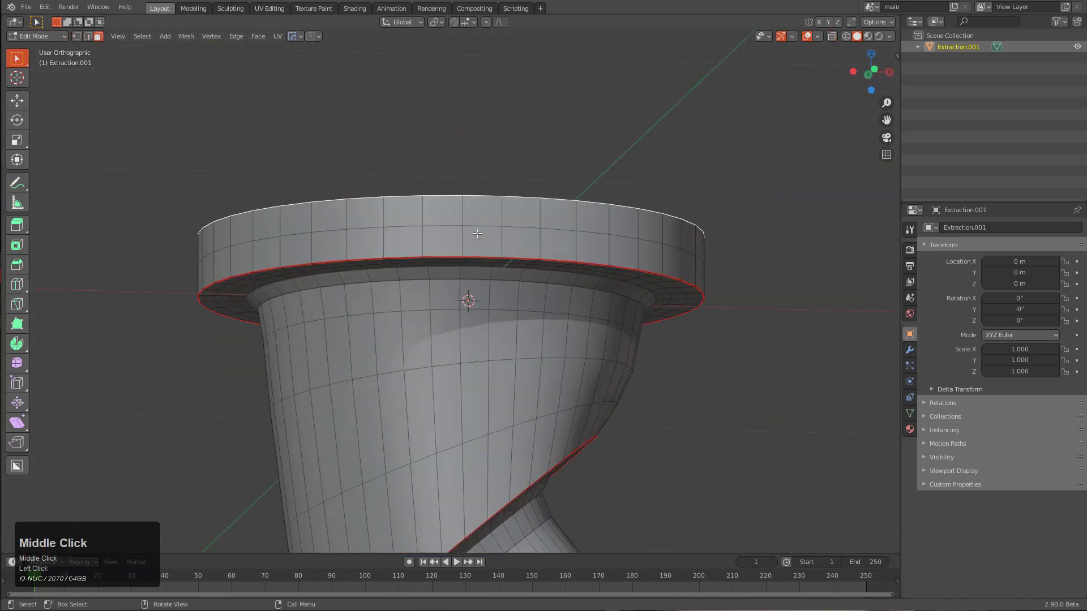
key(ctrl+KP_Add)
key(ctrl+KP_Add)
key(ctrl+KP_Add)
key(ctrl+KP_Add)
key(ctrl+KP_Add)
key(ctrl+x)
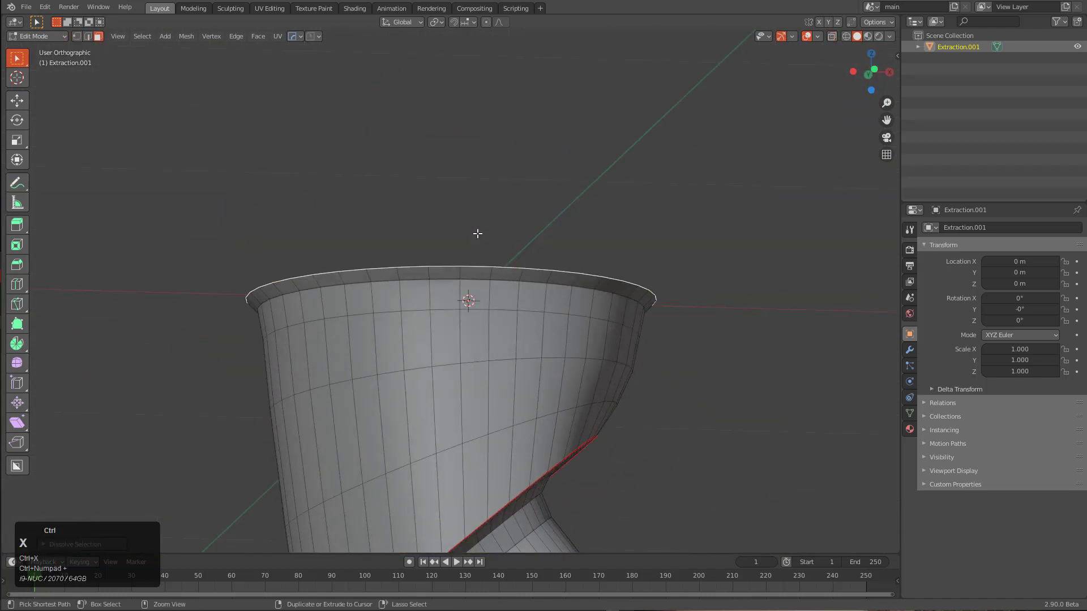
middle_drag(464, 225, 296, 224)
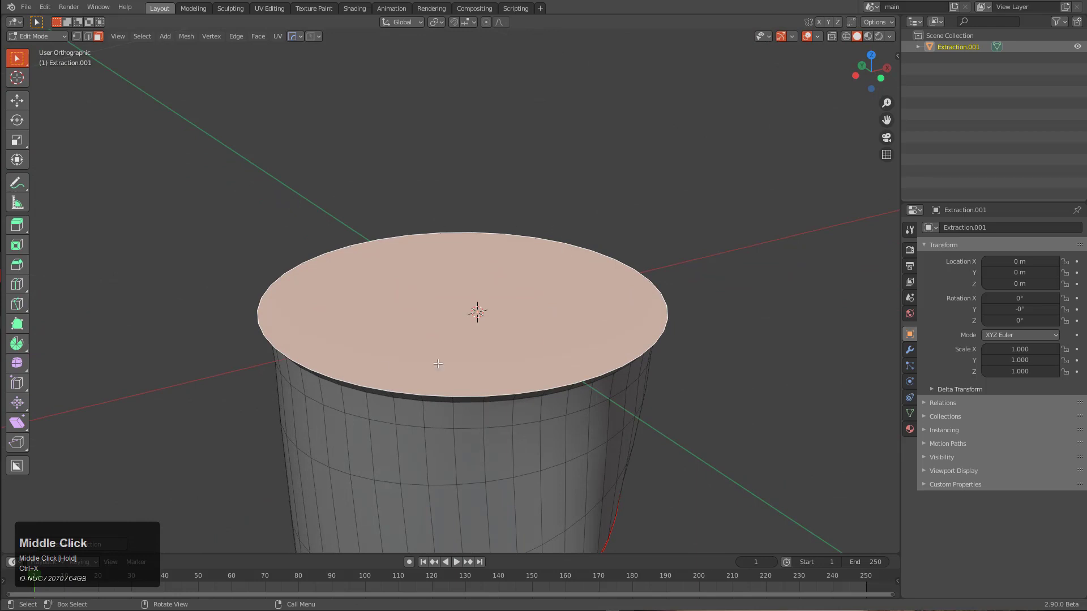
middle_drag(479, 305, 498, 321)
scroll(506, 318, up, 4)
key(Tab)
Step: Save the edited INSERT as circular2.blend in the NewDemo folder
scroll(508, 317, down, 4)
key(n)
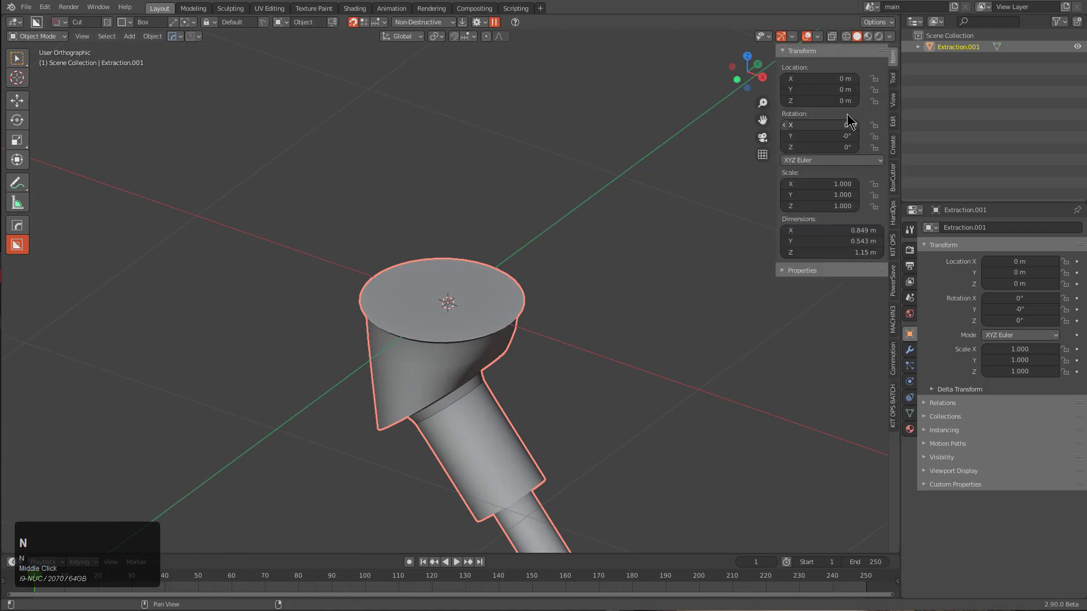
click(893, 245)
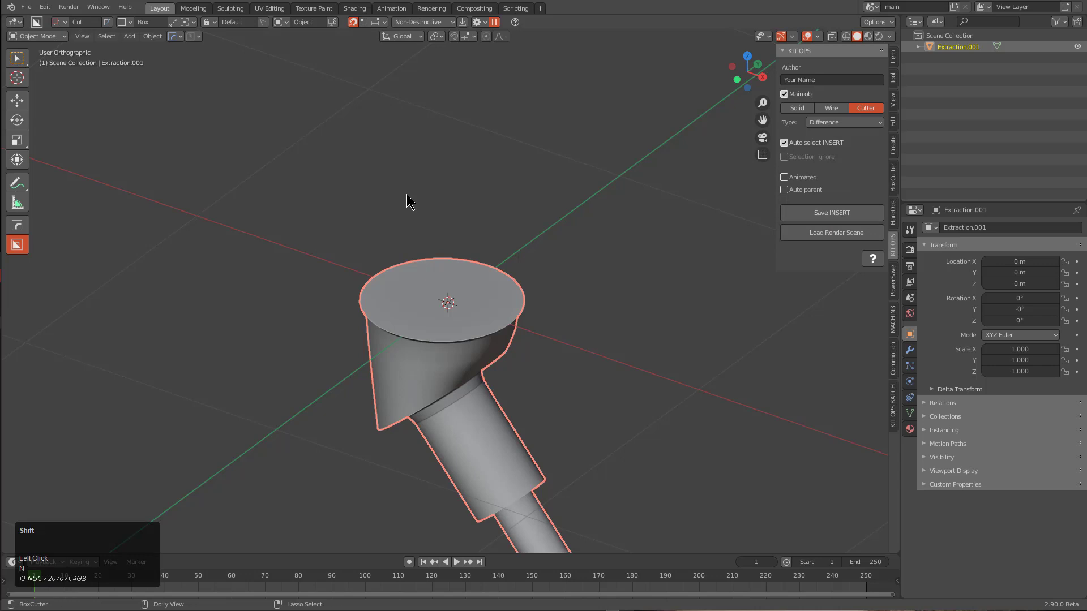
key(shift+s)
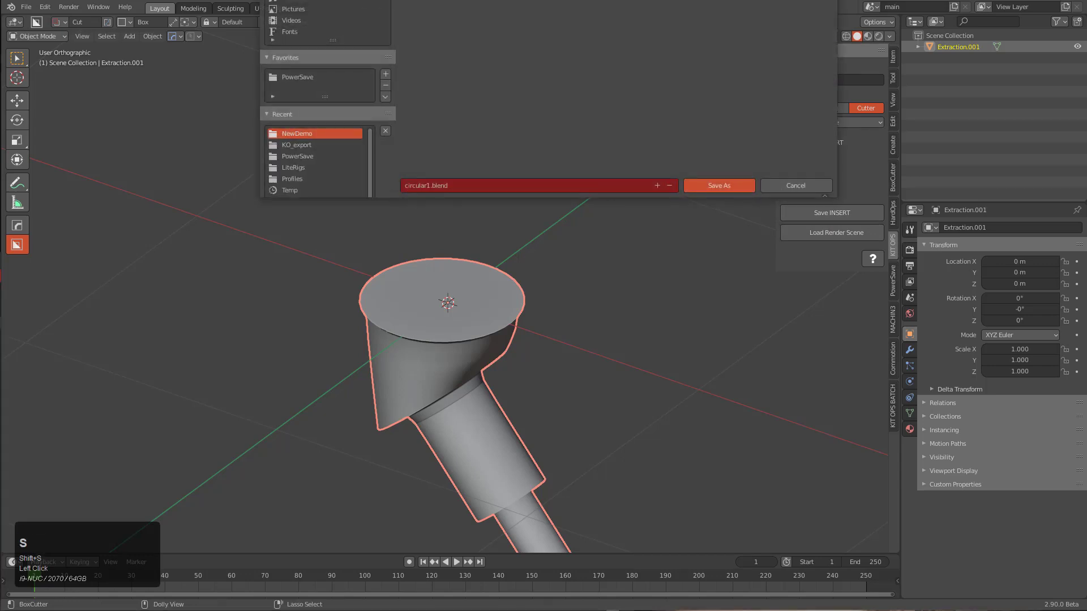
drag(485, 0, 482, 181)
click(458, 304)
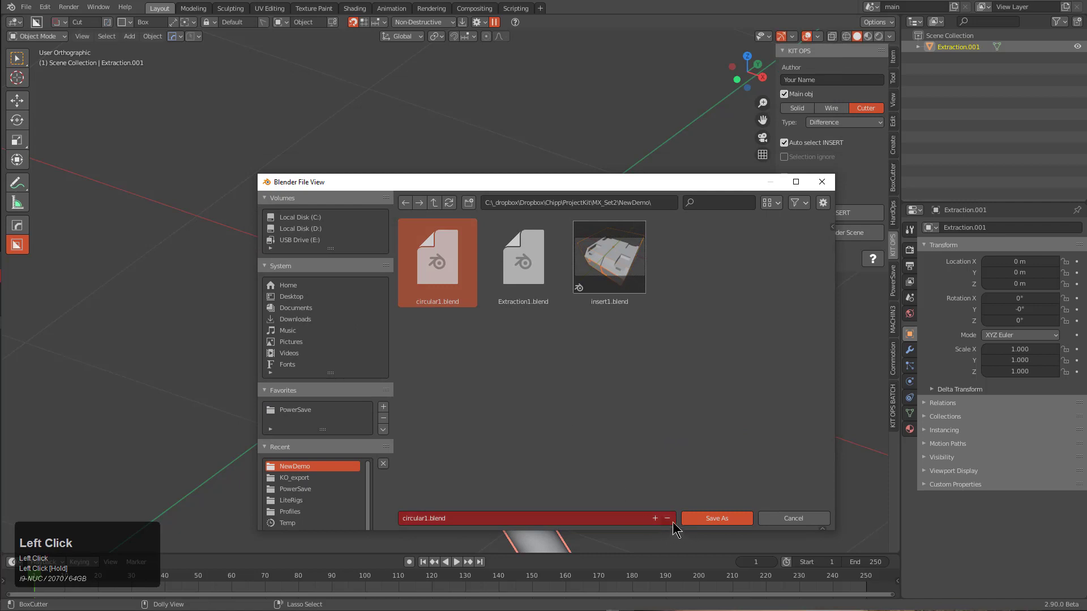
click(655, 518)
click(699, 519)
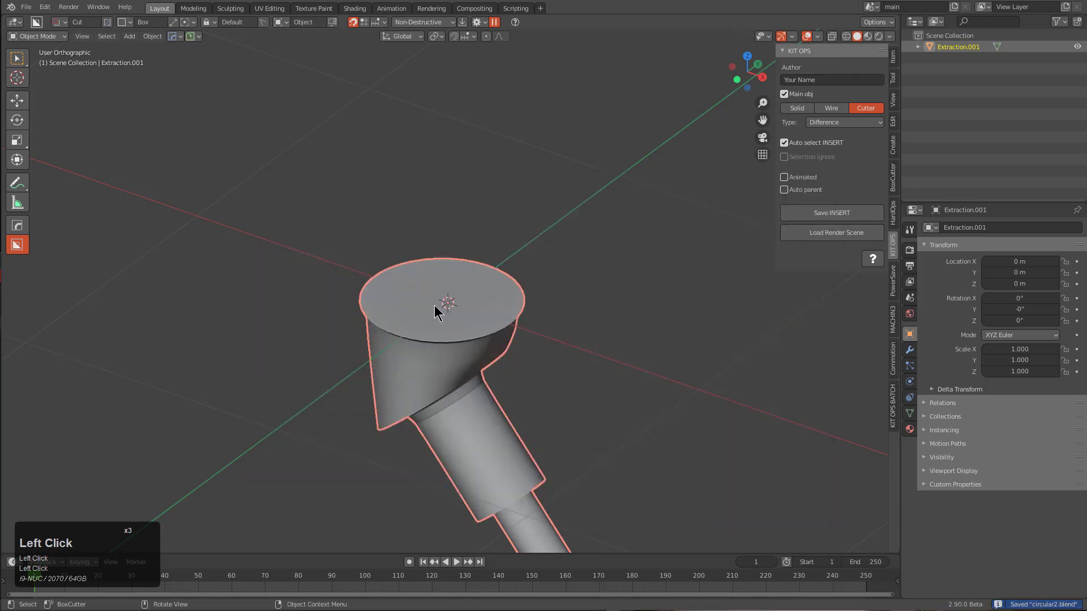
Step: Load the KIT OPS render scene for the new INSERT and apply the Cutter type to the duplicated extraction
middle_drag(436, 311, 468, 311)
click(638, 290)
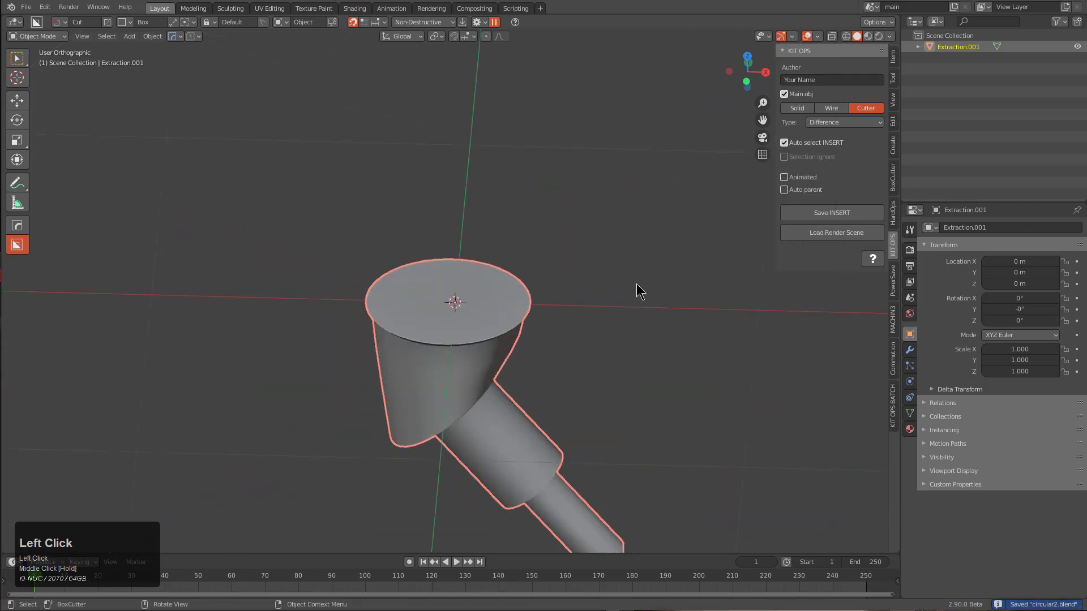
click(817, 238)
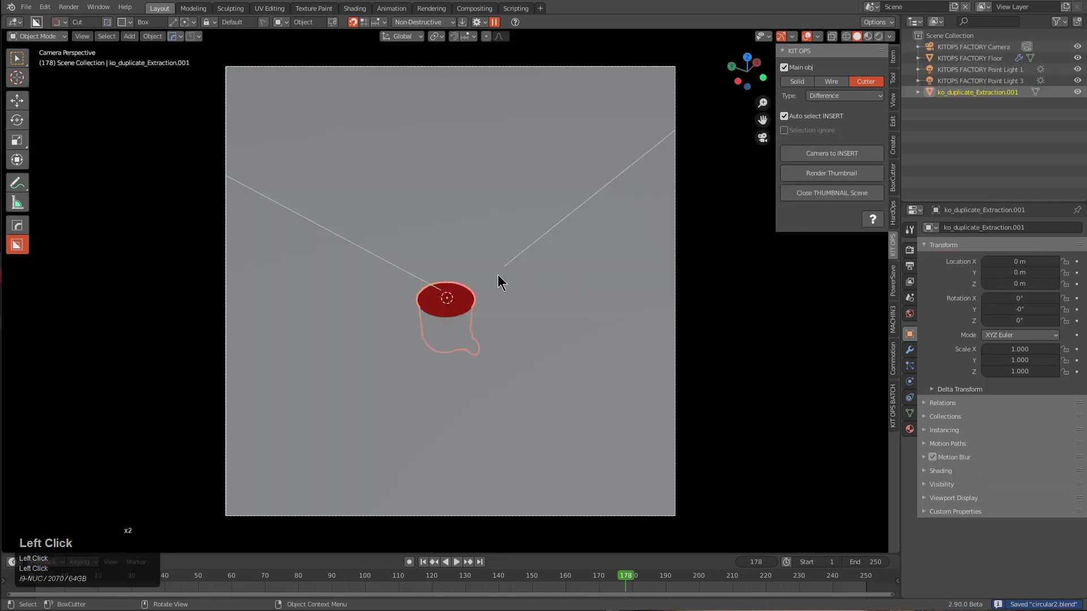
scroll(498, 281, down, 4)
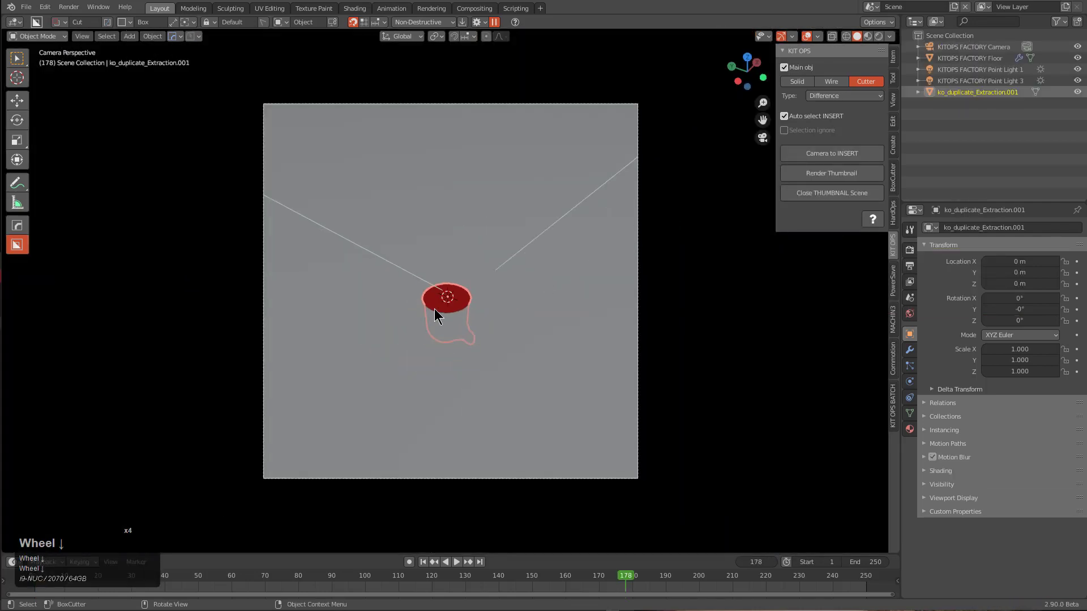
click(849, 87)
scroll(462, 328, up, 5)
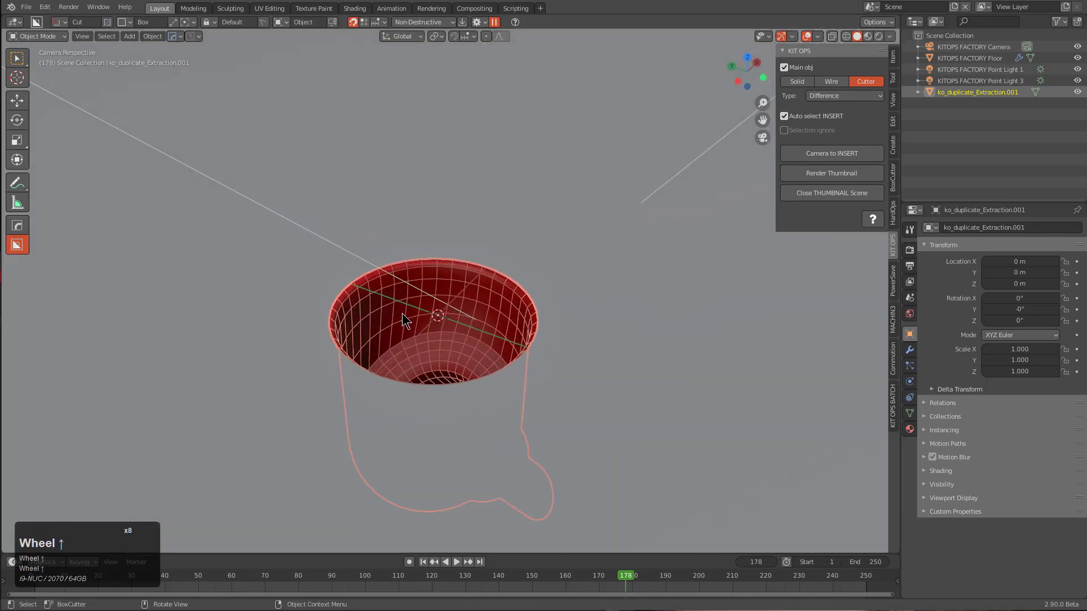
scroll(404, 289, down, 5)
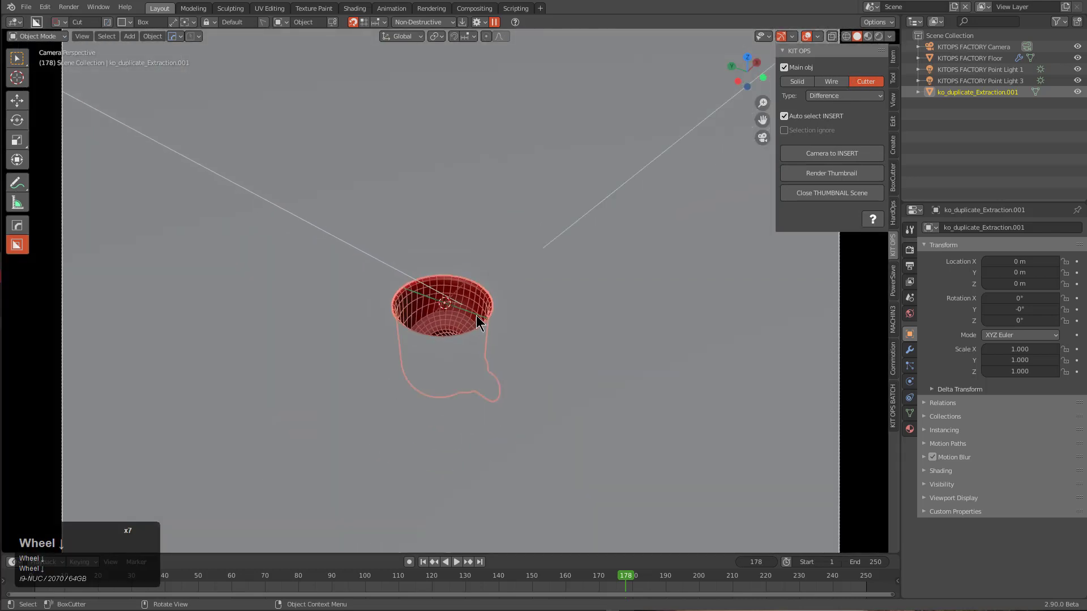
Step: Scale the duplicated extraction up uniformly to about 5.92 so the hole fills most of the thumbnail frame
key(s)
click(627, 416)
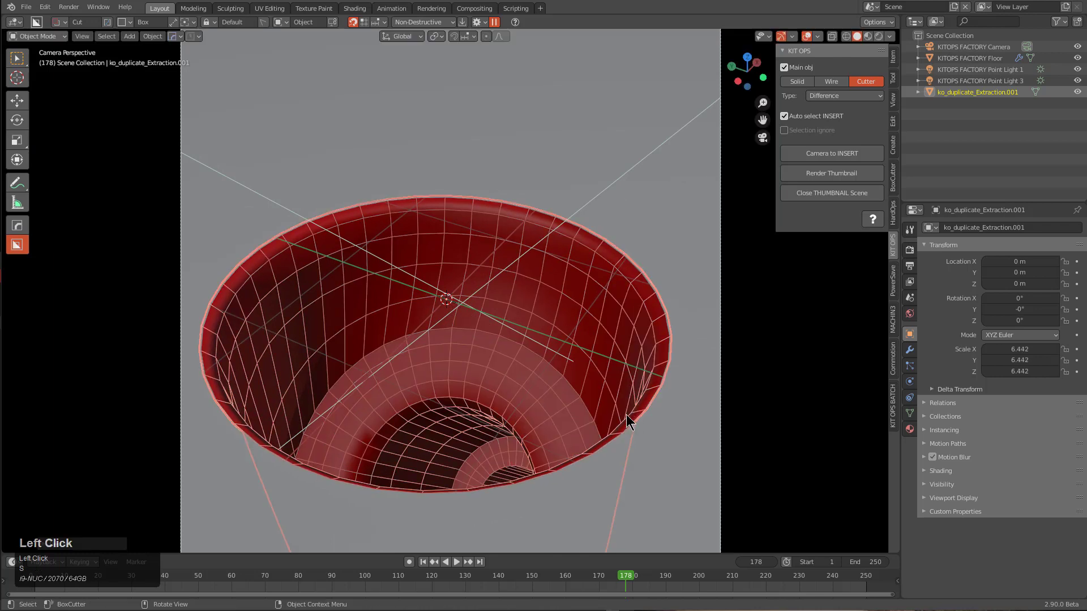
scroll(627, 416, down, 2)
key(s)
click(560, 337)
scroll(560, 338, down, 2)
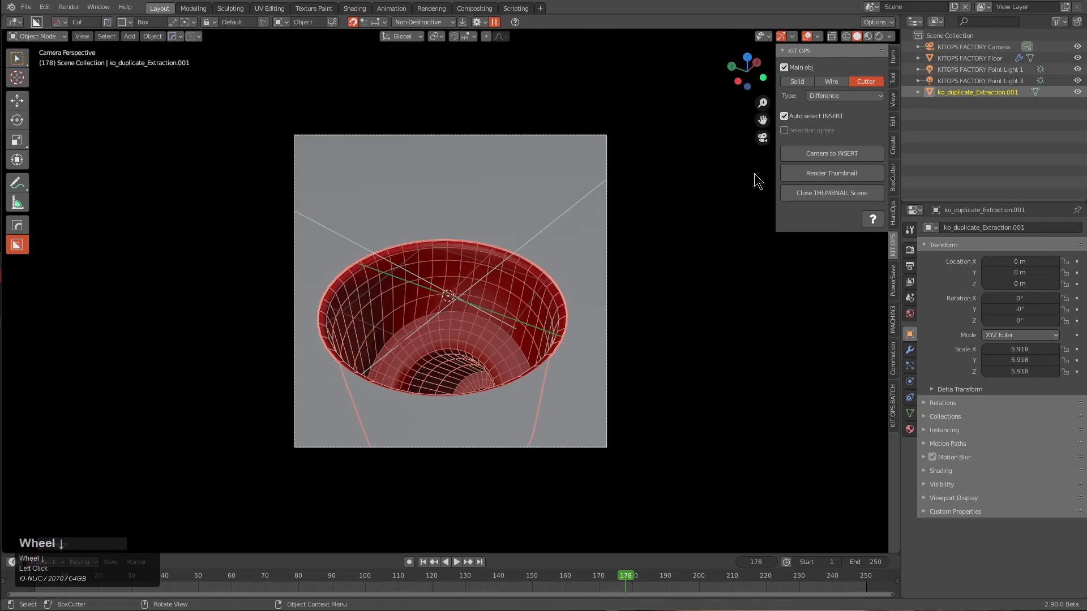
Step: Shift the KITOPS FACTORY Camera to about X -4.13, Y -2.38, Z 3.36 m to centre the hole, and render the thumbnail
click(830, 176)
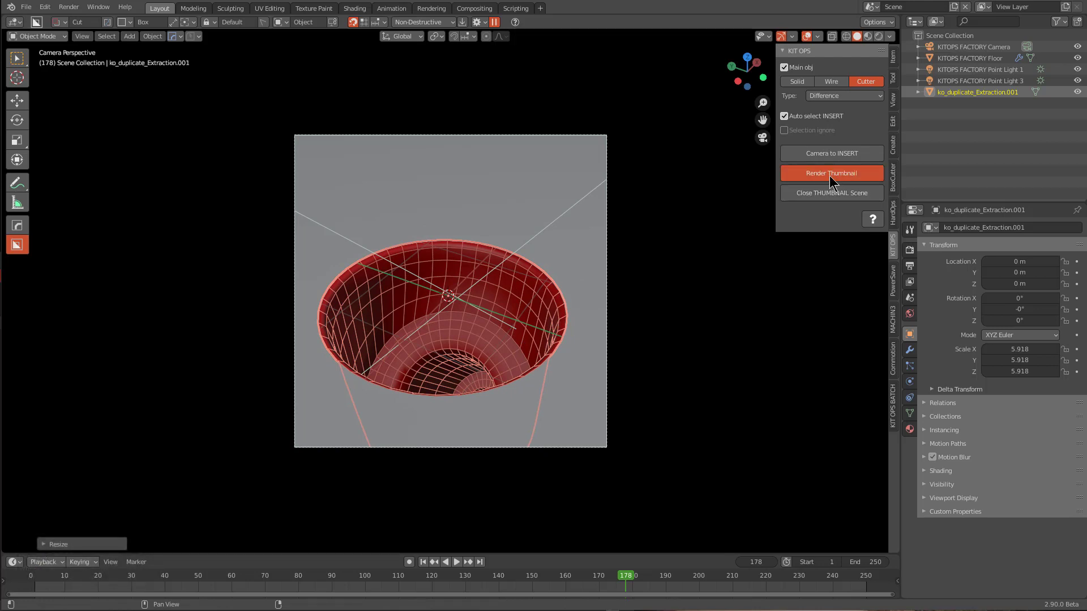
click(974, 49)
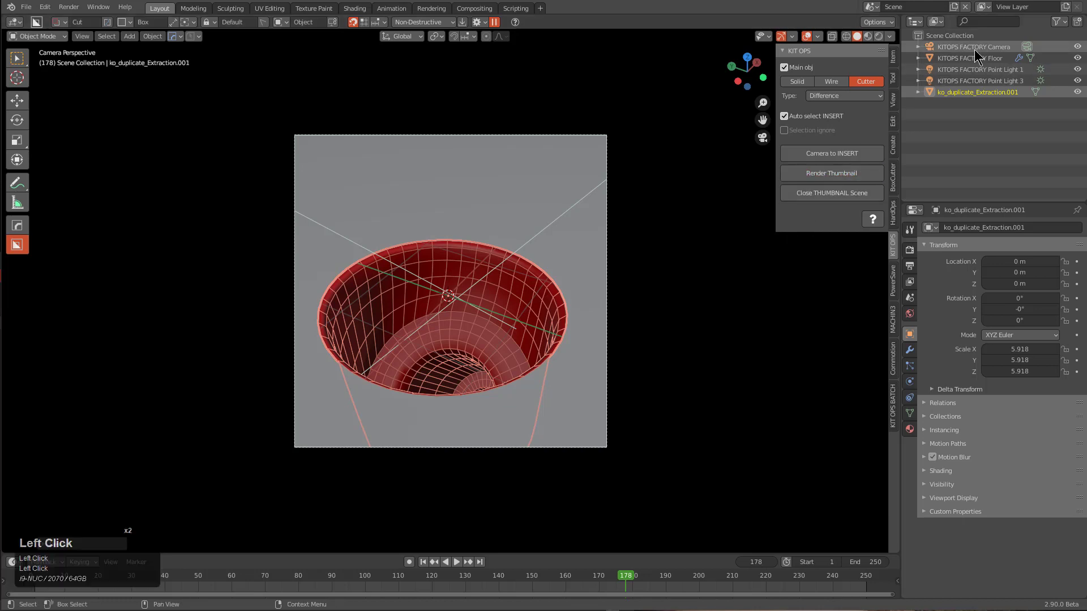
key(g)
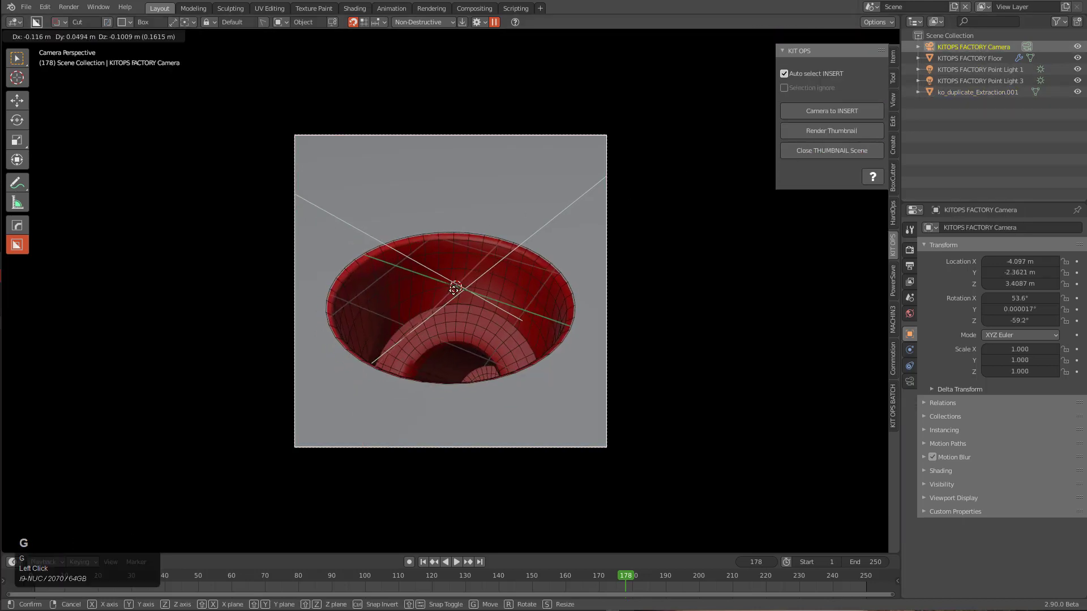
click(456, 285)
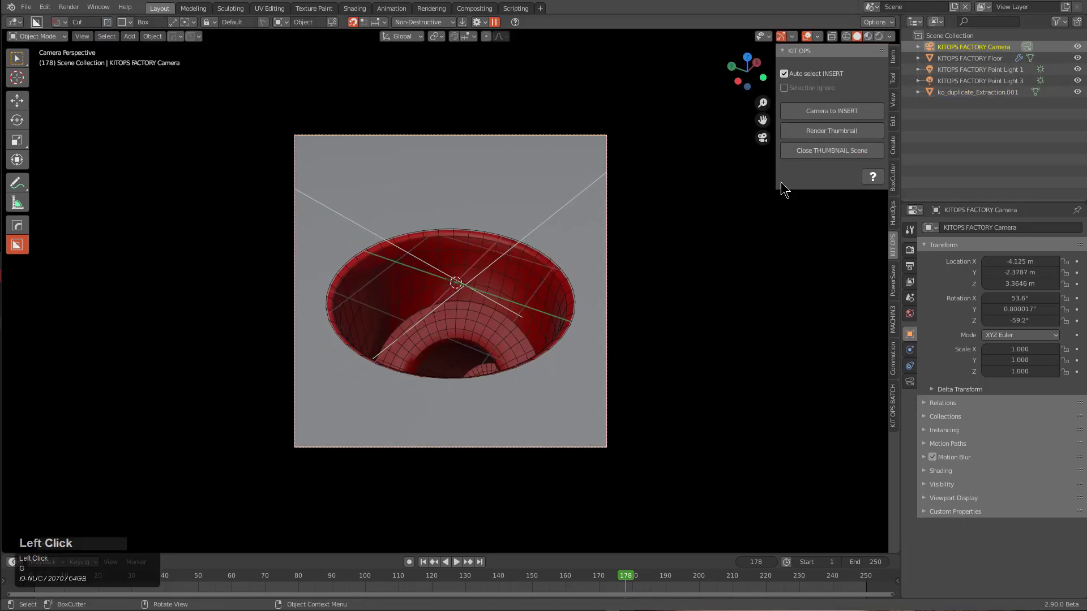
click(838, 132)
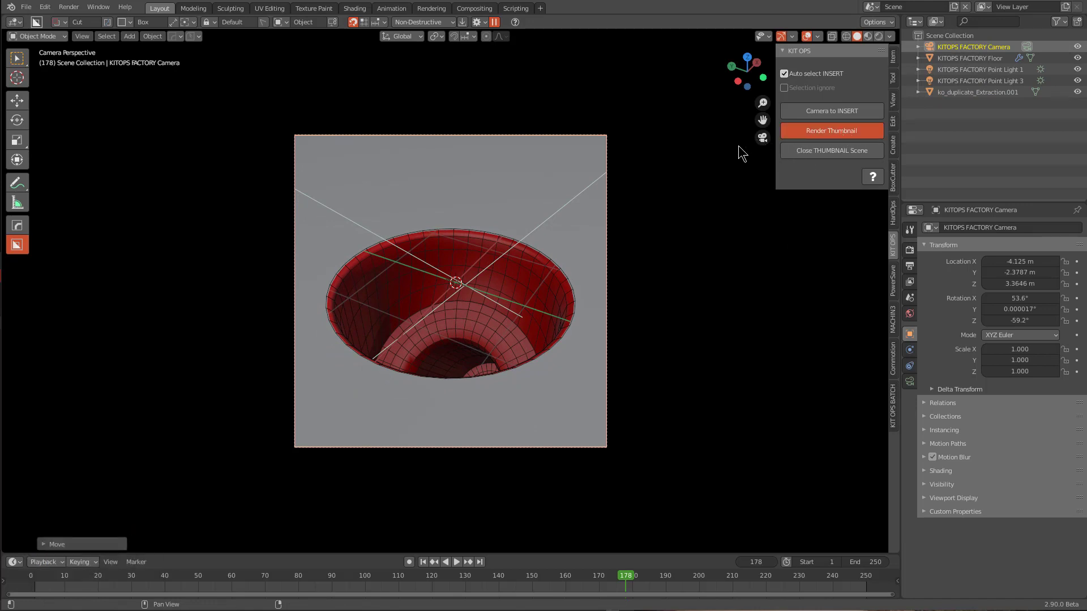
Step: Close the thumbnail scene and start a new General file
click(799, 151)
scroll(518, 365, down, 2)
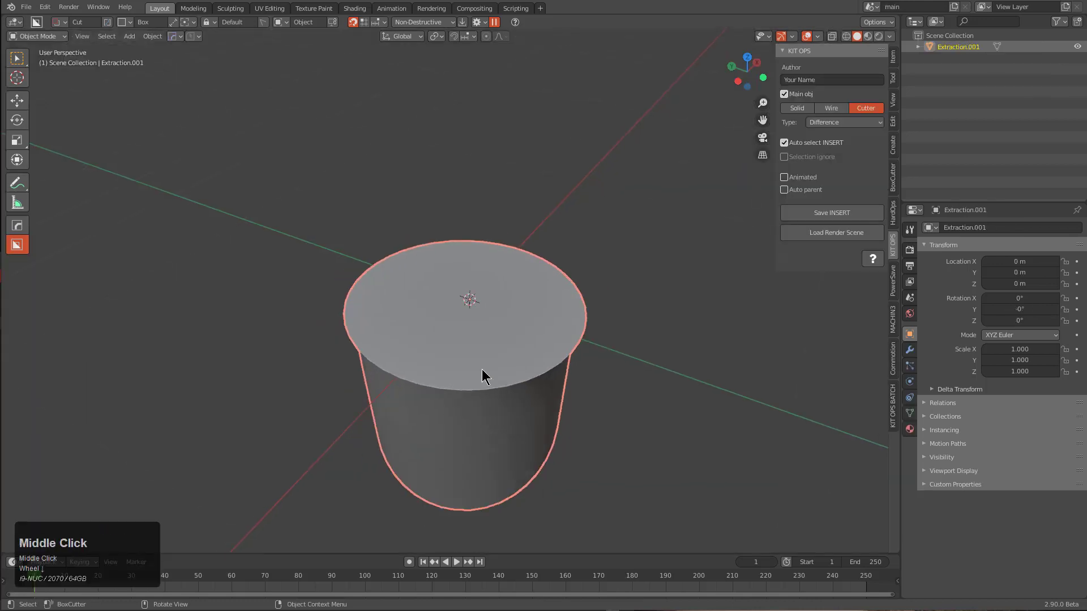
middle_drag(486, 375, 405, 339)
scroll(475, 328, down, 1)
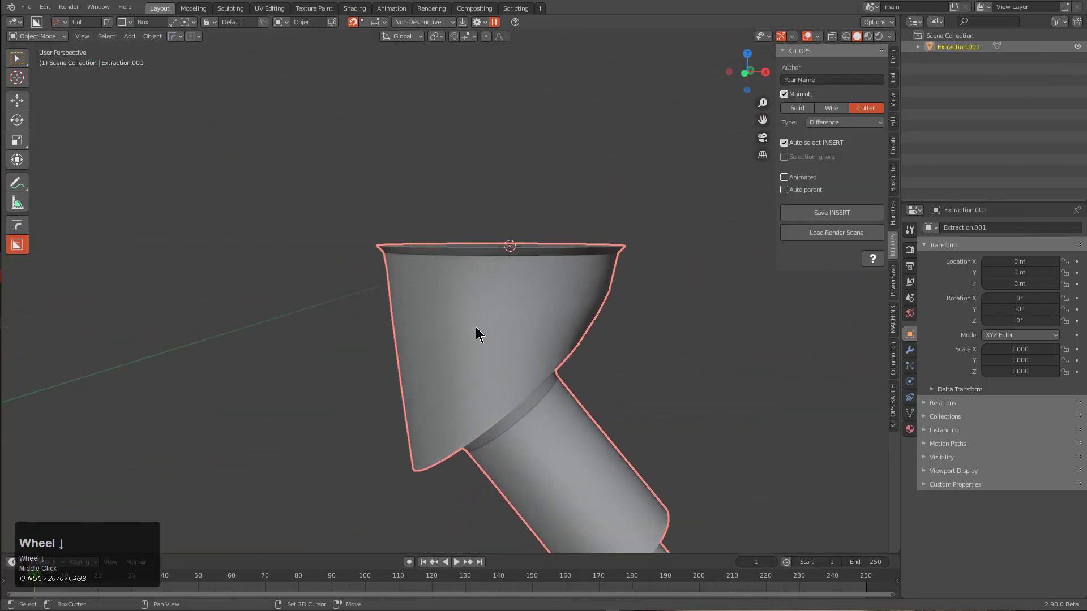
middle_drag(476, 327, 484, 340)
key(ctrl+n)
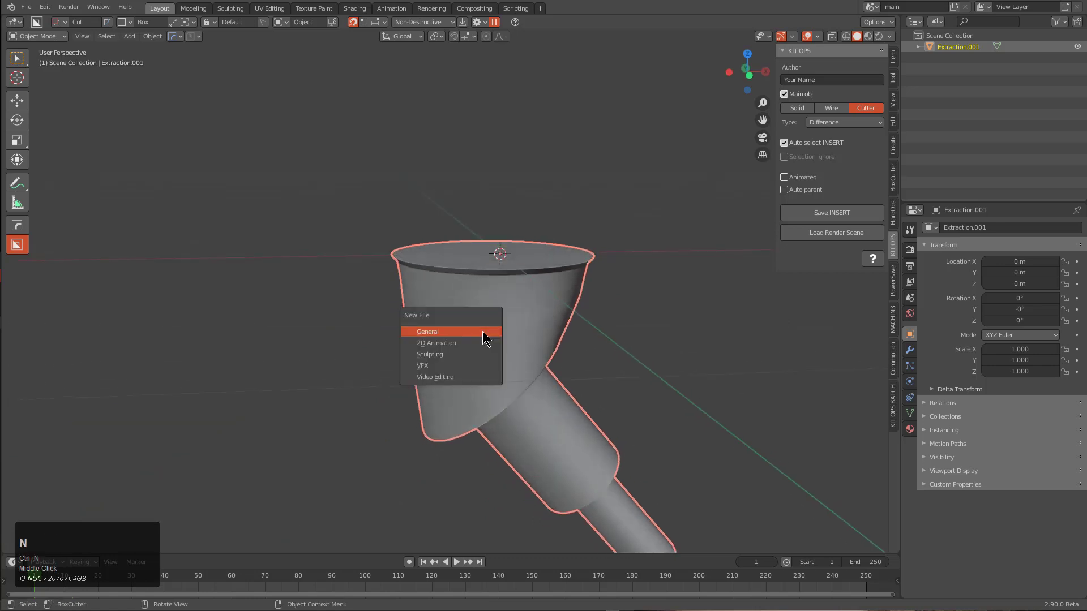
key(Return)
key(d)
scroll(543, 294, down, 1)
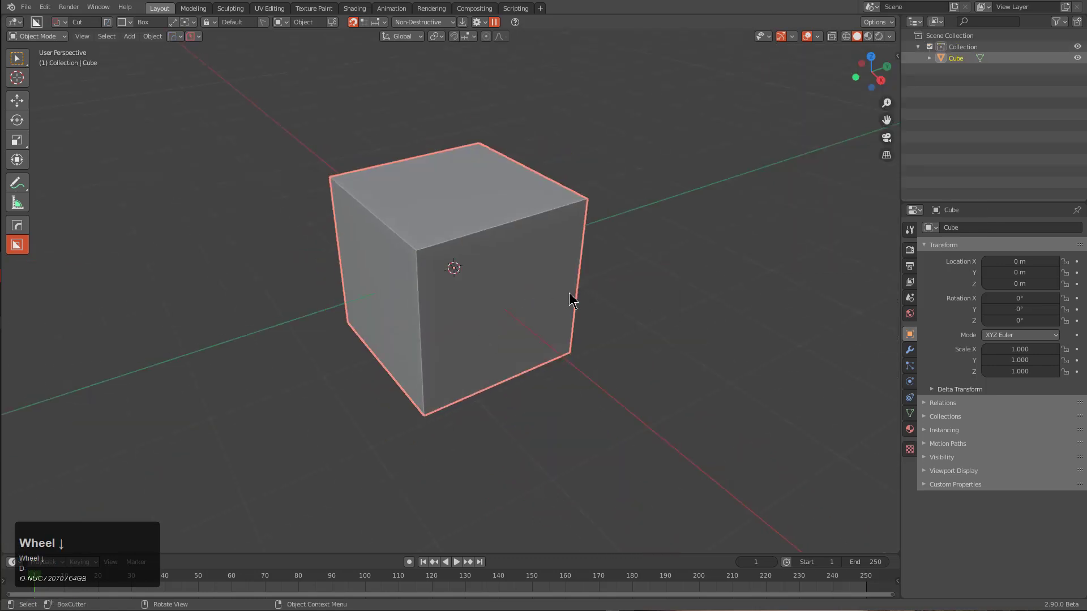
Step: Choose the Circular2 INSERT from the Newdemo KPACK
key(n)
click(892, 245)
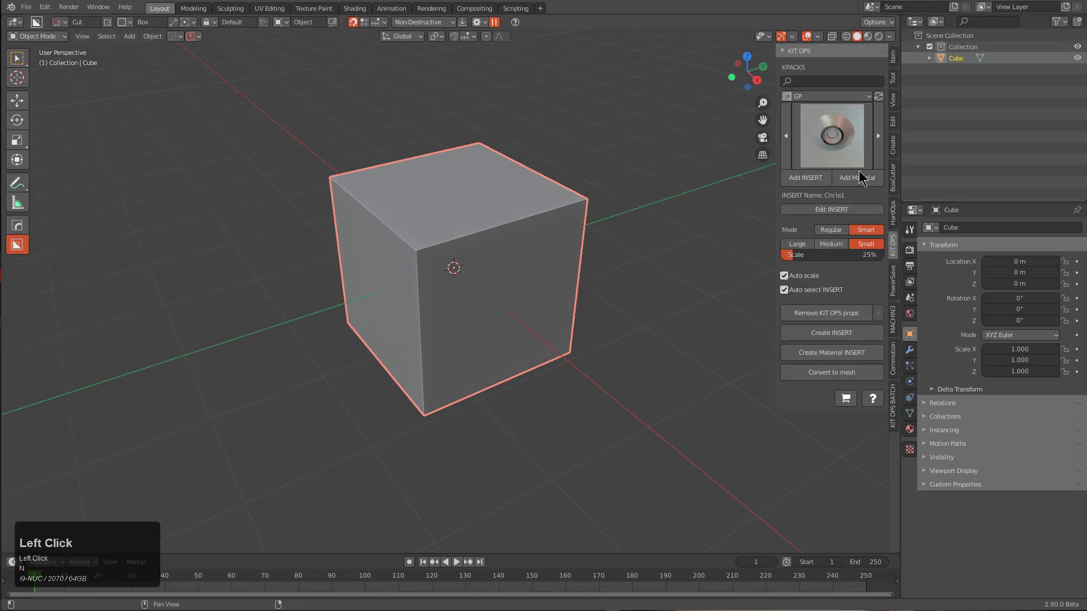
click(839, 96)
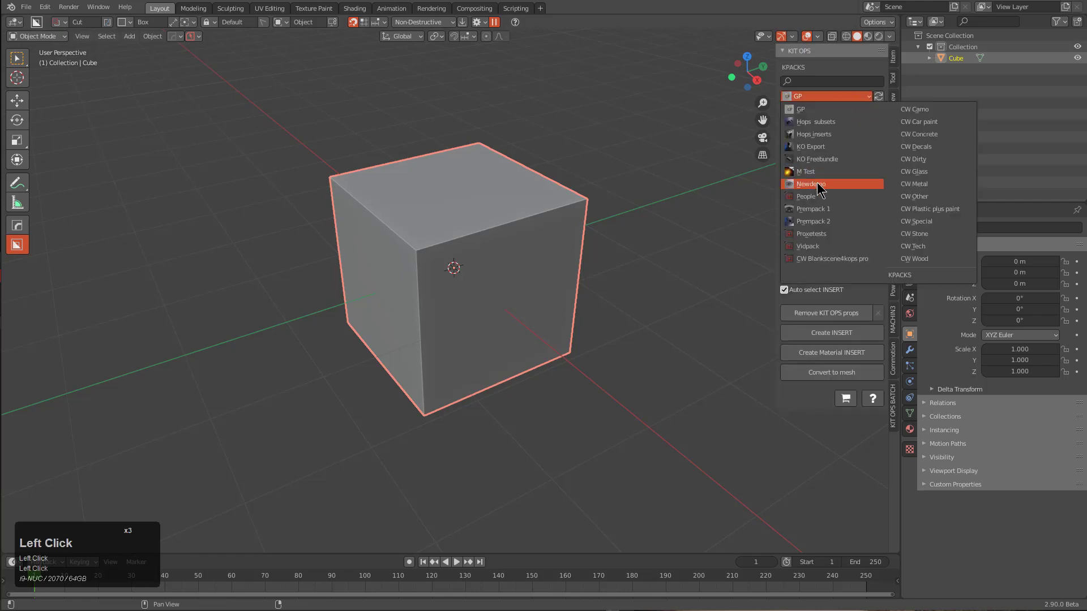
click(817, 184)
click(813, 161)
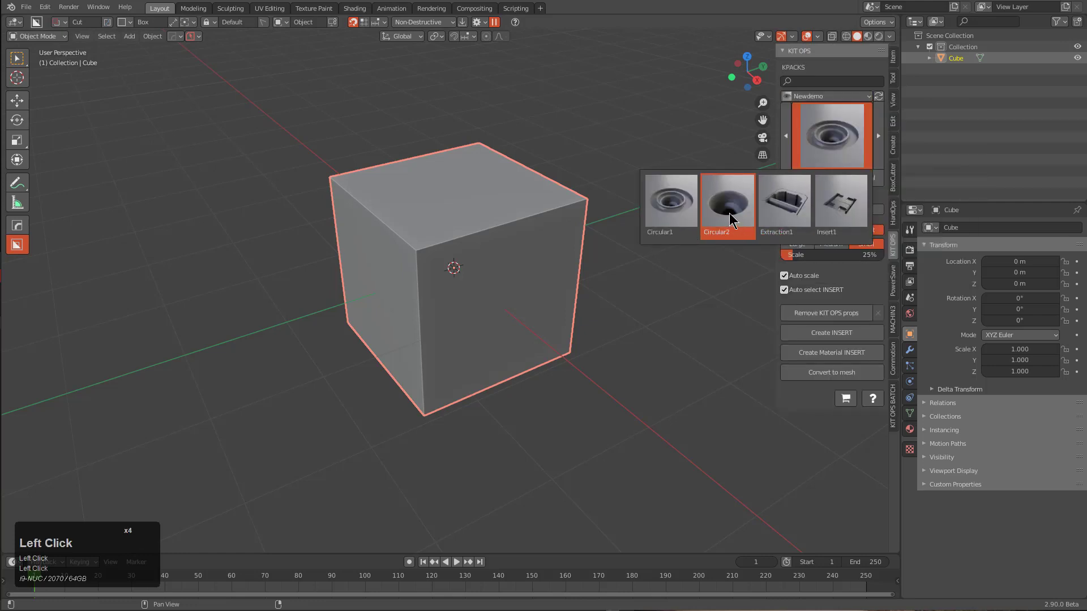
click(729, 212)
Step: Add the Circular2 INSERT at Small scale near the upper corner of the cube's front face
middle_drag(711, 230, 538, 318)
scroll(478, 270, up, 3)
middle_drag(478, 270, 773, 186)
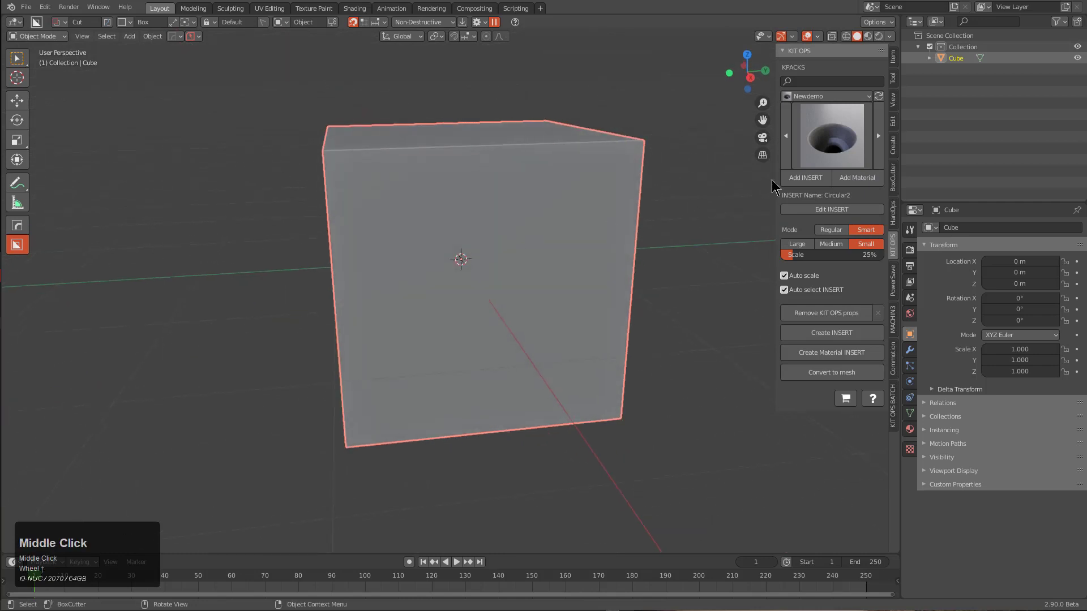
click(805, 178)
click(376, 199)
Step: Set the placed Circular2 extraction to wire shading with HardOps
middle_drag(376, 199, 444, 187)
scroll(508, 240, up, 3)
key(q)
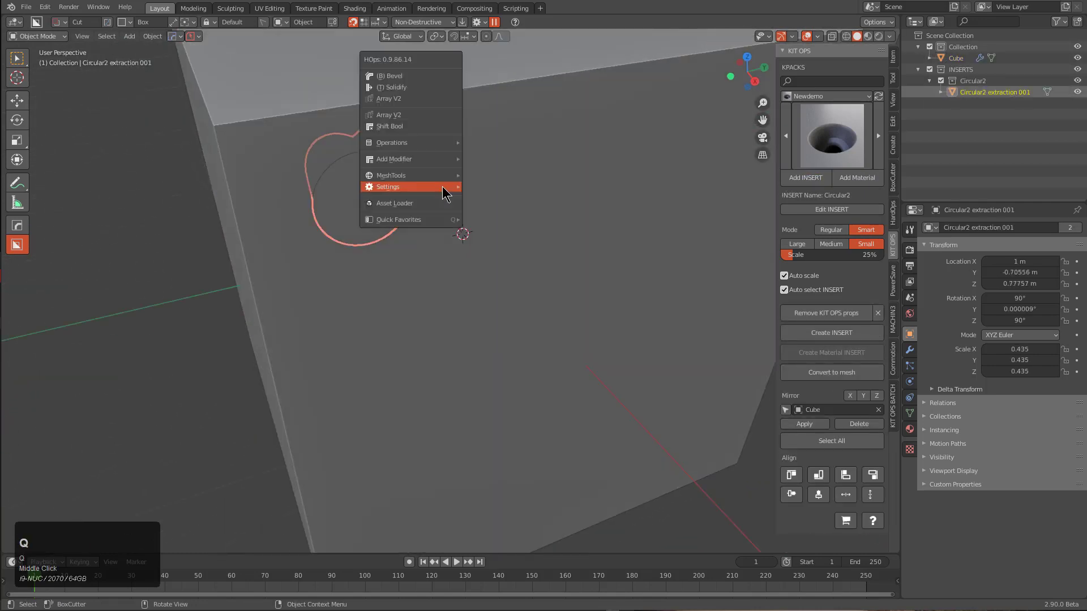
mouse_move(428, 187)
click(494, 218)
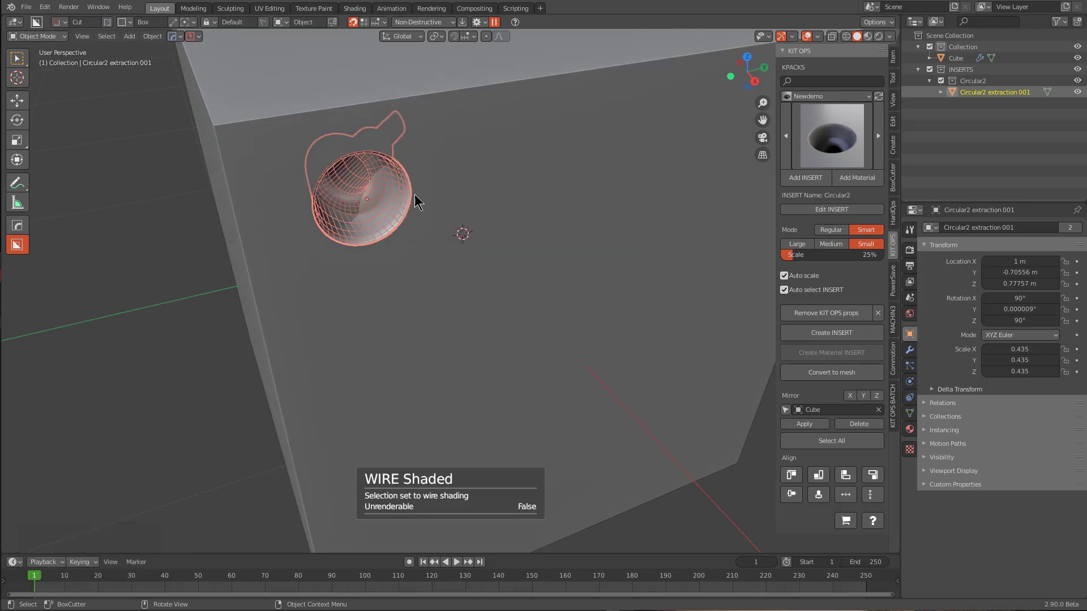
Step: Open the Circular2 INSERT for editing and set its extraction to wire shading with HardOps
click(805, 210)
click(805, 211)
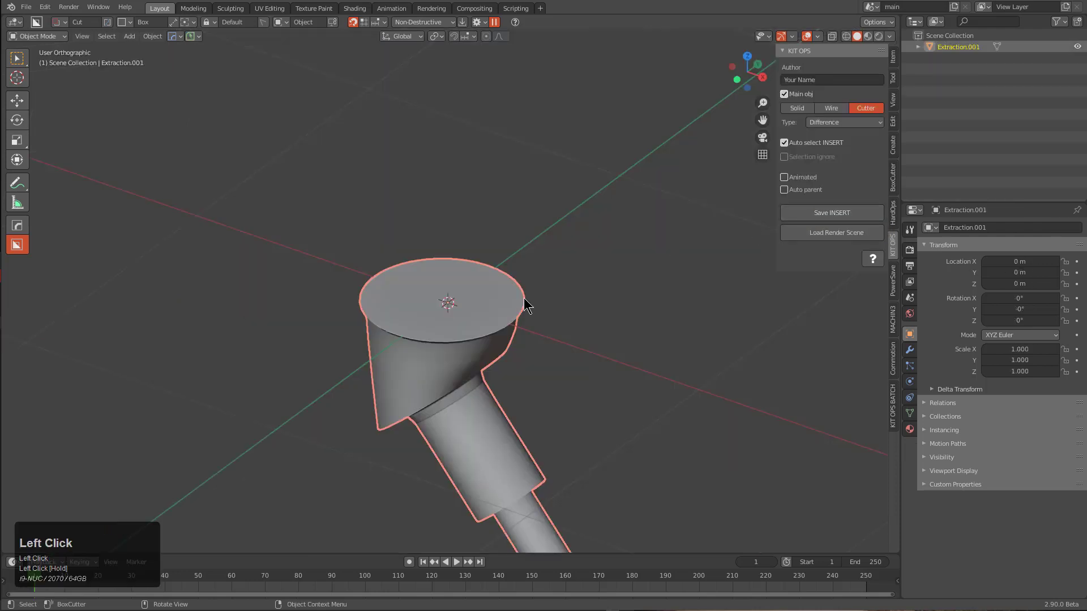
scroll(509, 305, up, 1)
key(q)
mouse_move(509, 306)
click(582, 338)
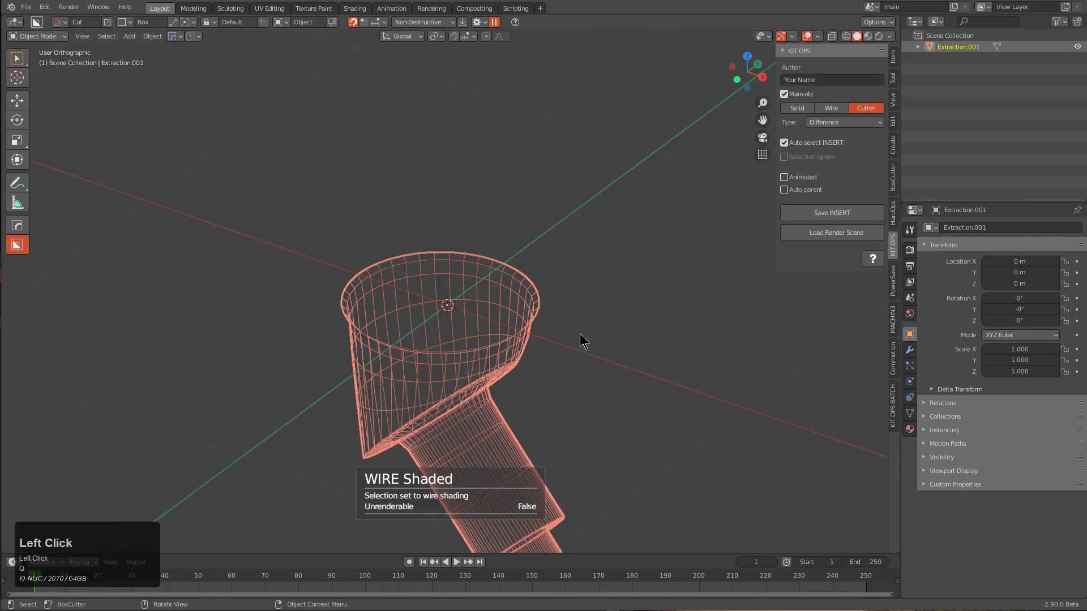
Step: Save circular2.blend and start a new General file
key(ctrl+s)
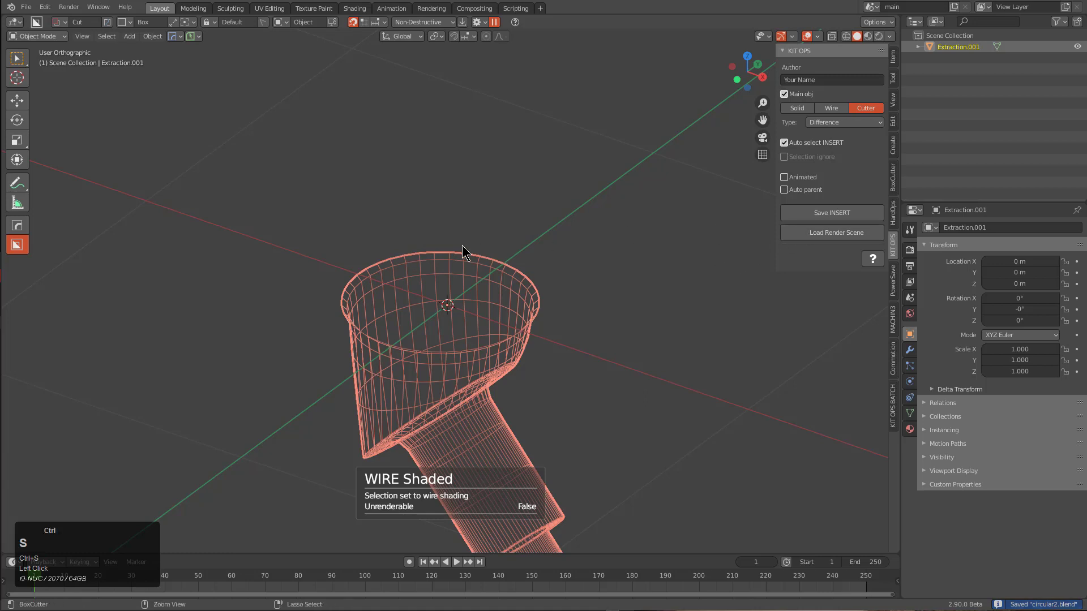
key(ctrl+n)
key(Return)
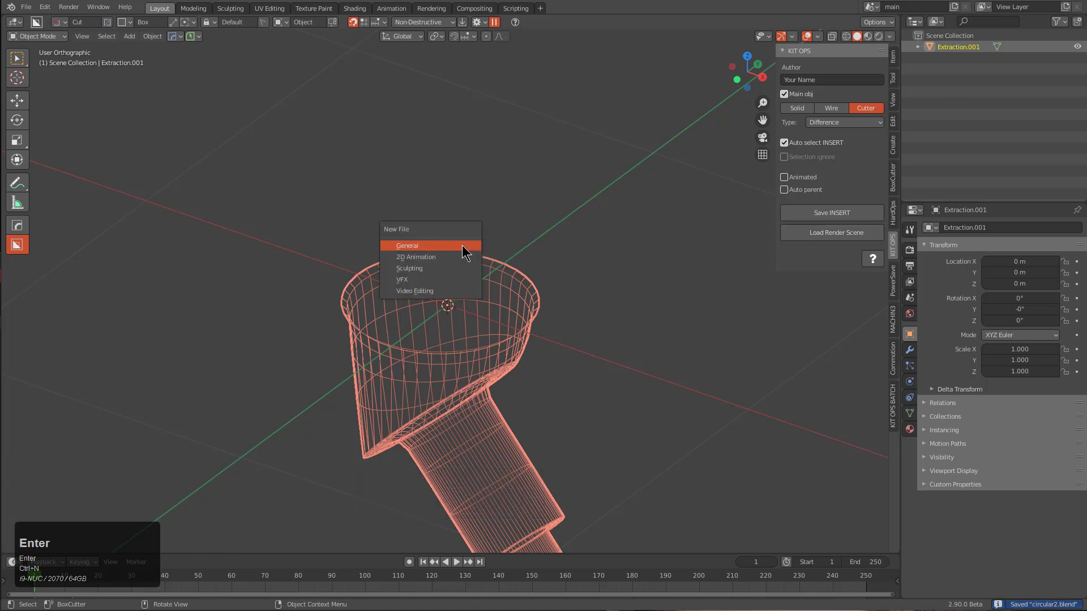
middle_drag(461, 247, 453, 250)
scroll(453, 250, down, 1)
Step: Add the Circular2 INSERT from the Newdemo KPACK at Small scale near the upper-left corner of the cube's front face
key(n)
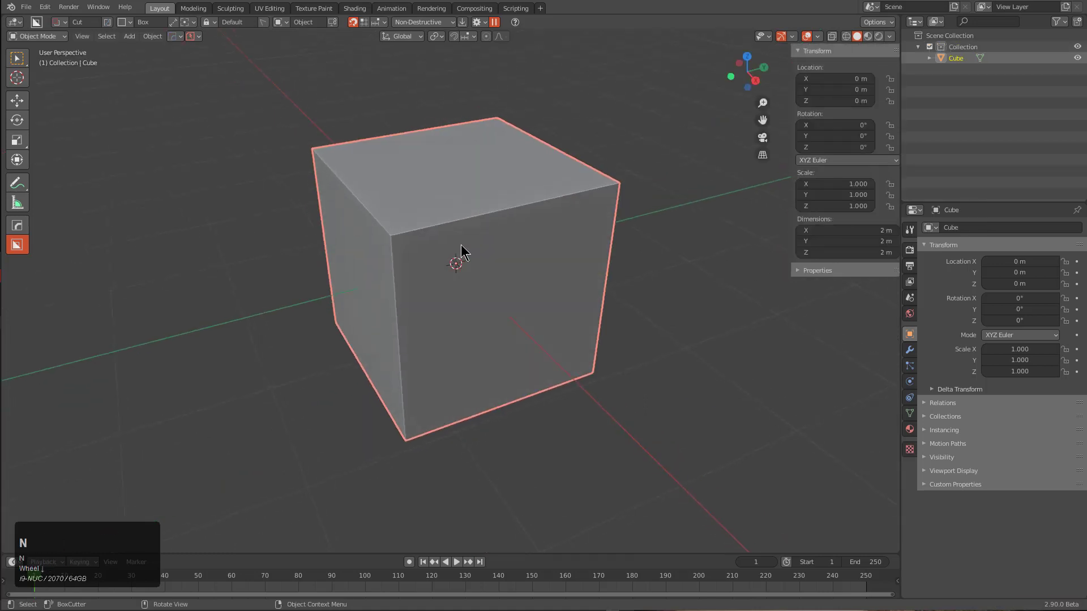
click(894, 245)
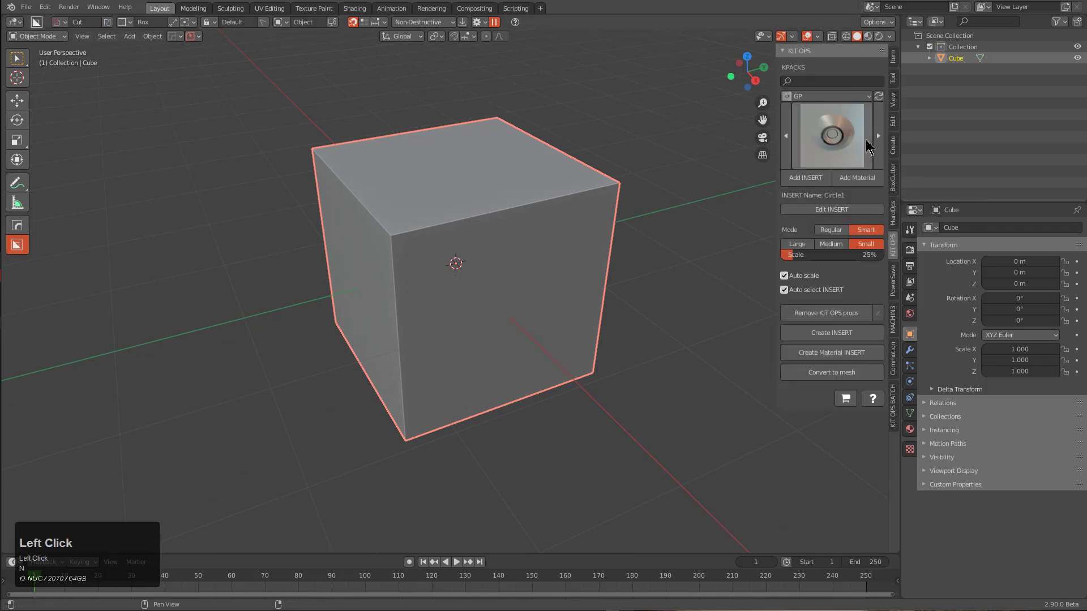
click(827, 97)
click(815, 184)
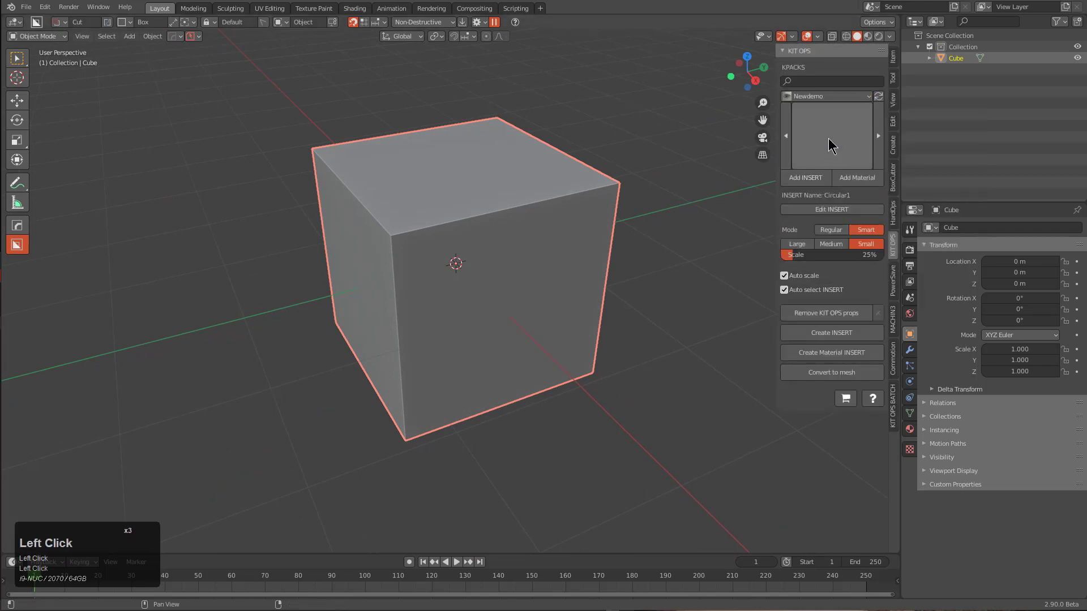
click(830, 141)
click(733, 219)
click(805, 178)
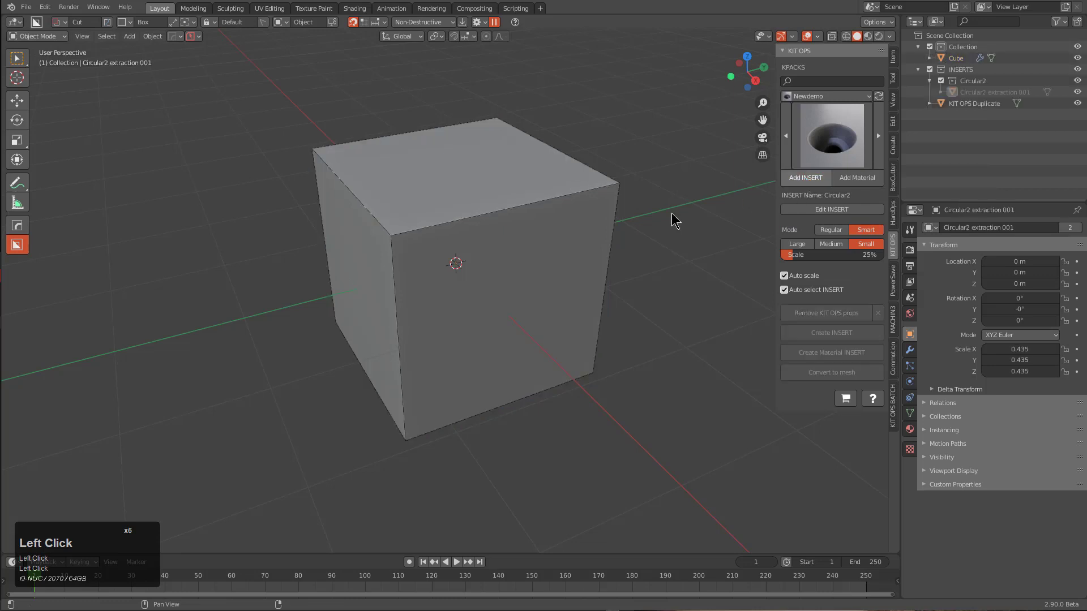
click(465, 262)
Step: Sharpen the cube with HardOps and set its Auto Smooth angle to 35°
key(q)
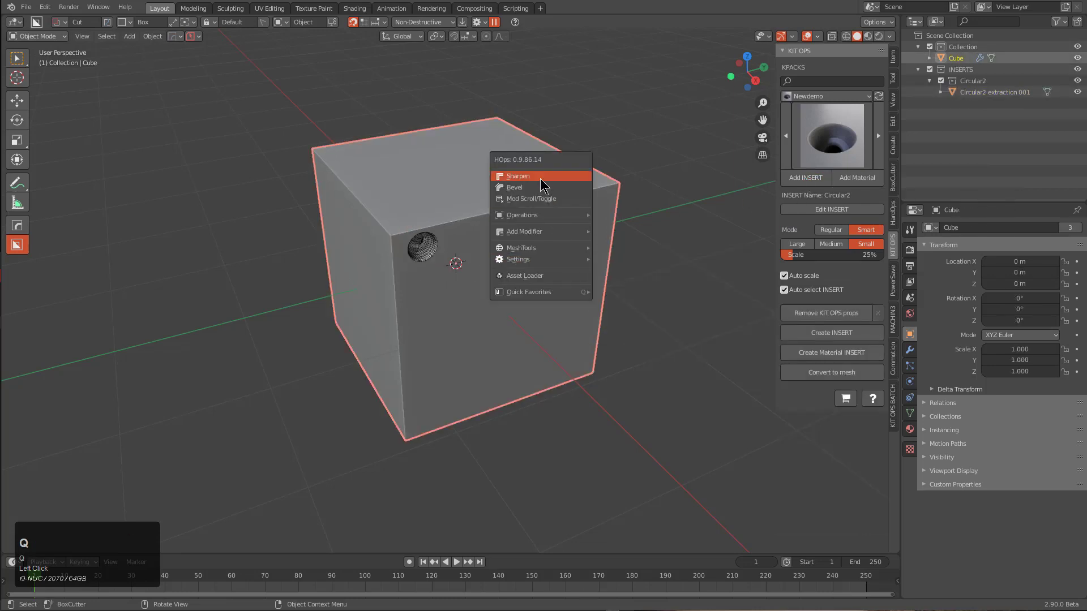
click(566, 171)
scroll(494, 275, up, 2)
key(q)
shift+click(484, 253)
scroll(484, 251, down, 5)
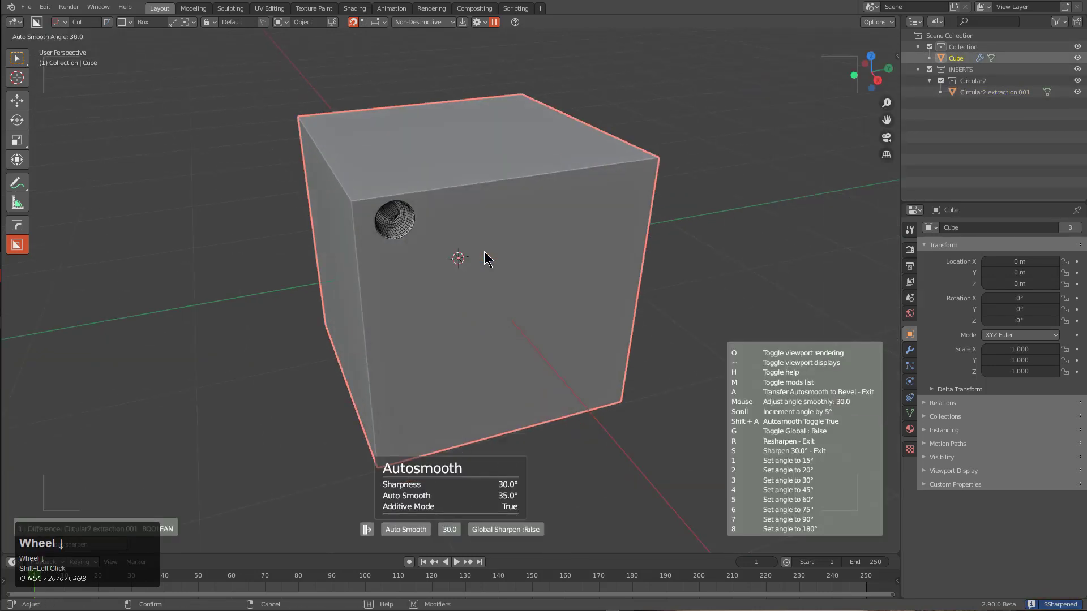
click(484, 252)
middle_drag(483, 257, 481, 245)
click(482, 245)
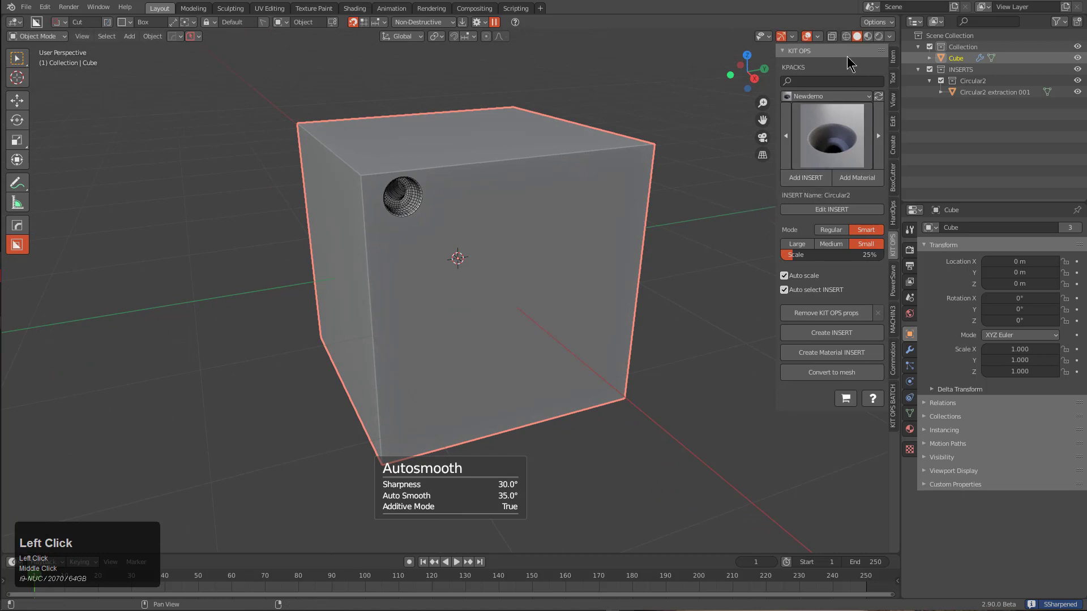
Step: Hide the viewport overlays and add a second Circular2 INSERT at Medium scale (50%) beside the first hole
click(804, 35)
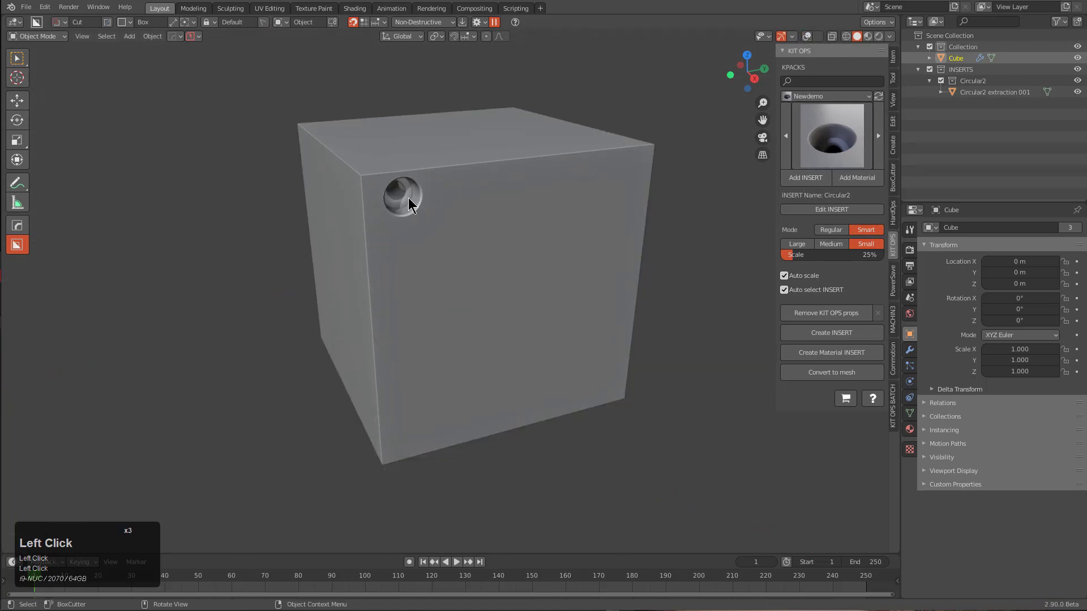
click(805, 178)
scroll(475, 239, up, 1)
click(487, 229)
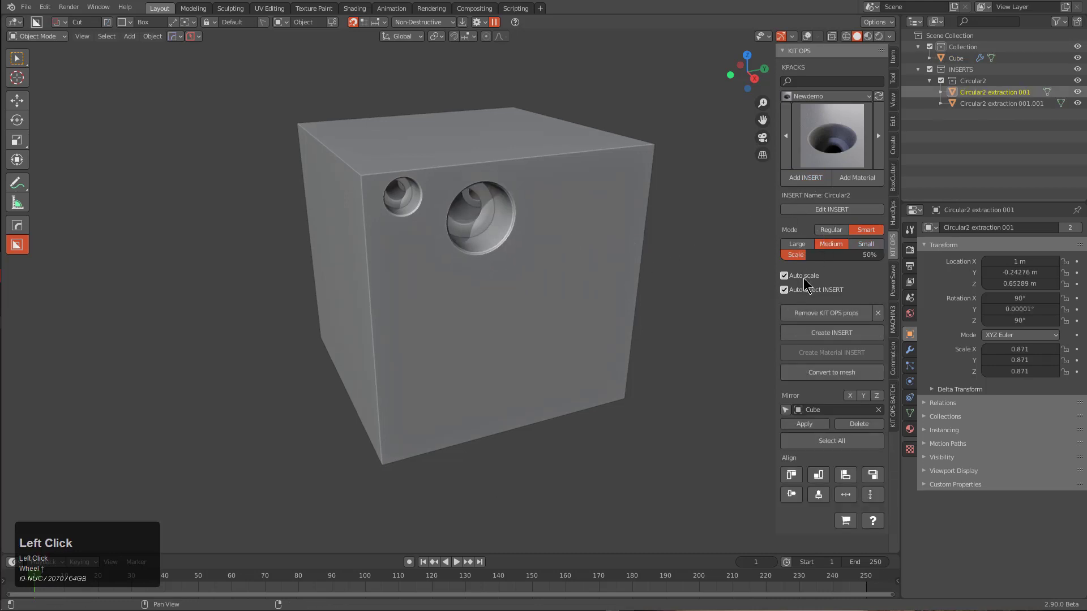
Step: Turn off Auto scale and place a Circular2 INSERT scaled to about 0.43 near the face's upper-right corner
click(785, 275)
click(805, 177)
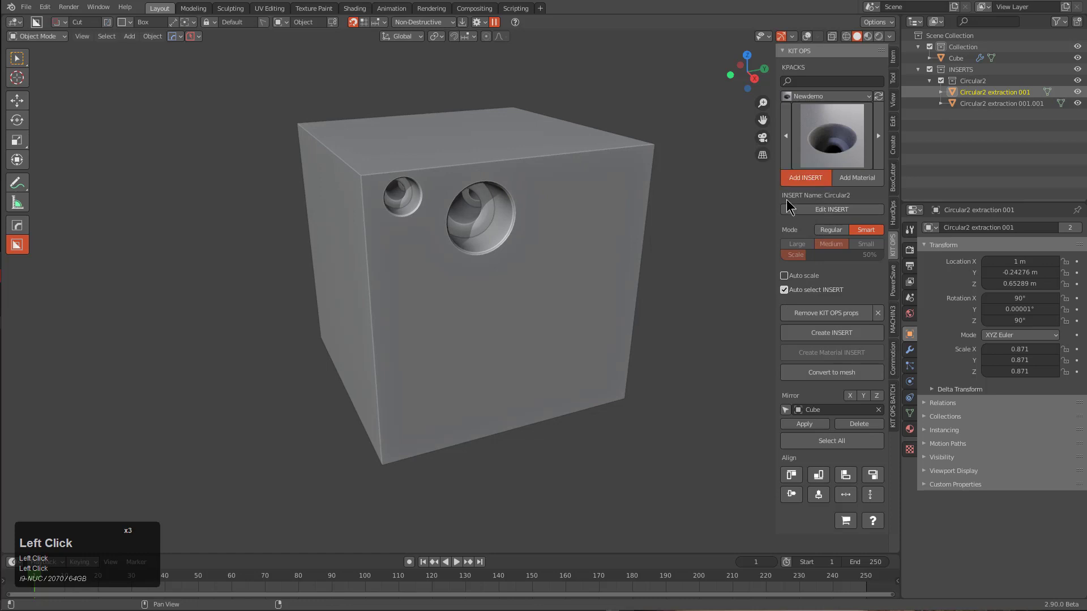
scroll(598, 209, down, 5)
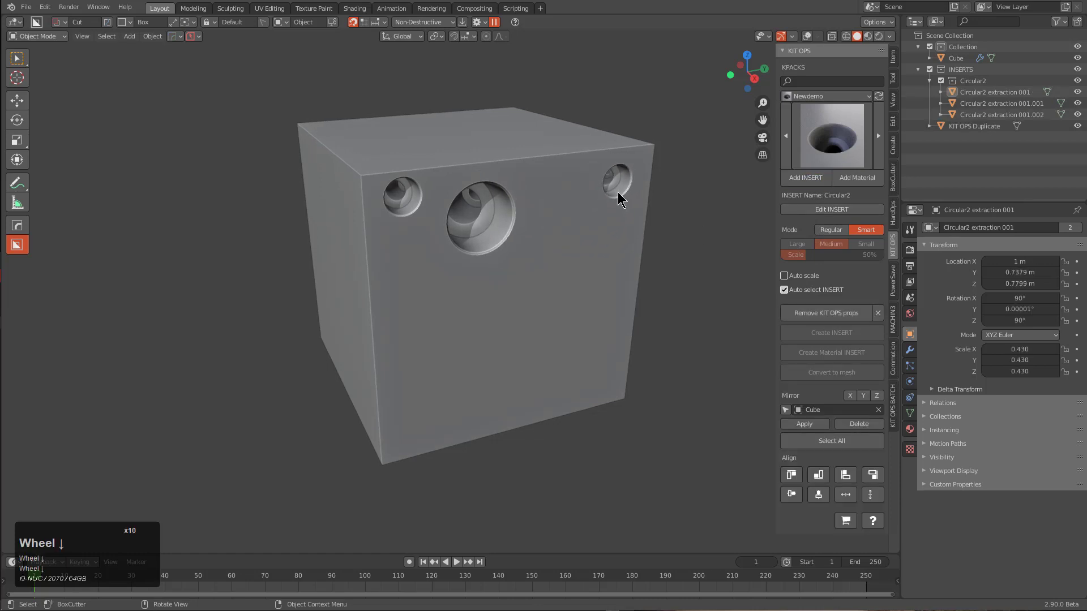
click(617, 192)
key(g)
right_click(628, 201)
Step: Place a Circular2 INSERT scaled to about 1.46 on the face's right side and another at about 0.59 below the medium hole
click(809, 180)
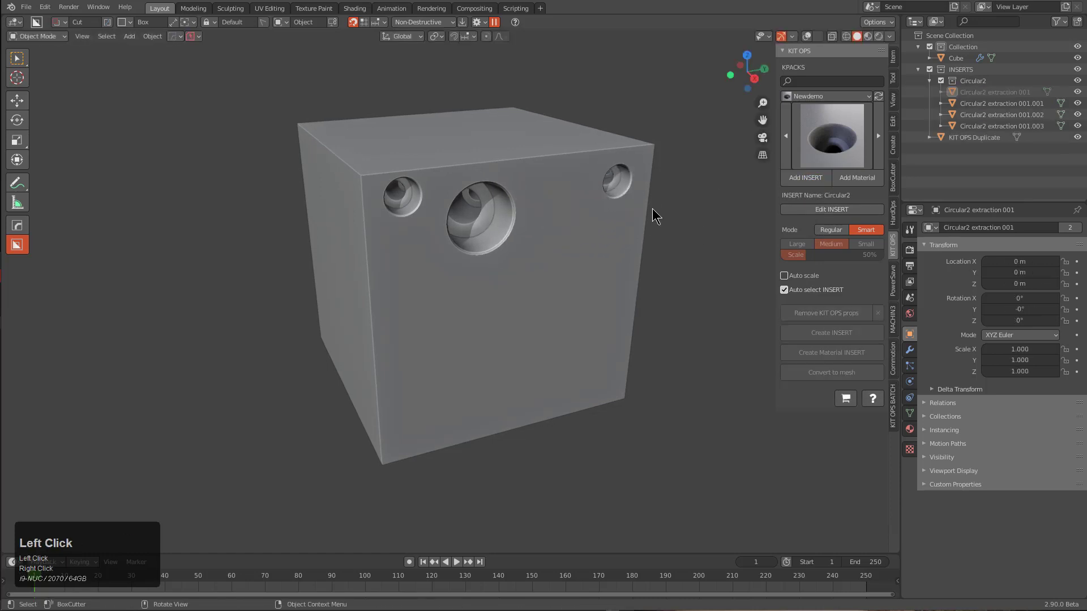
scroll(561, 281, up, 4)
click(584, 284)
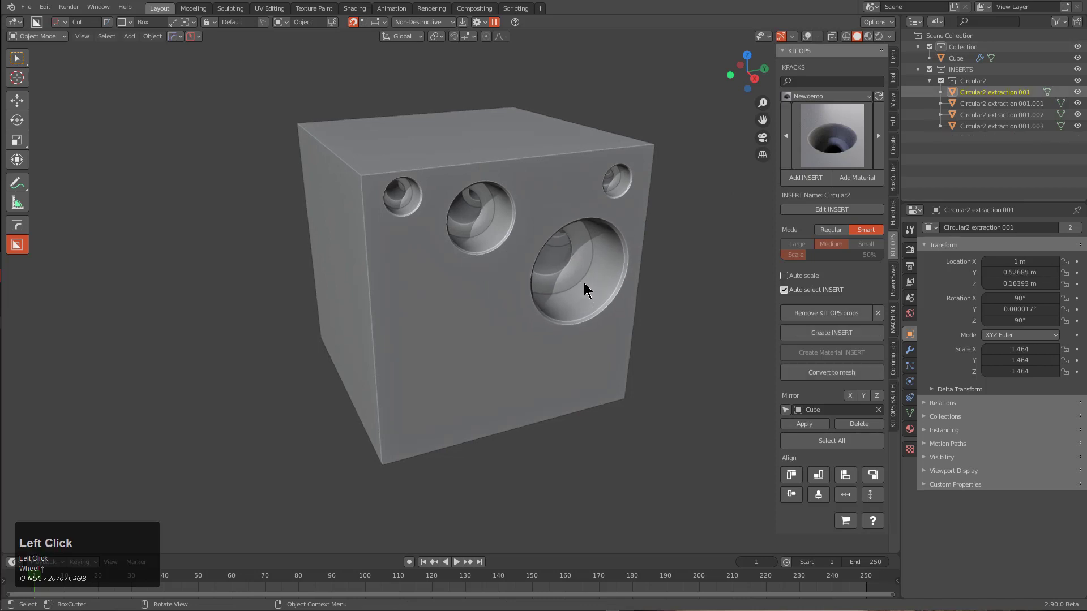
click(809, 177)
scroll(473, 316, down, 8)
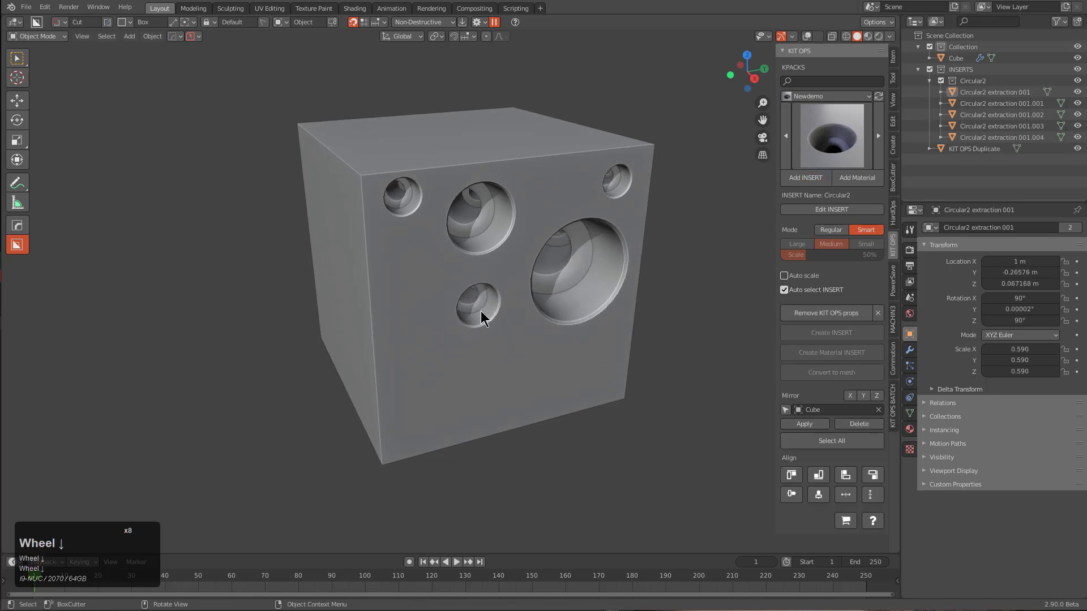
click(481, 317)
Step: Place a Circular2 INSERT below the face's upper-left hole and another scaled to about 1.46 near the face's lower-left corner
click(805, 177)
scroll(430, 267, down, 9)
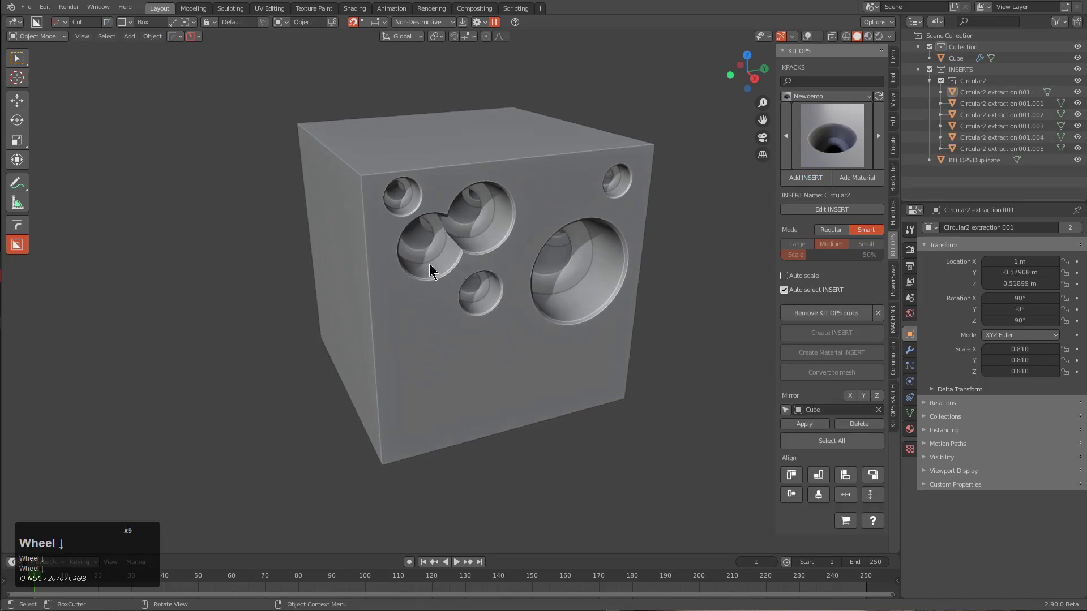
scroll(422, 274, up, 2)
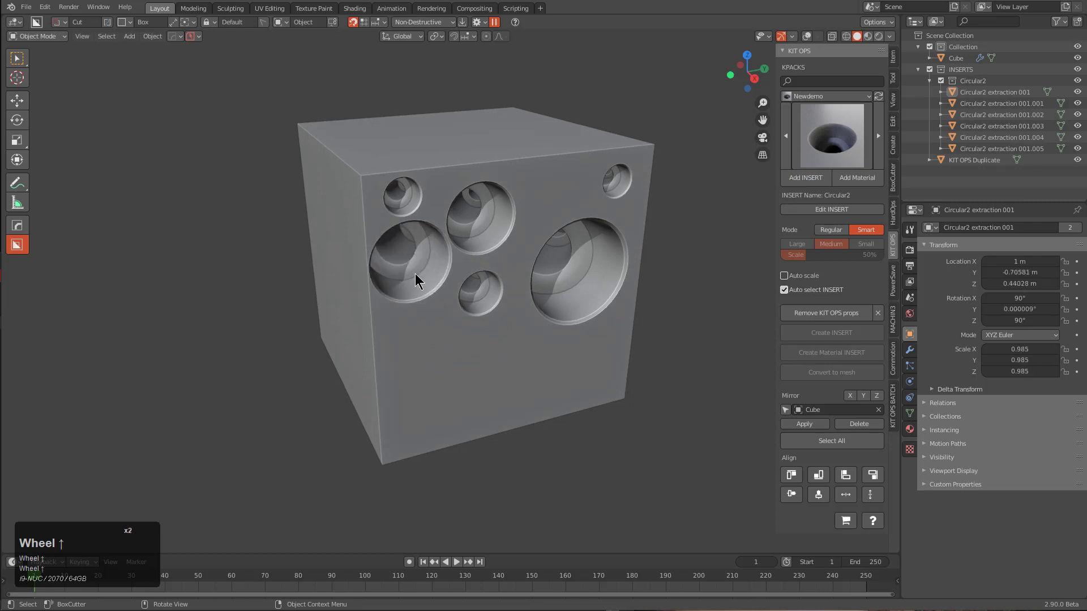
scroll(416, 277, down, 4)
click(416, 274)
click(805, 177)
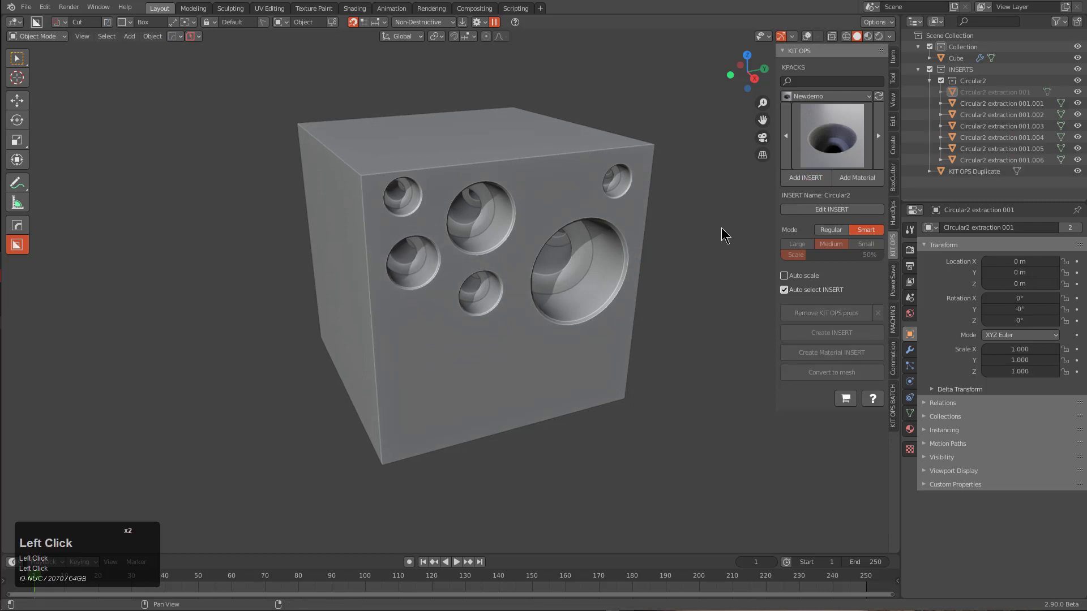
scroll(439, 394, up, 3)
click(453, 394)
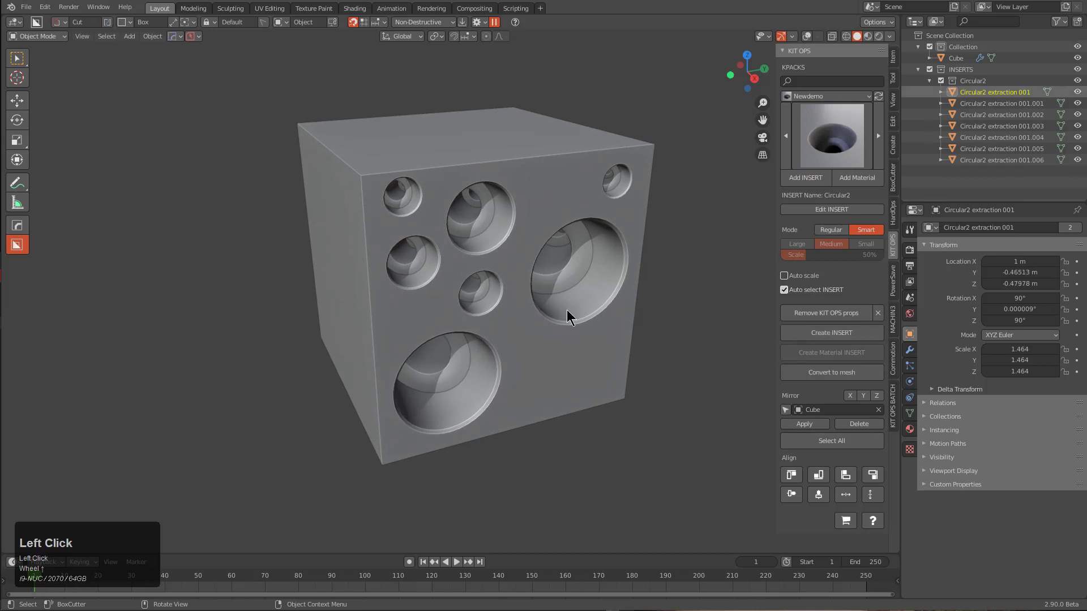
Step: Place a small Circular2 INSERT low on the face beside the large lower-left hole, and another scaled to about 0.59 near the lower-right corner
click(805, 177)
scroll(536, 364, down, 7)
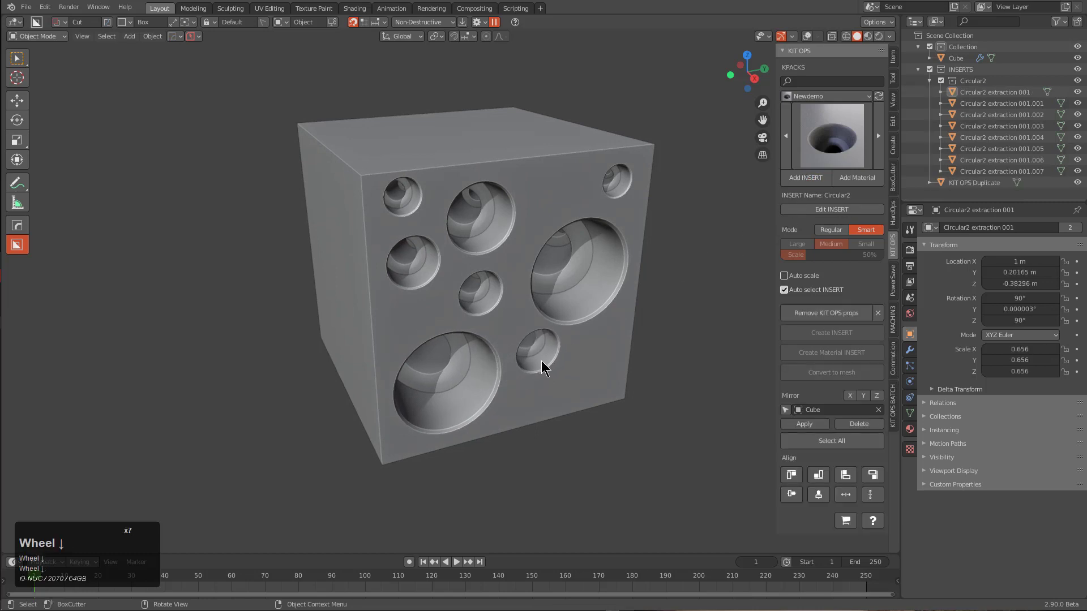
click(540, 370)
click(805, 178)
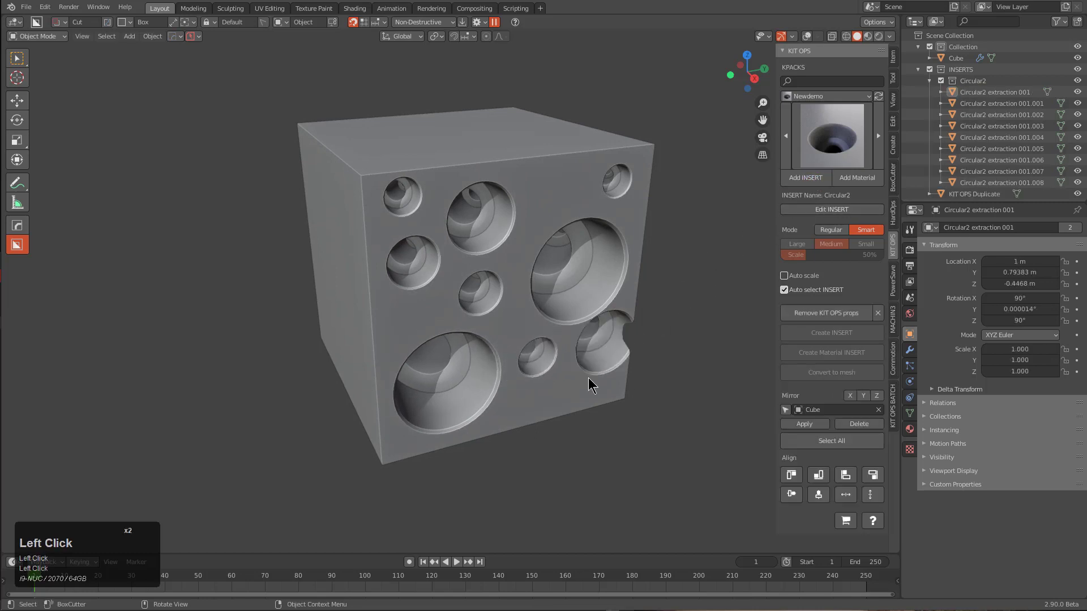
scroll(592, 383, down, 4)
click(601, 382)
Step: Place a reduced Circular2 INSERT near the face's upper edge, between the medium hole and the upper-right hole
click(805, 178)
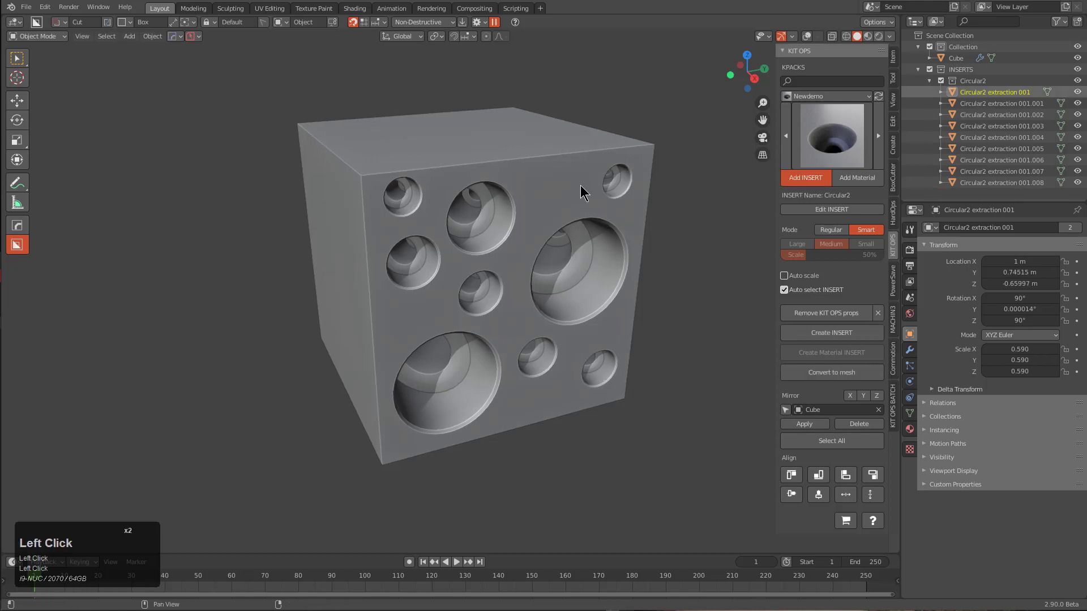
scroll(556, 196, down, 6)
scroll(557, 197, down, 3)
Step: Place a Circular2 INSERT scaled to about 0.53 on the cube's top face near the corner, and rotate it about 180° around global Z
middle_drag(562, 198, 572, 254)
click(806, 178)
click(600, 229)
scroll(600, 229, down, 9)
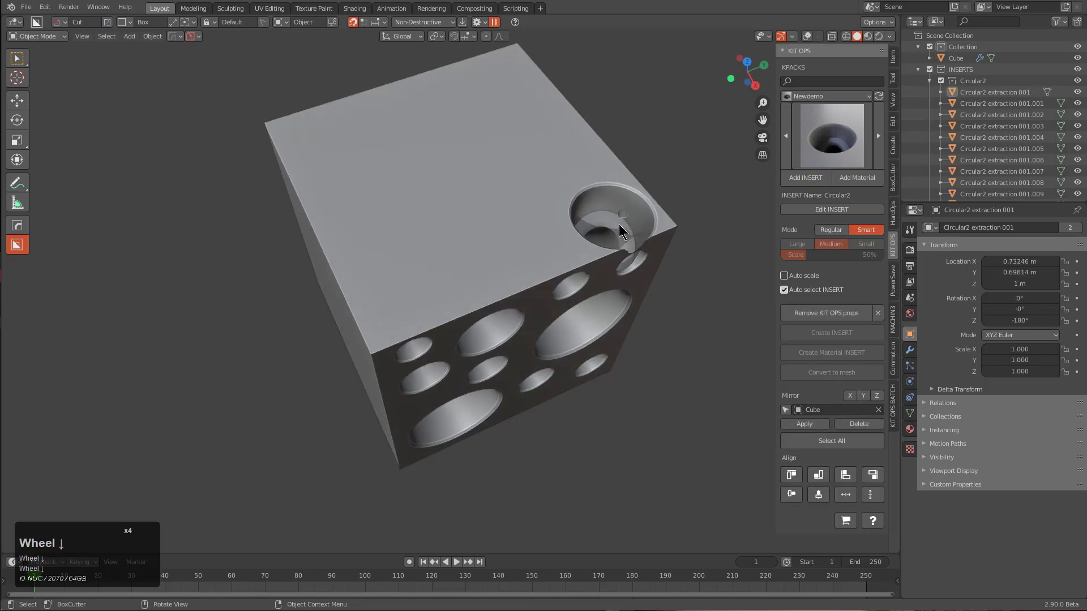
click(597, 199)
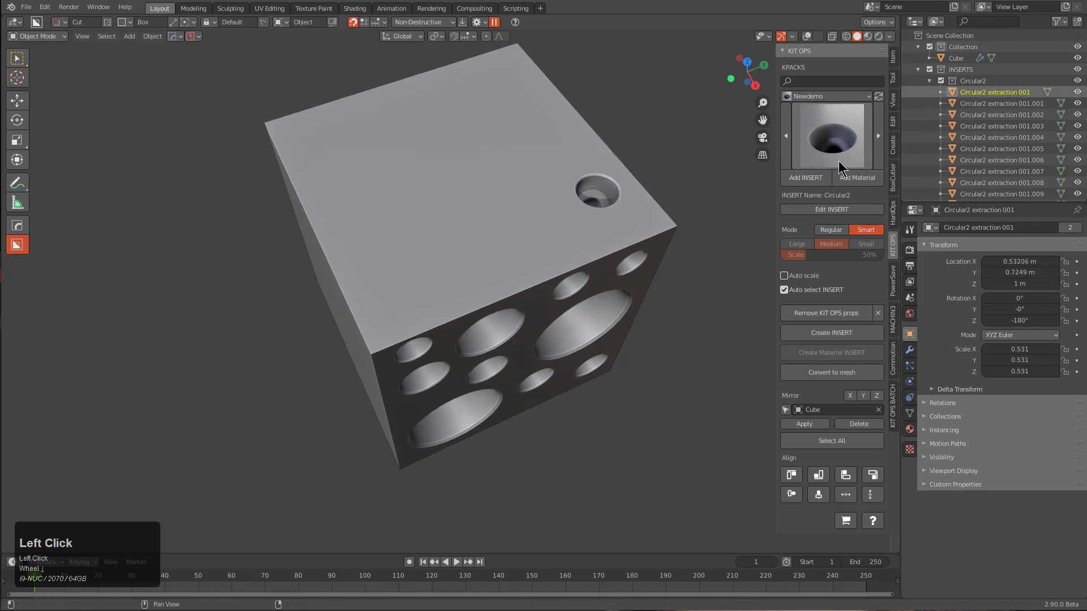
key(r)
key(z)
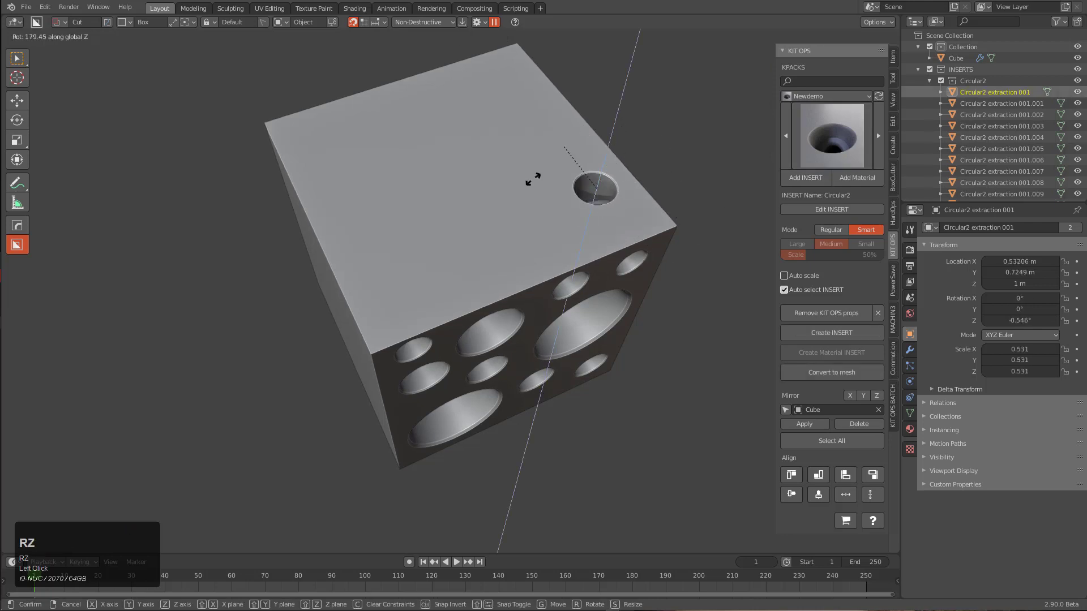
click(524, 240)
Step: Add two more Circular2 INSERTs around the top face's first hole, one scaled to about 0.48 and one at scale 1
click(806, 177)
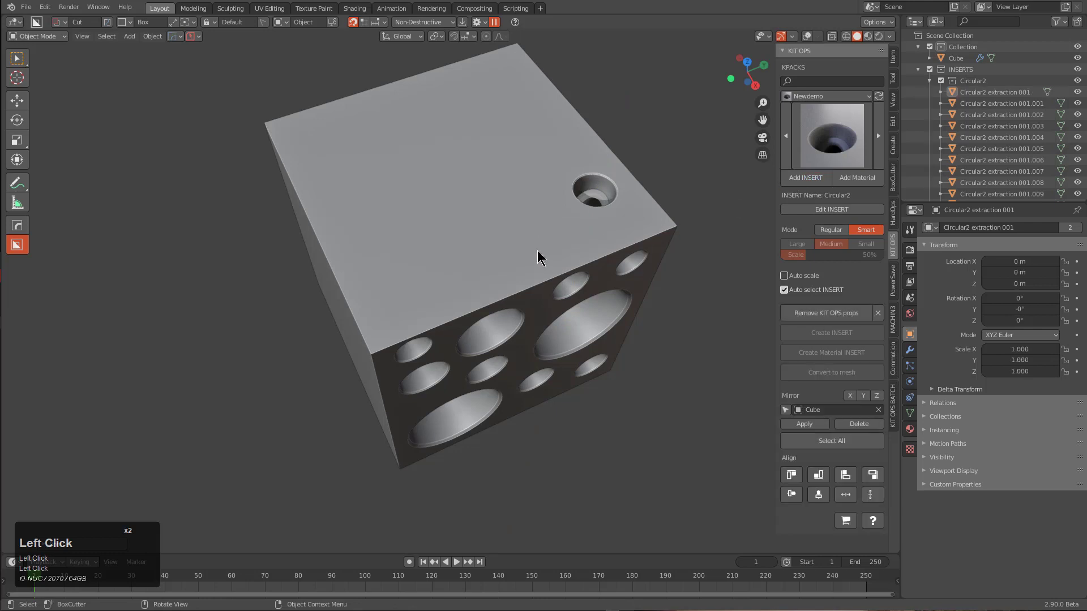
scroll(541, 241, down, 7)
click(521, 223)
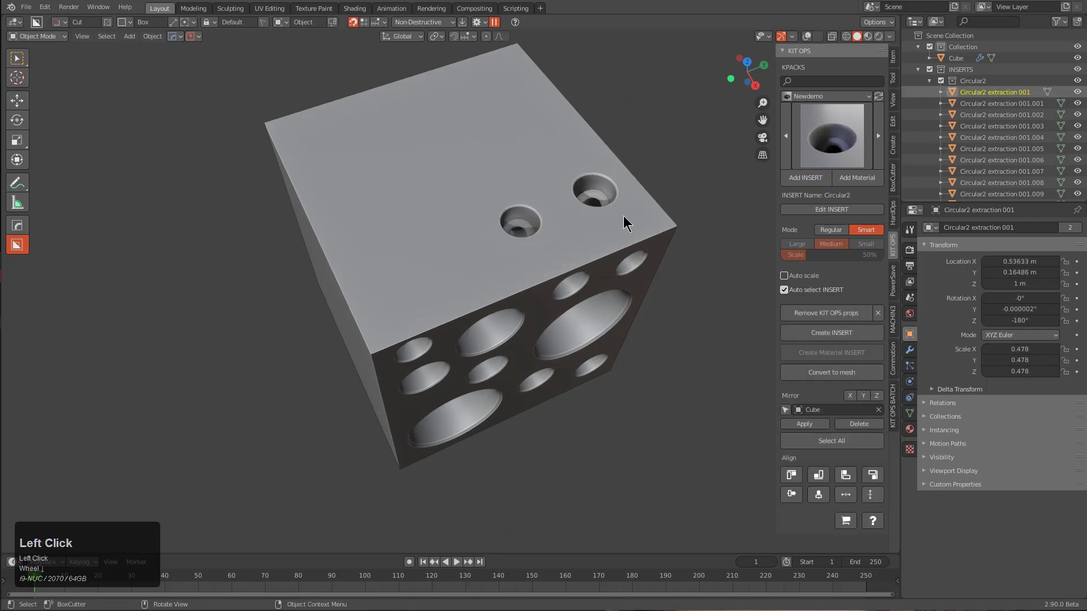
click(797, 178)
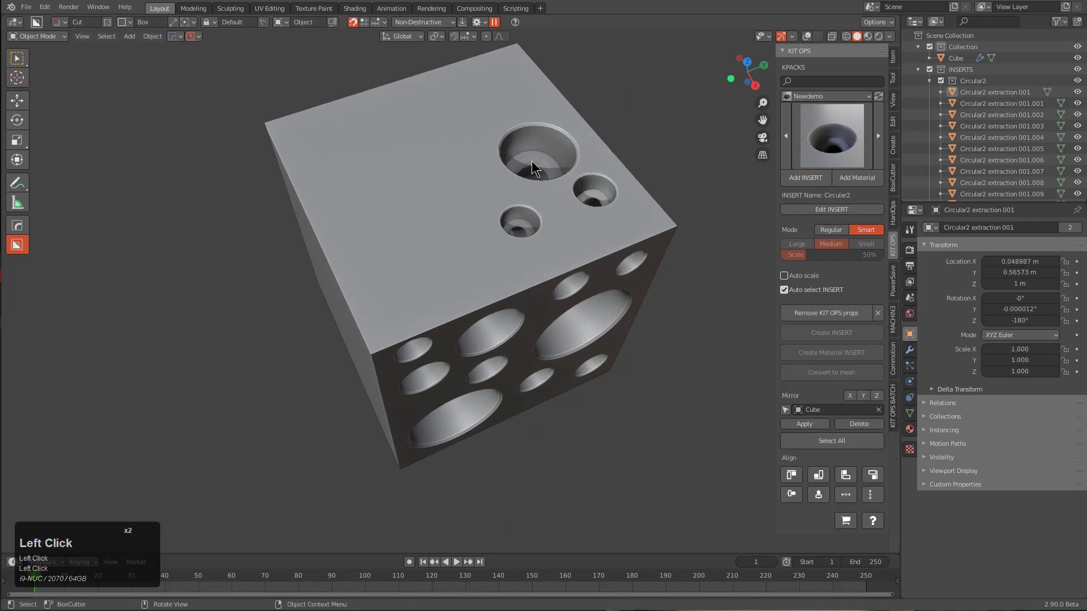
click(532, 160)
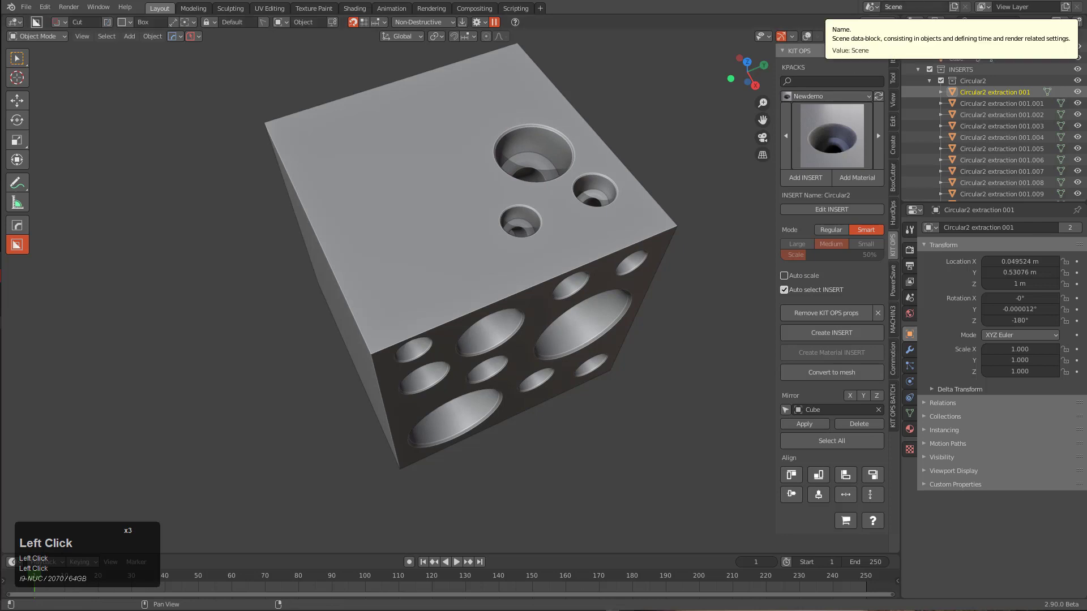